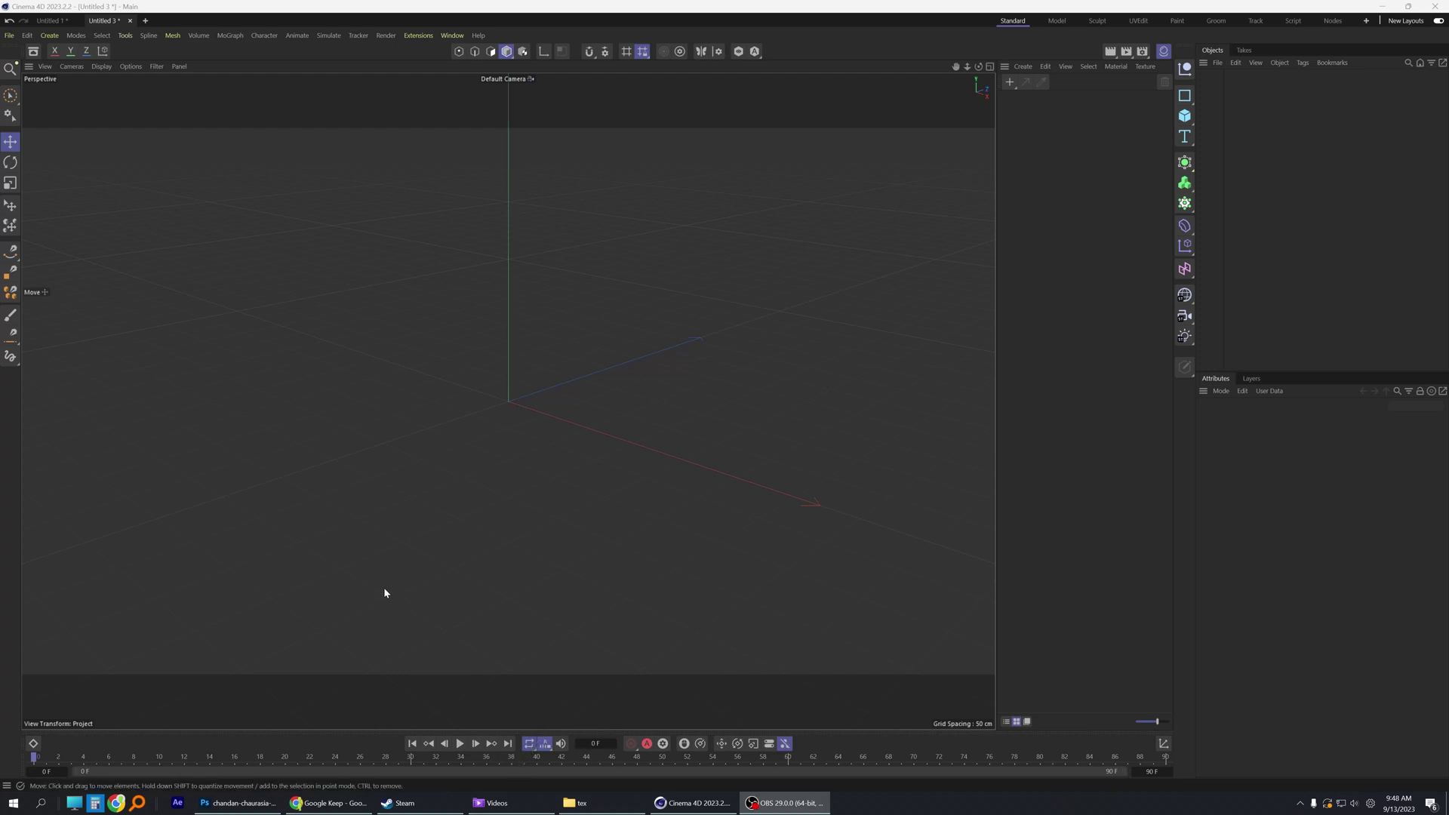
Step: Review the soccerBall photo and its cut-out layers (BallPlant, BG, Ground) from the tex folder, and close the image viewer
alt+drag(520, 538, 542, 516)
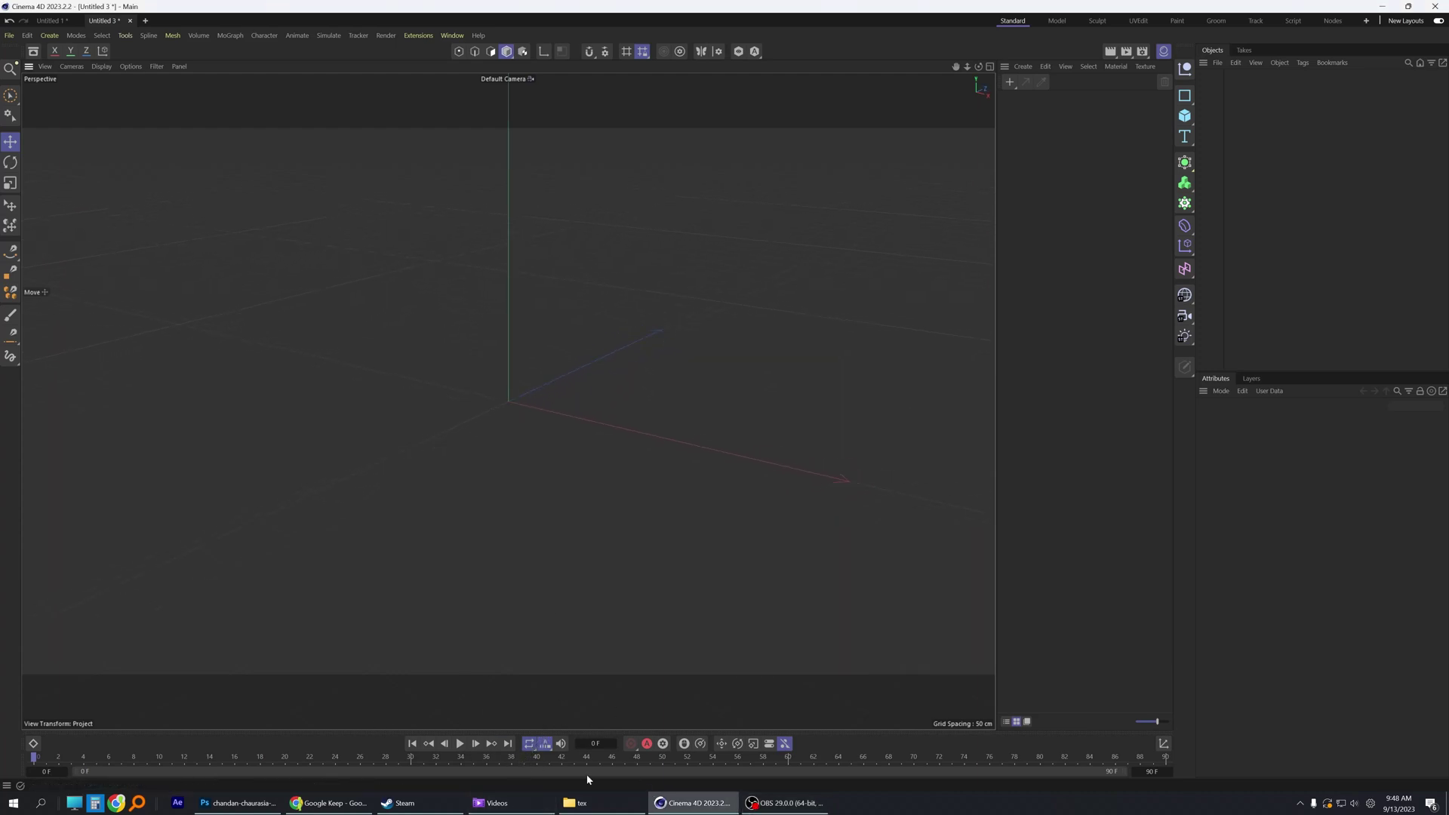
click(604, 806)
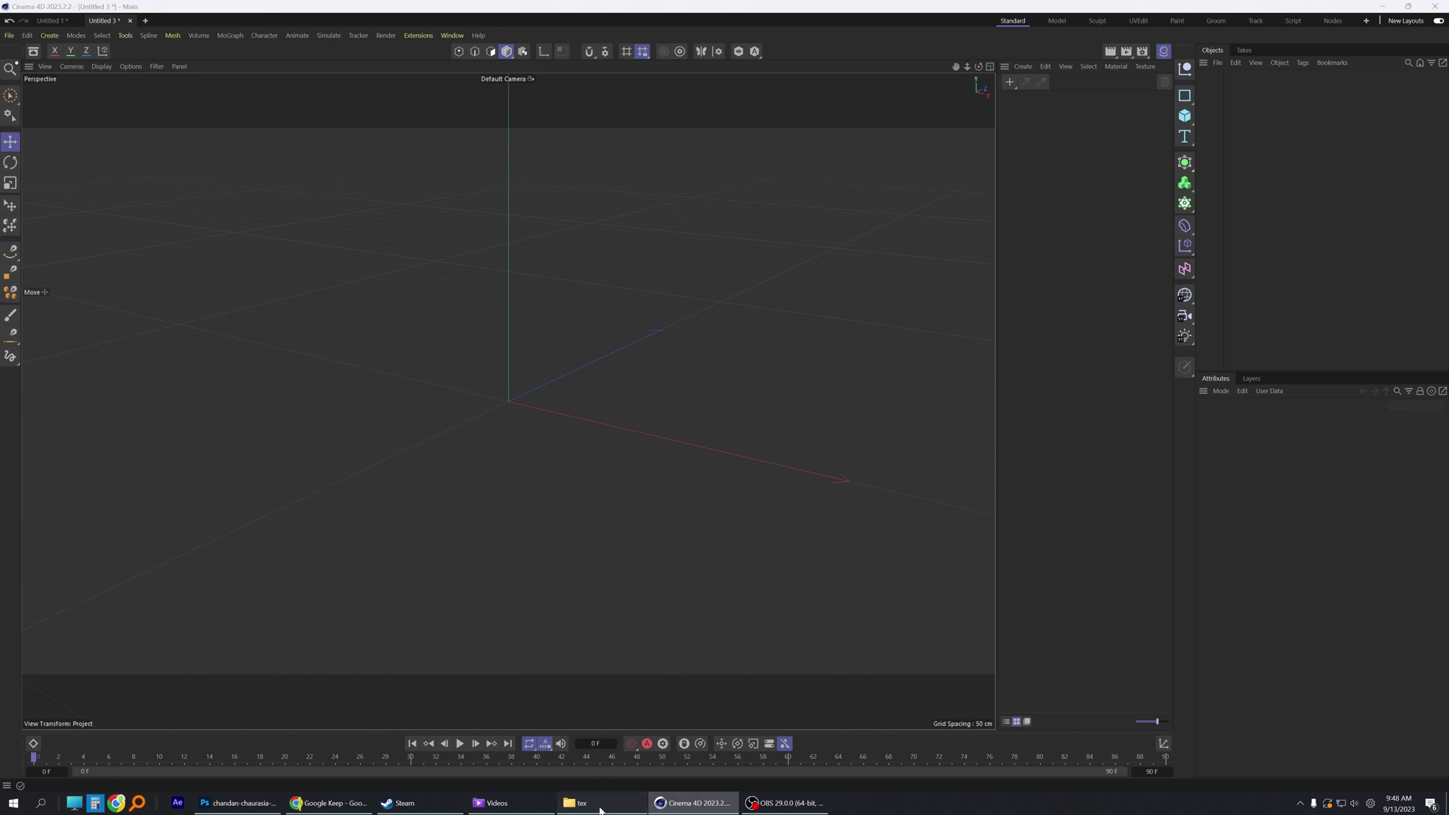
double_click(800, 306)
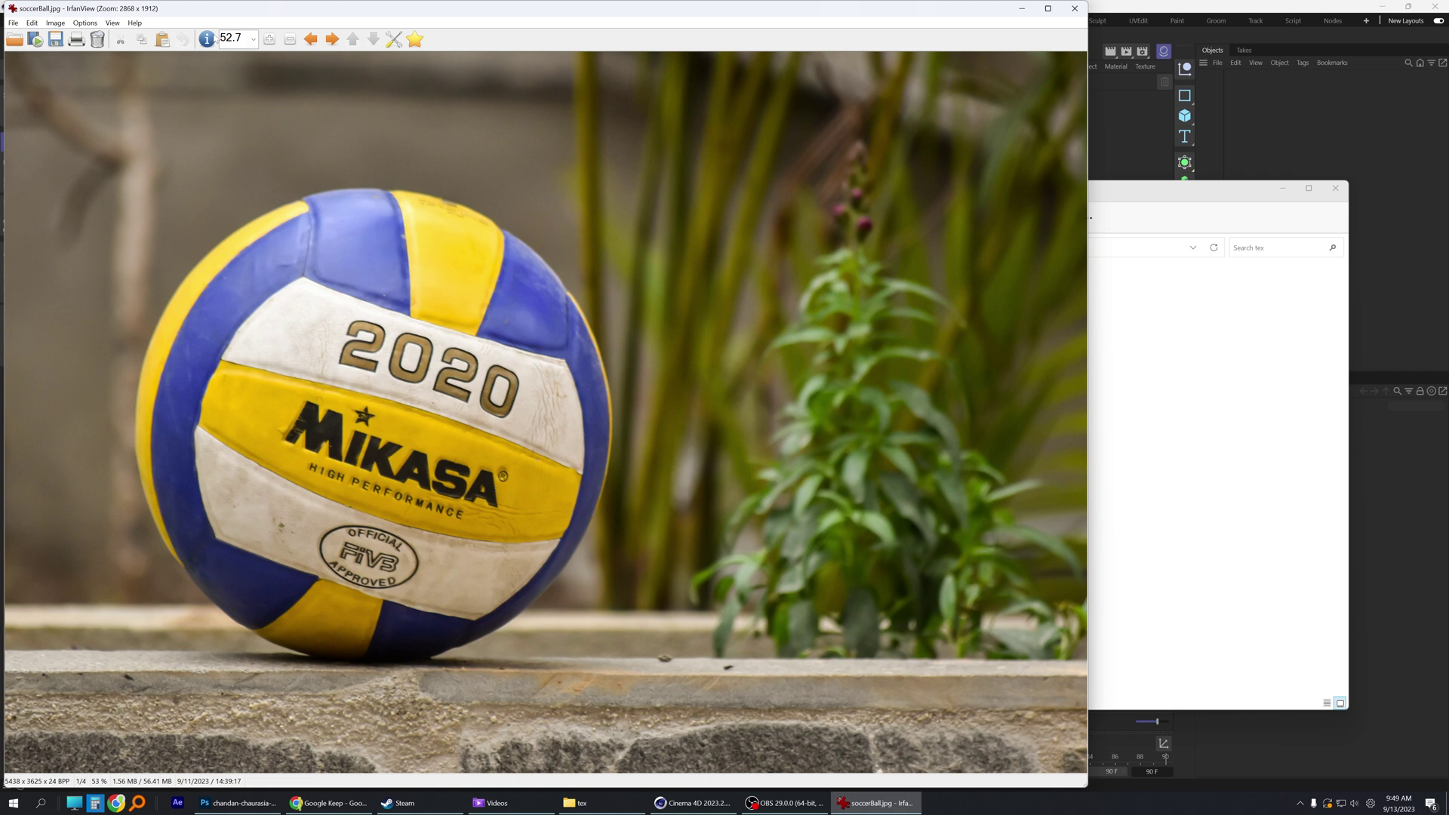
click(334, 42)
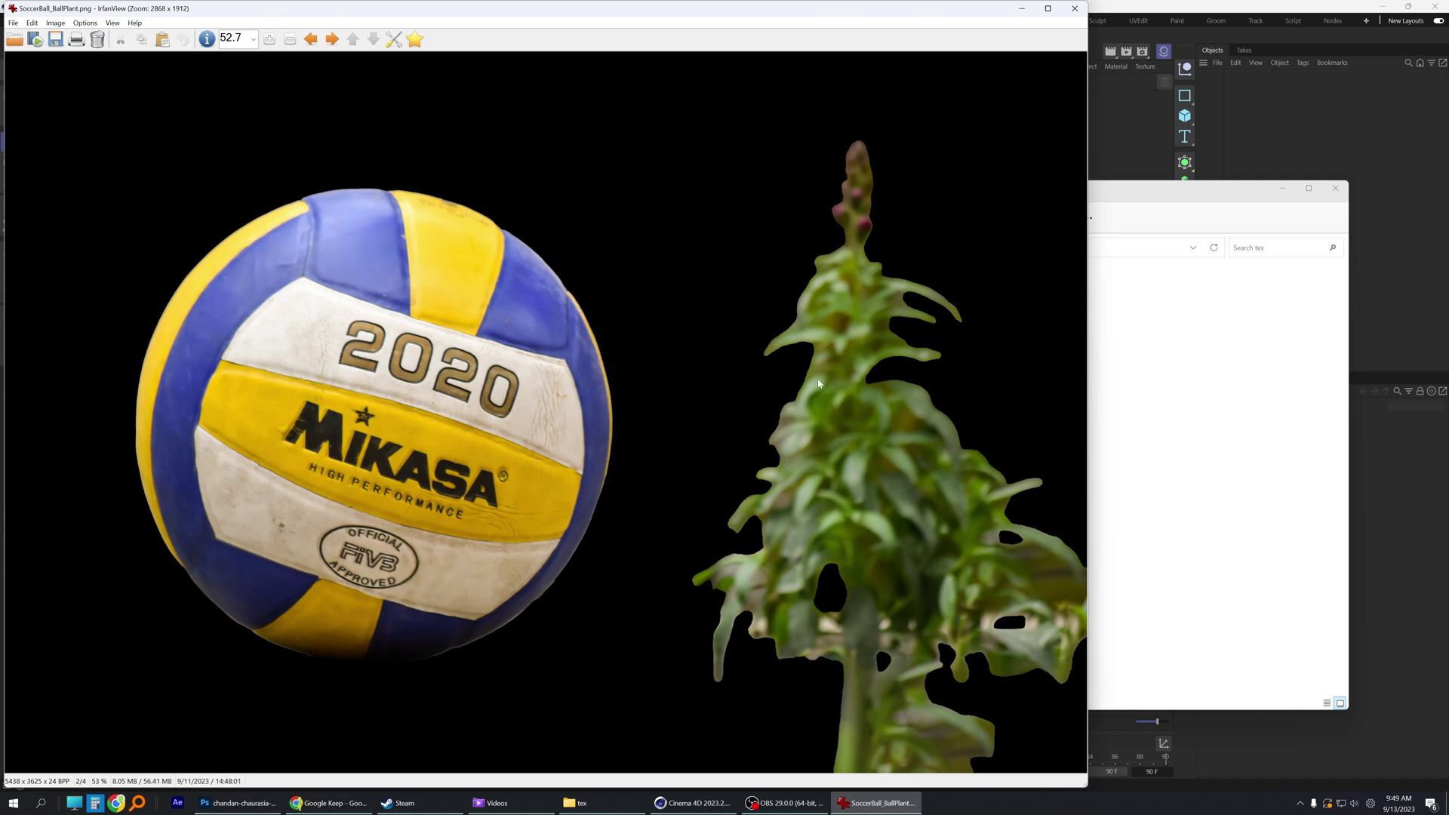
click(332, 40)
click(332, 39)
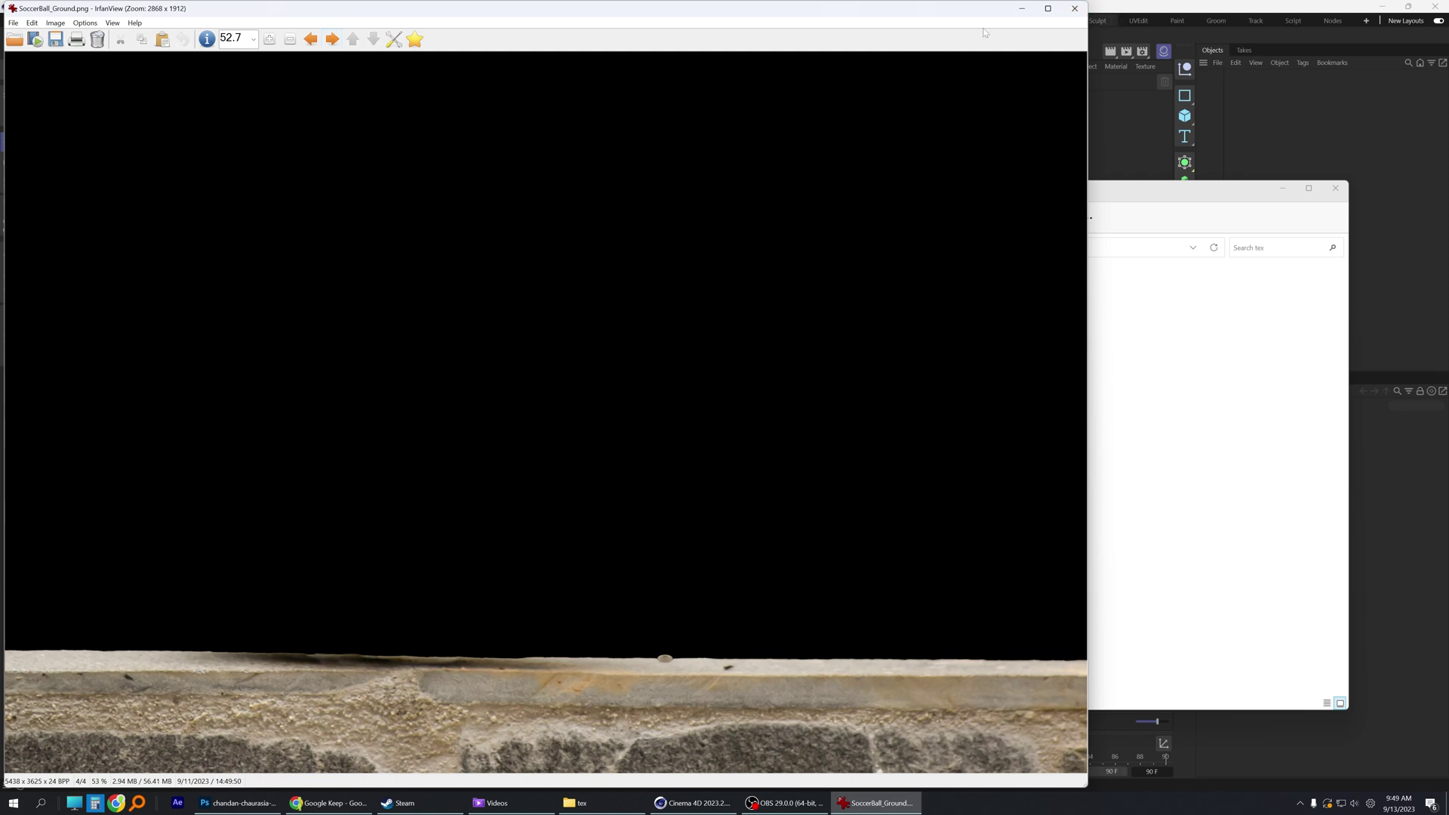
click(1074, 8)
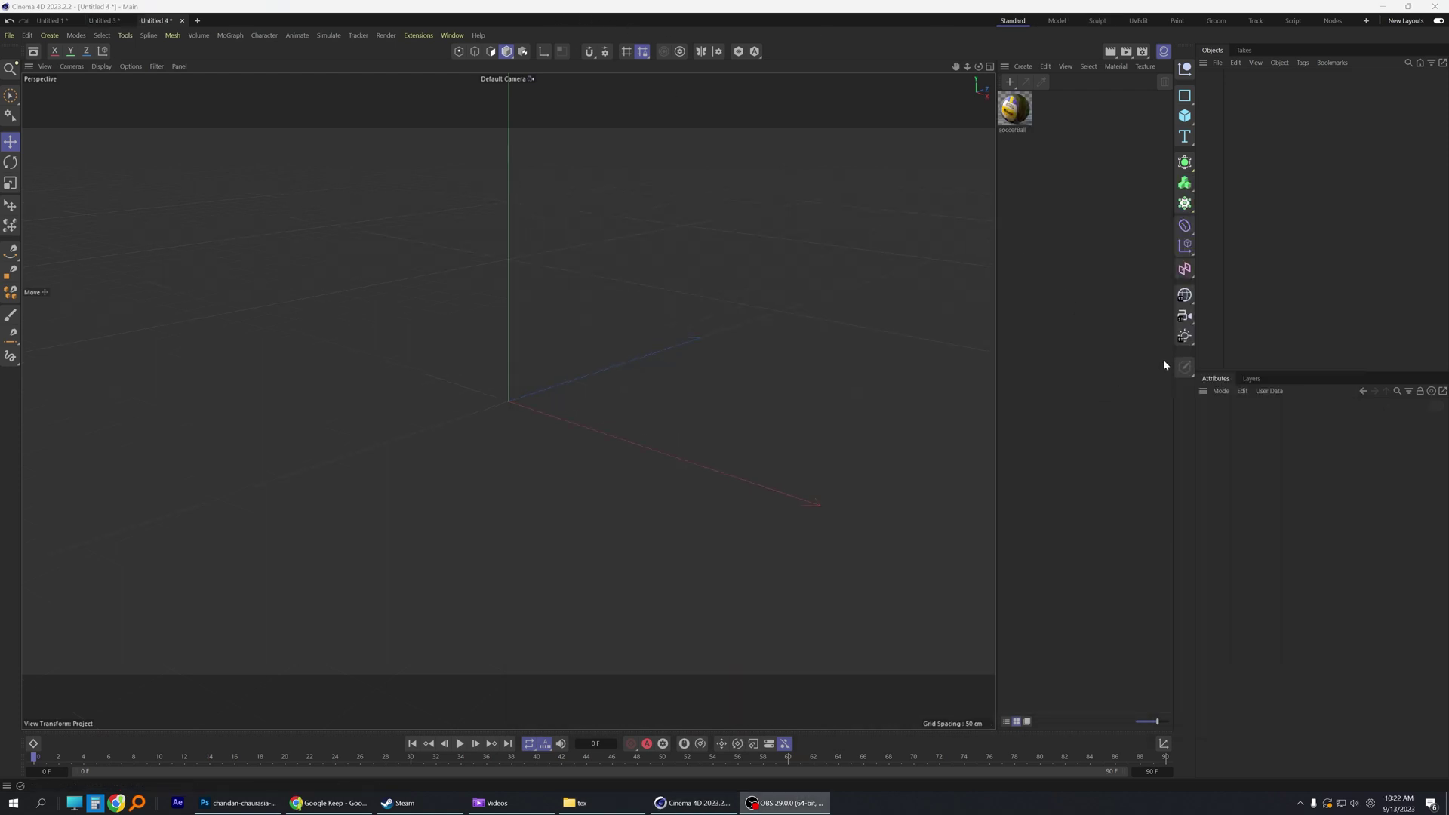
Step: Add a camera to the scene and rename it Projection
click(1186, 315)
double_click(1227, 77)
text(Projectio)
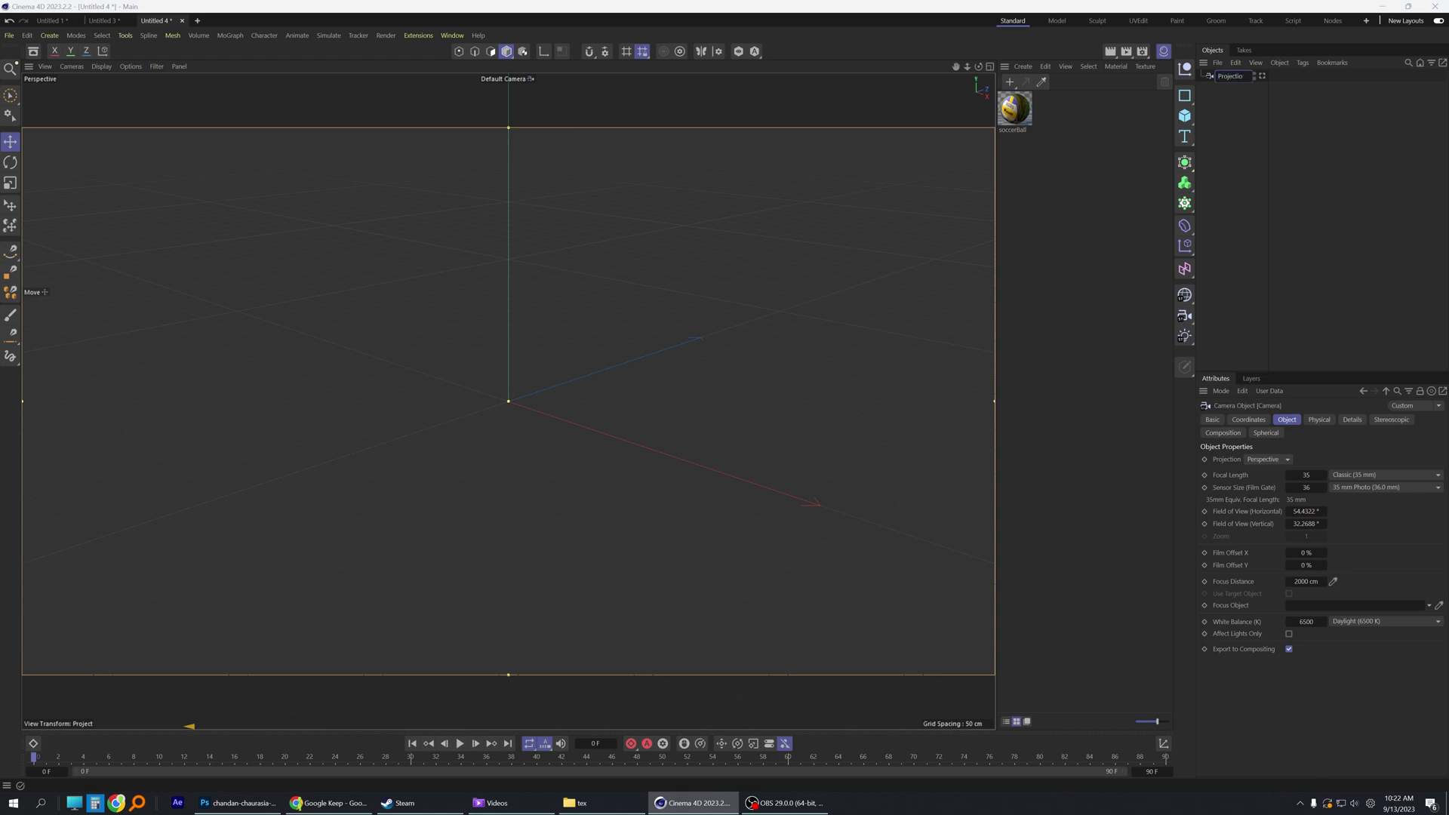
text(n)
key(Return)
Step: Add a Camera Calibrator tag to the Projection camera and load soccerBall from the tex folder as its image
right_click(1227, 80)
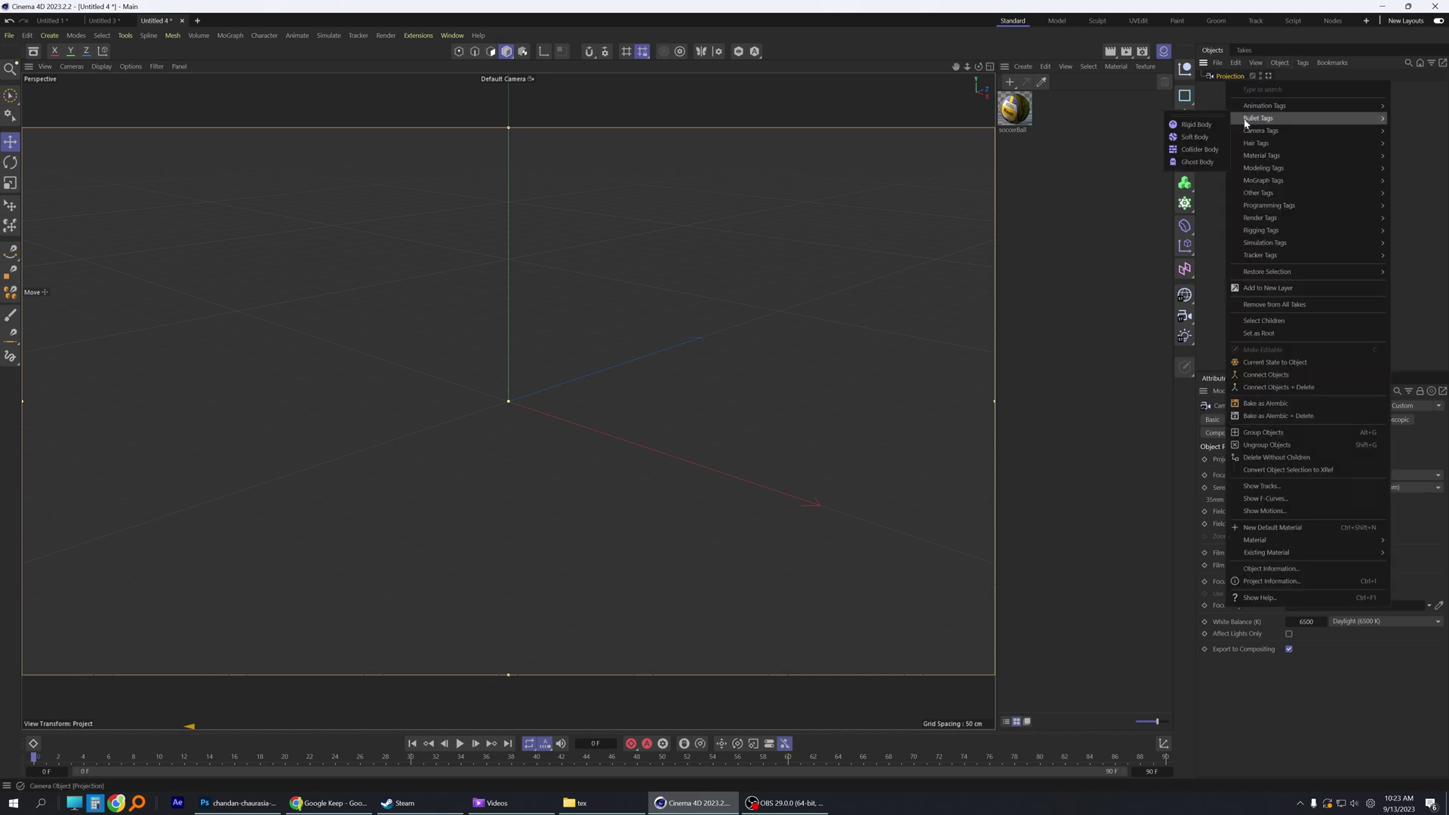
mouse_move(1294, 257)
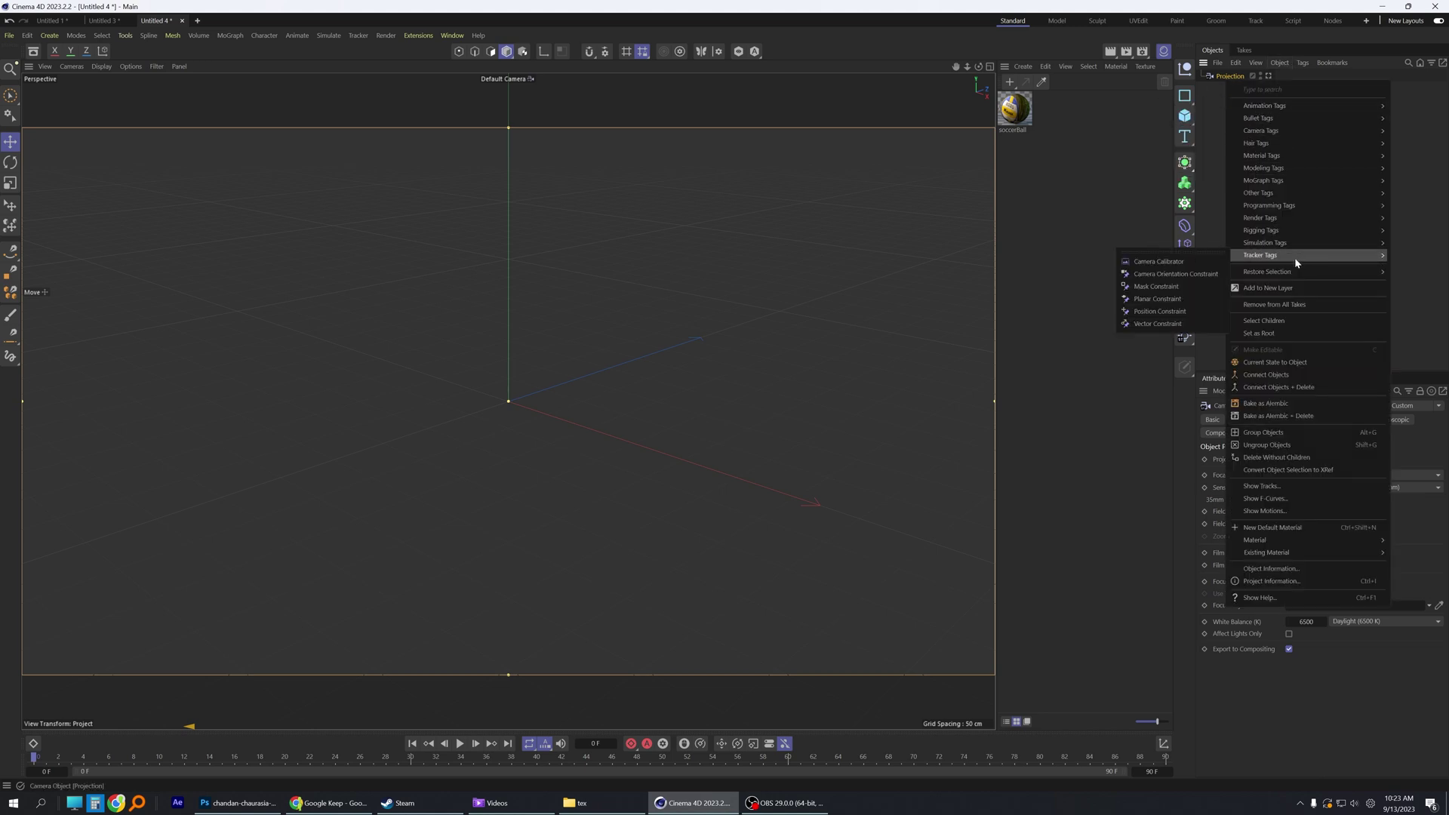
click(1165, 262)
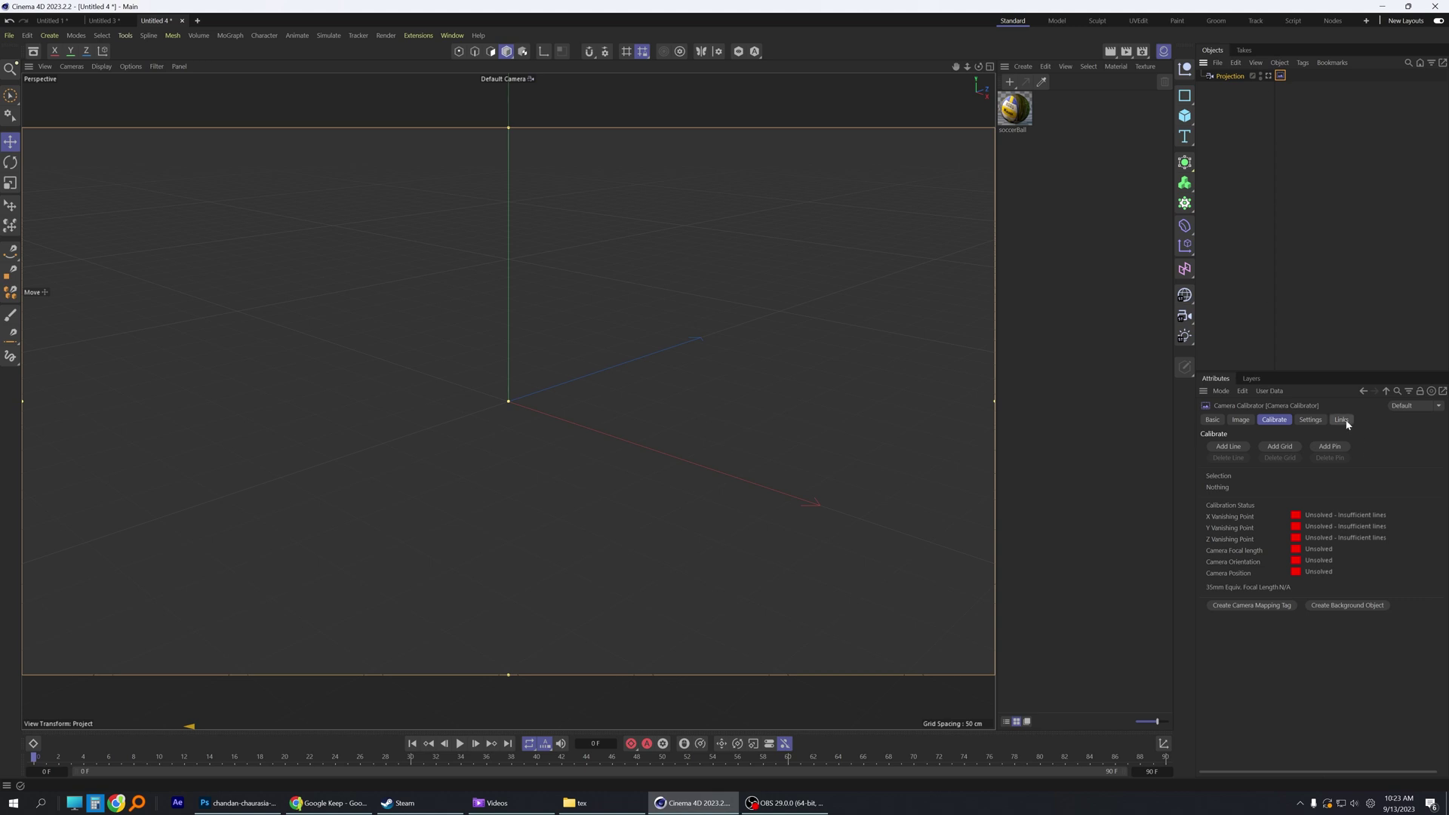
click(1242, 421)
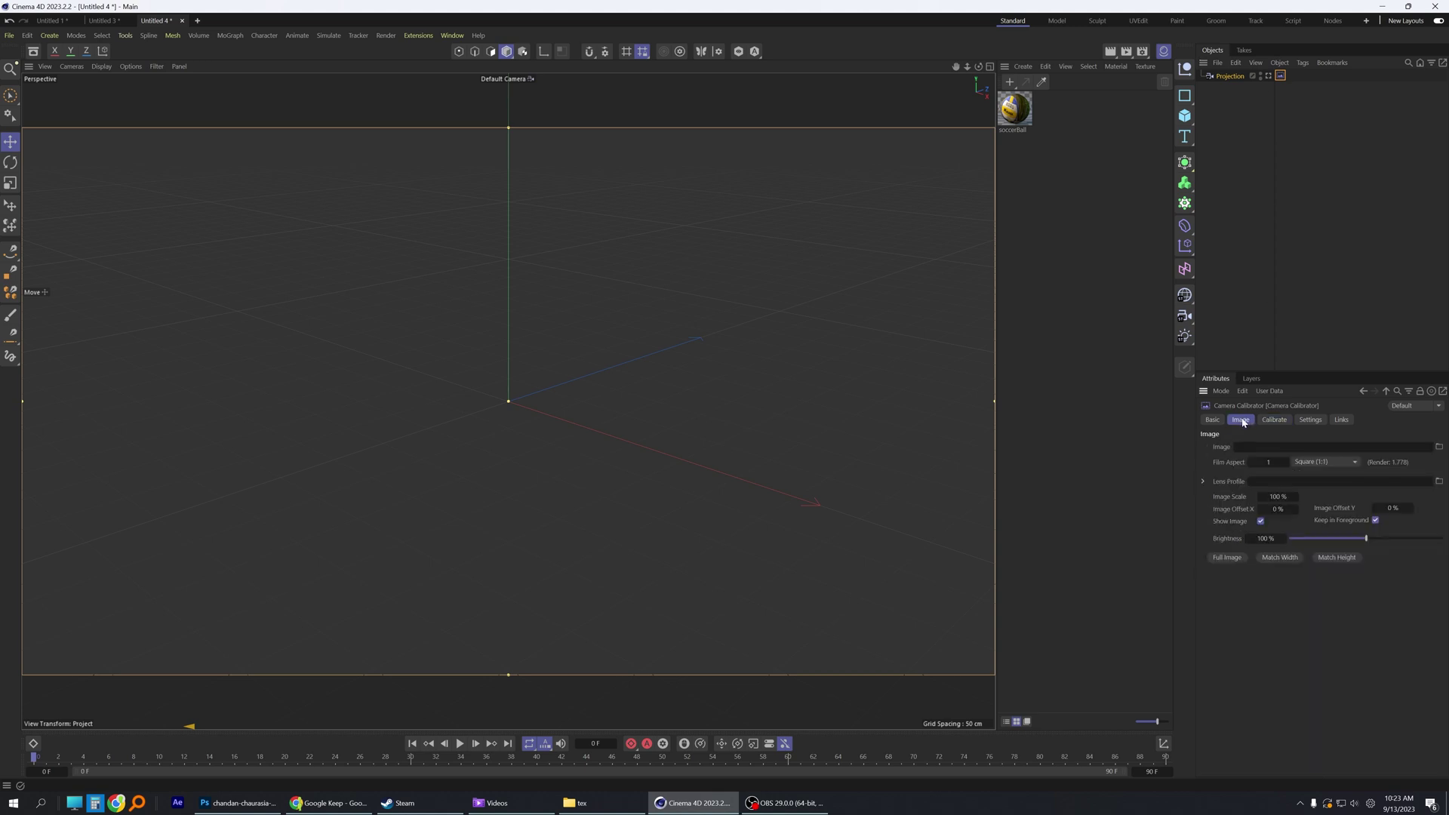
click(1440, 447)
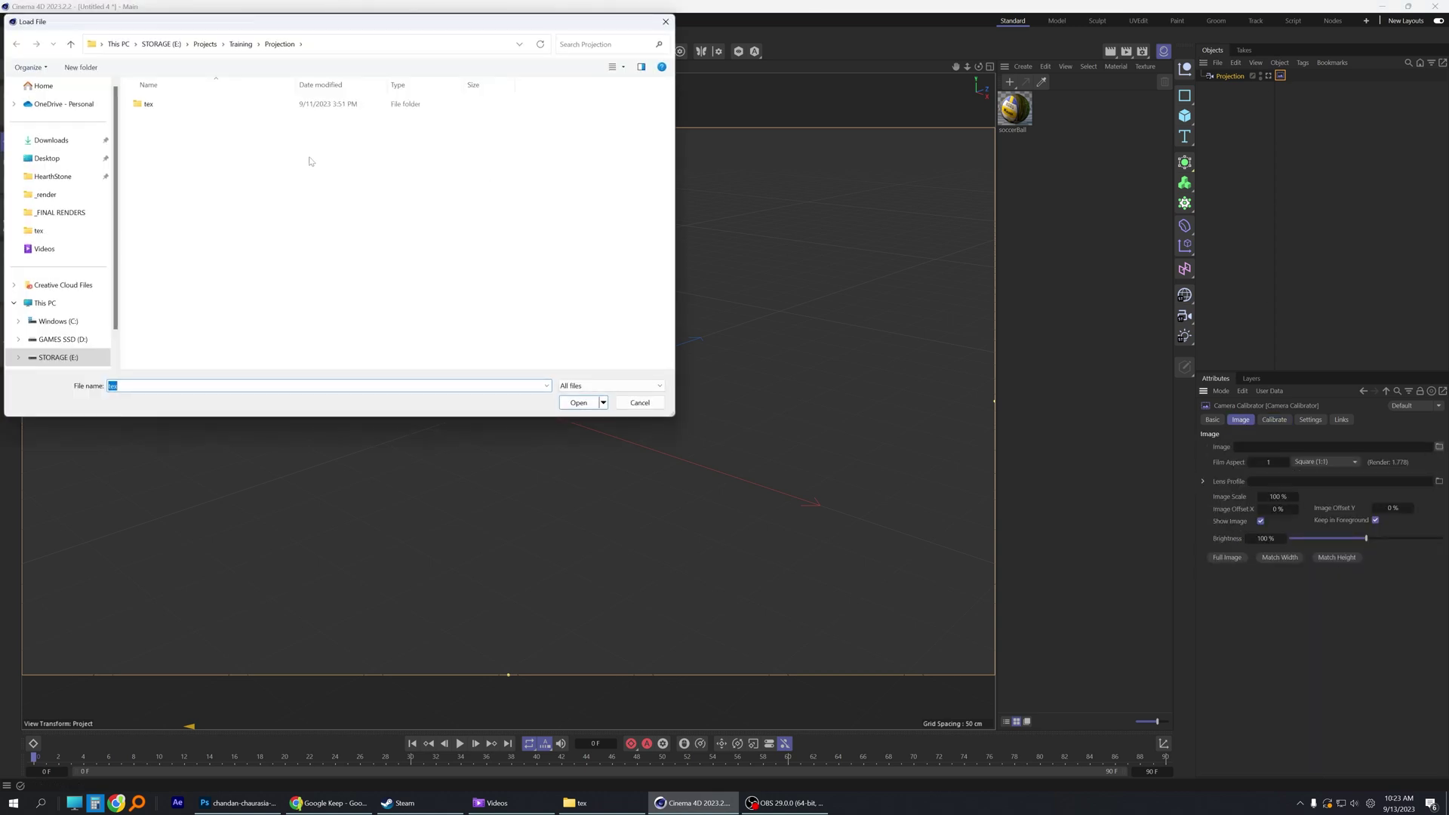
double_click(205, 110)
double_click(162, 147)
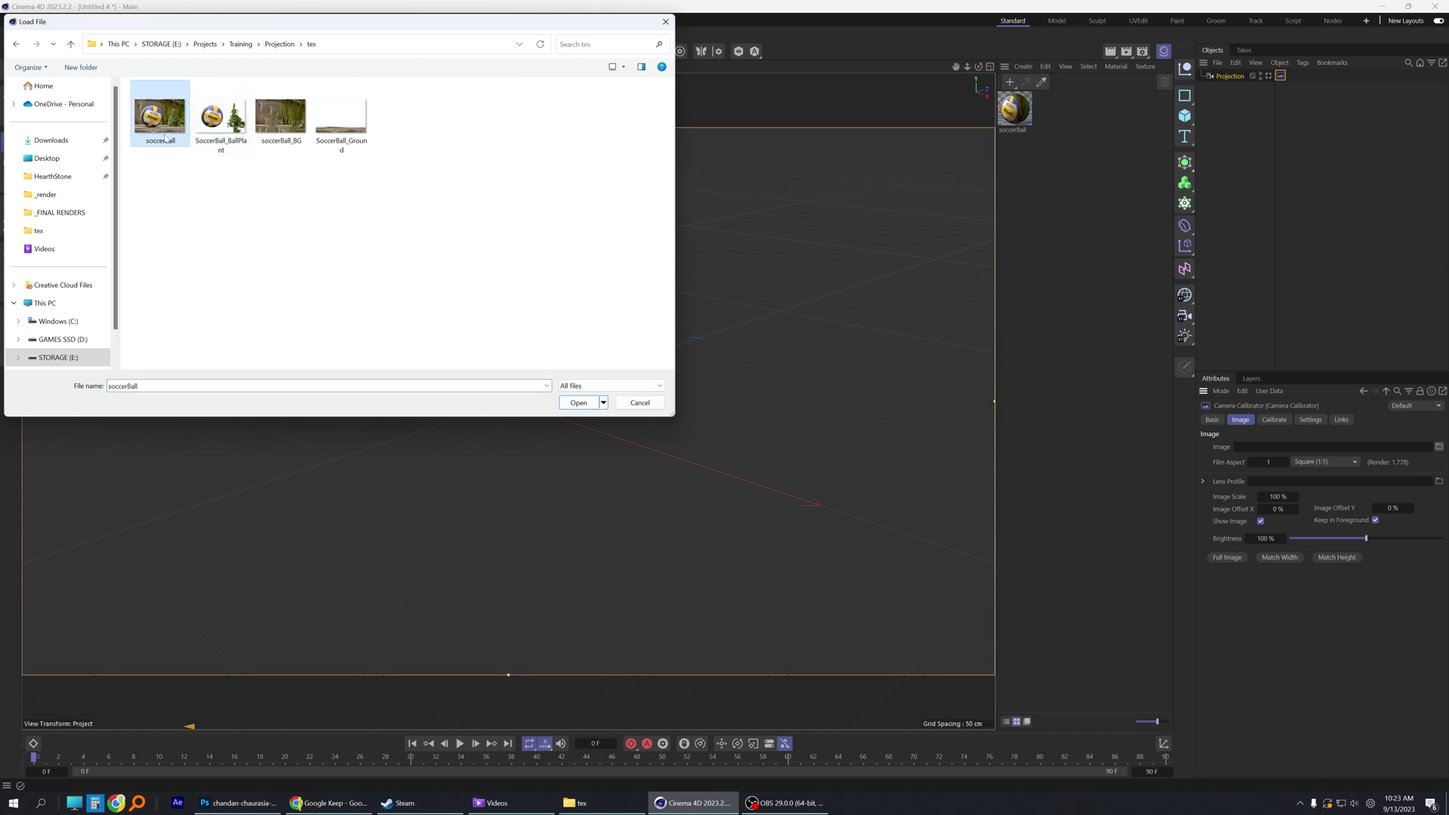
Step: Rename the soccerBall material as background
double_click(1025, 131)
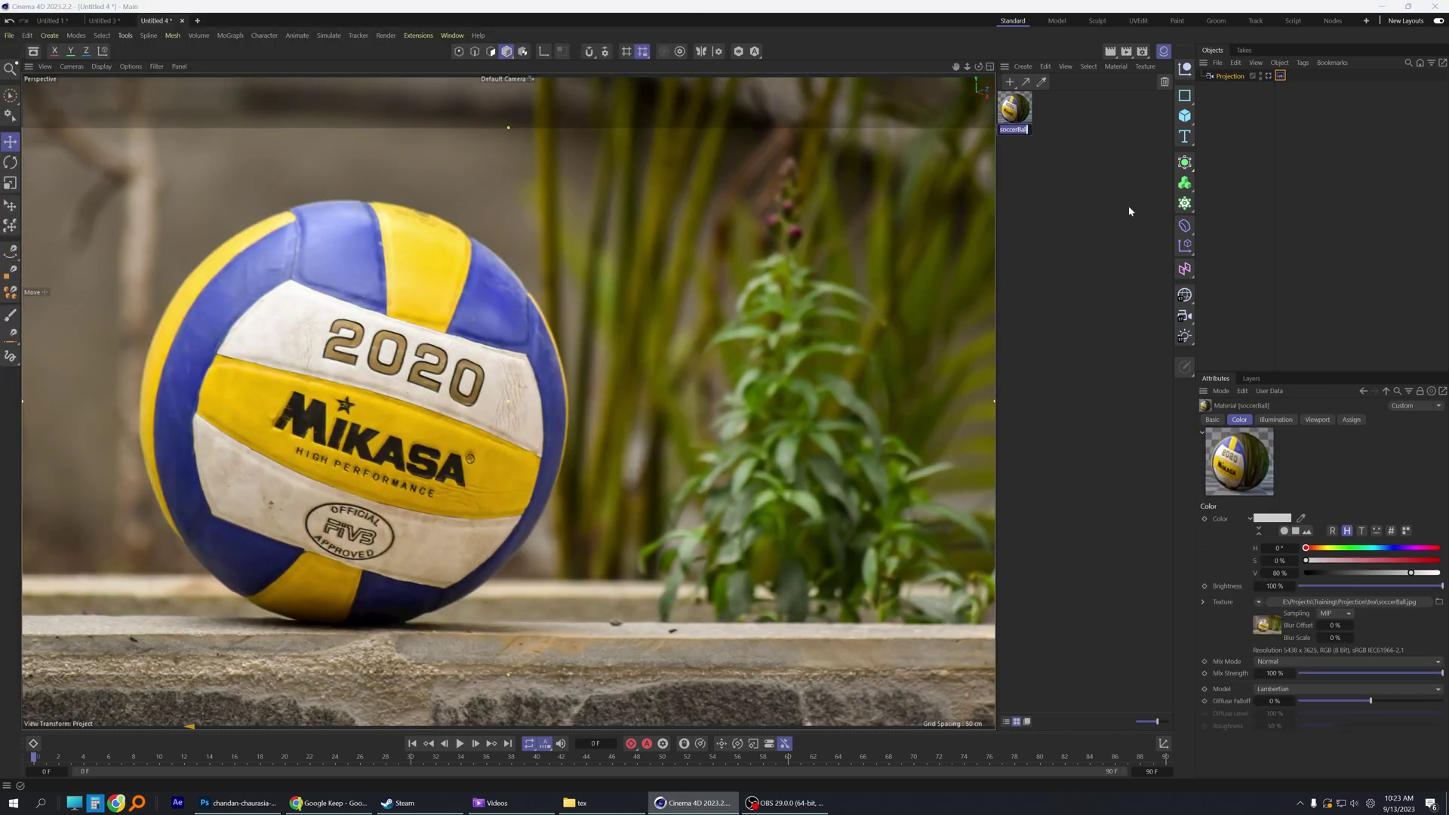
text(Background)
key(Return)
click(1084, 174)
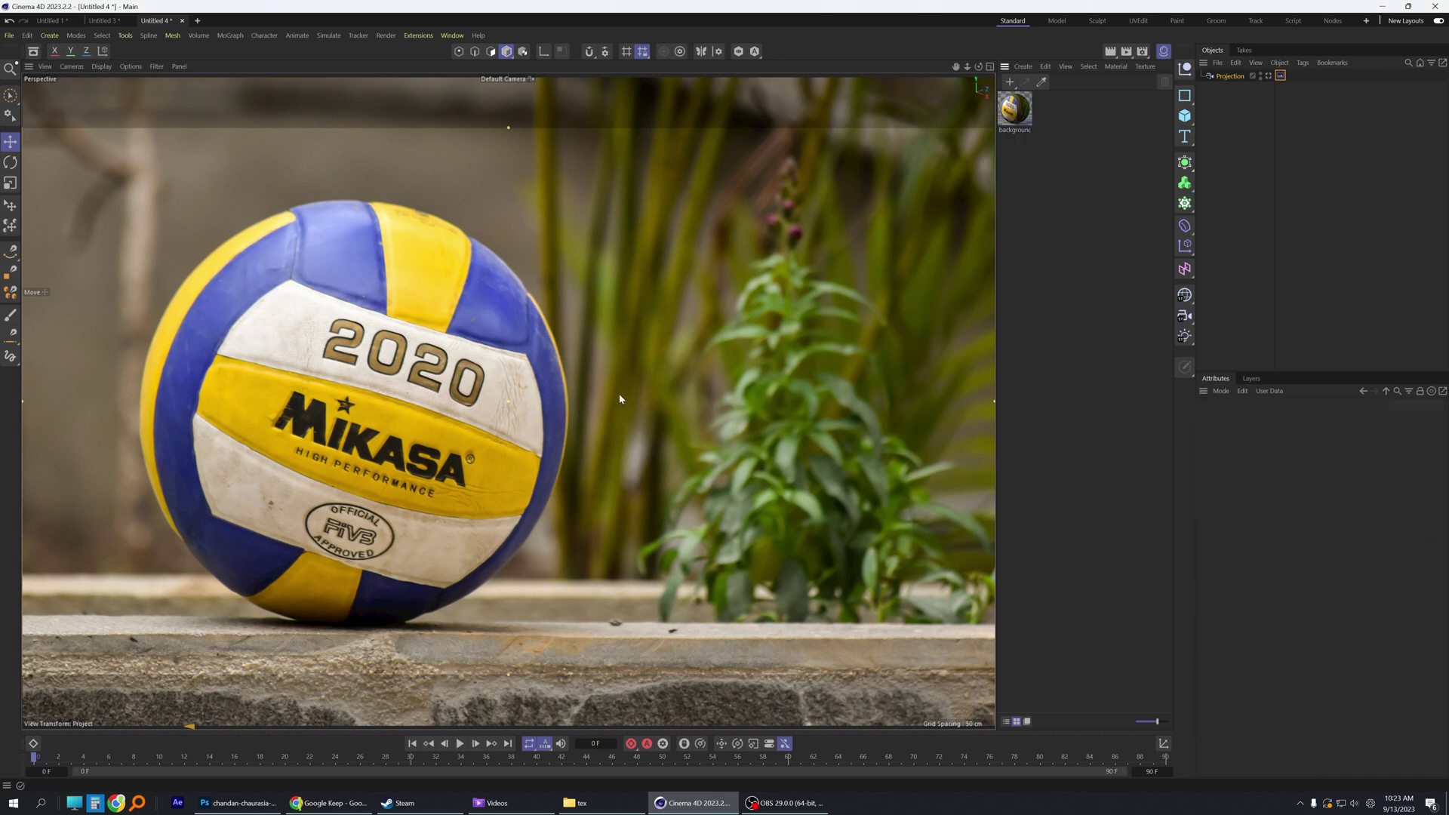
Step: Create a background object from the Projection camera's Camera Calibrator tag
click(1230, 76)
click(1281, 76)
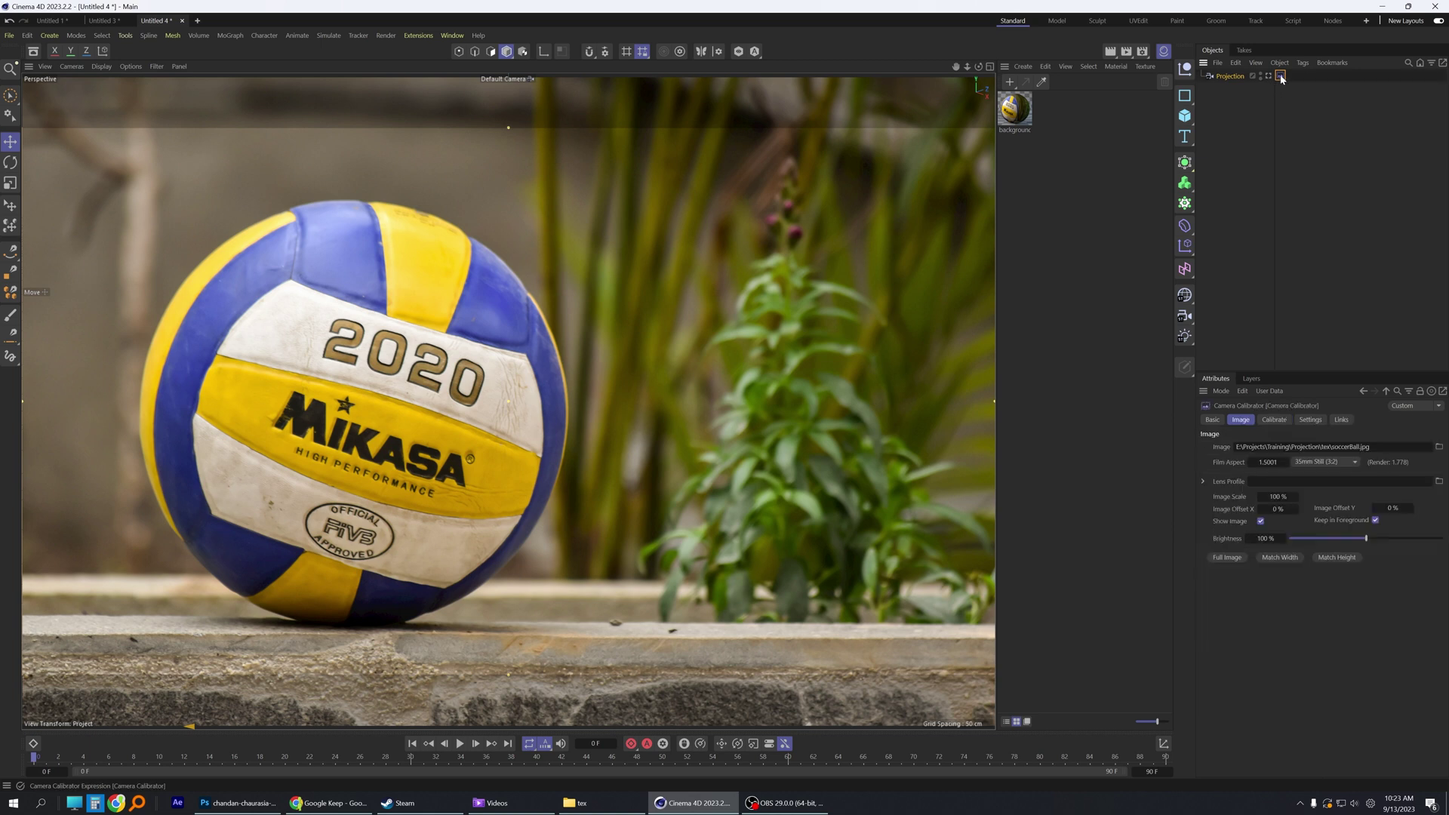
click(1276, 421)
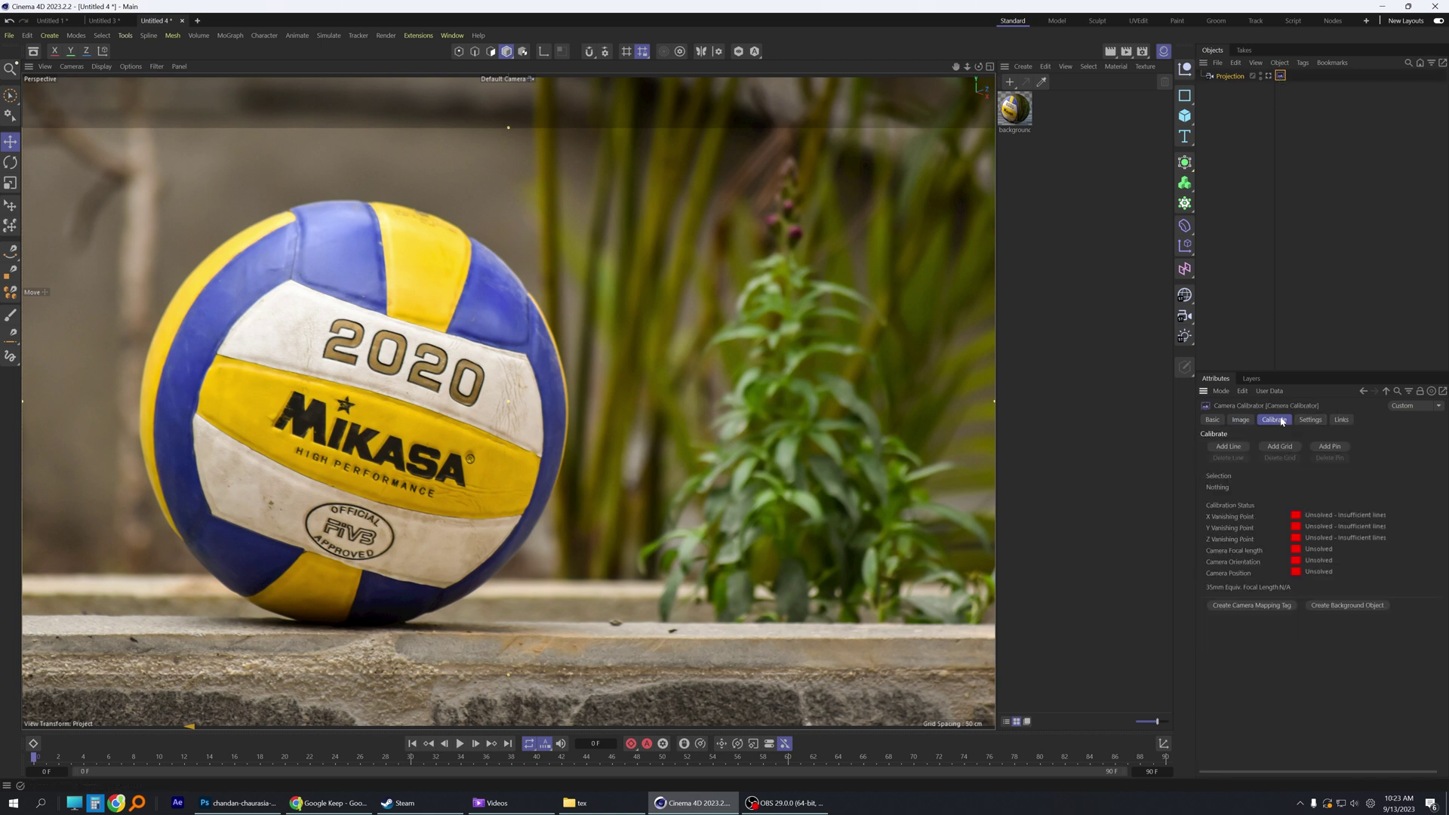
click(1357, 606)
click(1244, 126)
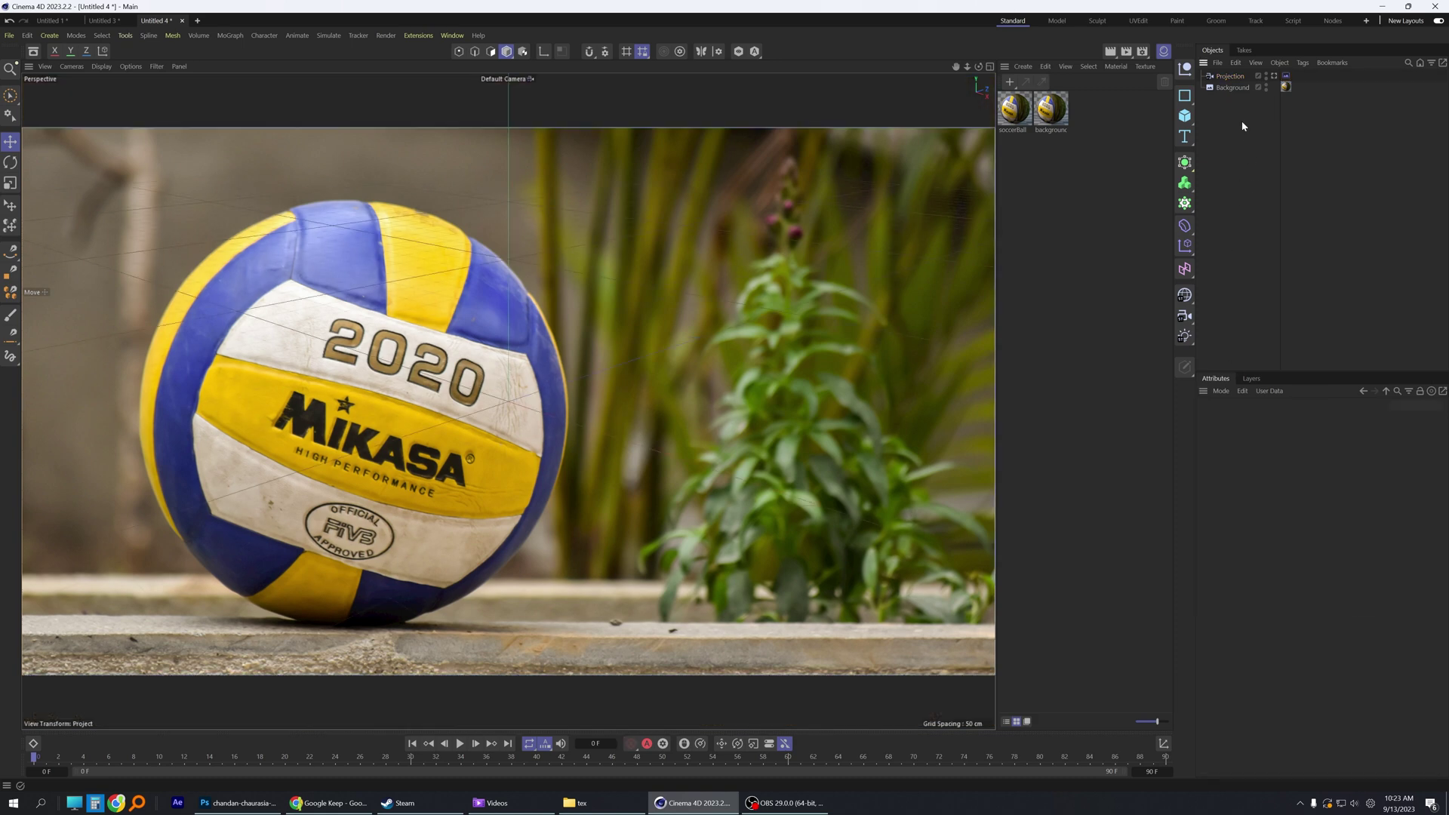
Step: Look through the Projection camera in the perspective view
alt+drag(552, 468, 574, 445)
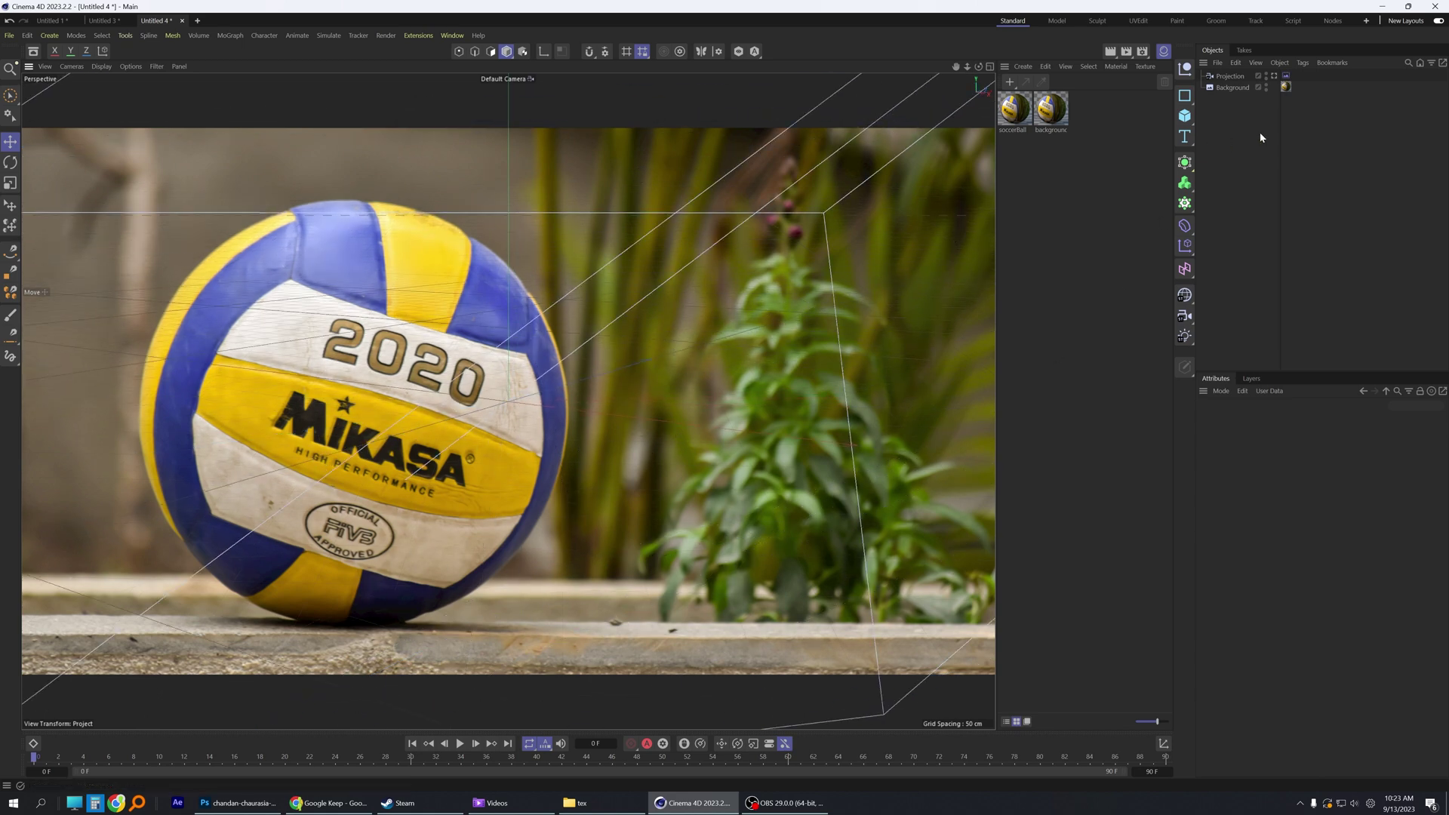
click(1275, 76)
click(1275, 76)
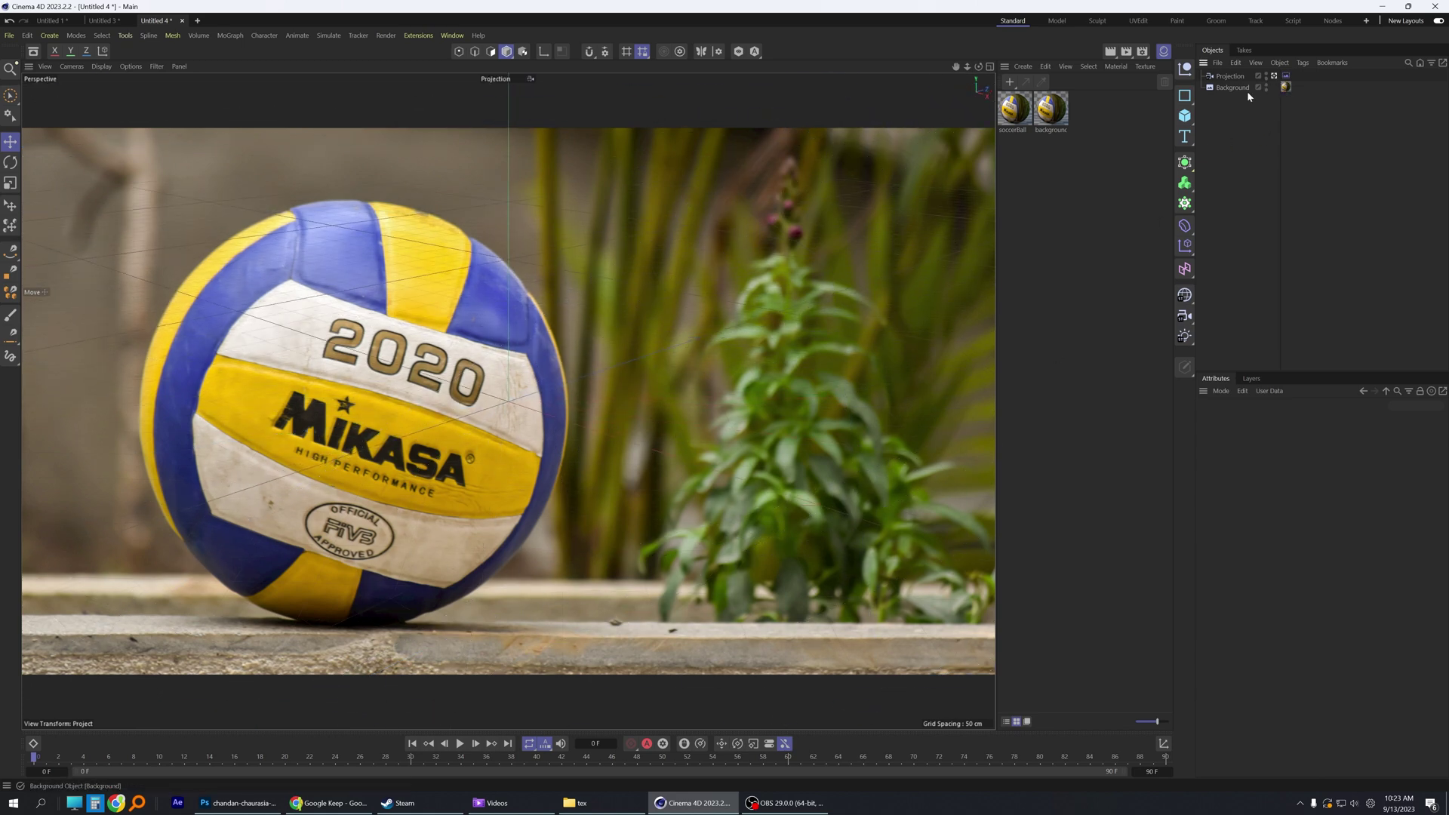
Step: Add a 200 cm cube as a reference, raise it above the origin and show it with solid shading
click(1186, 119)
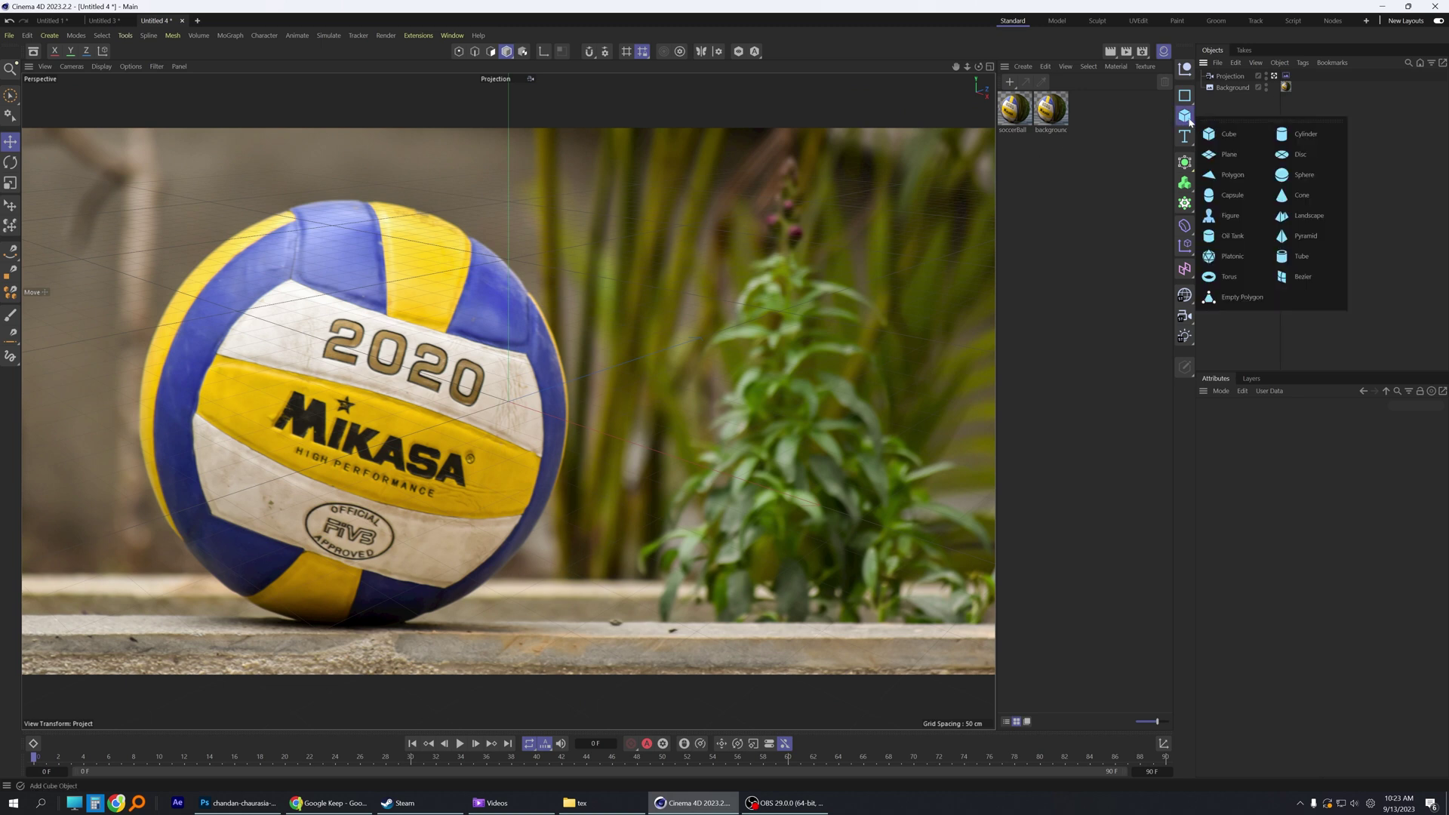
click(1225, 135)
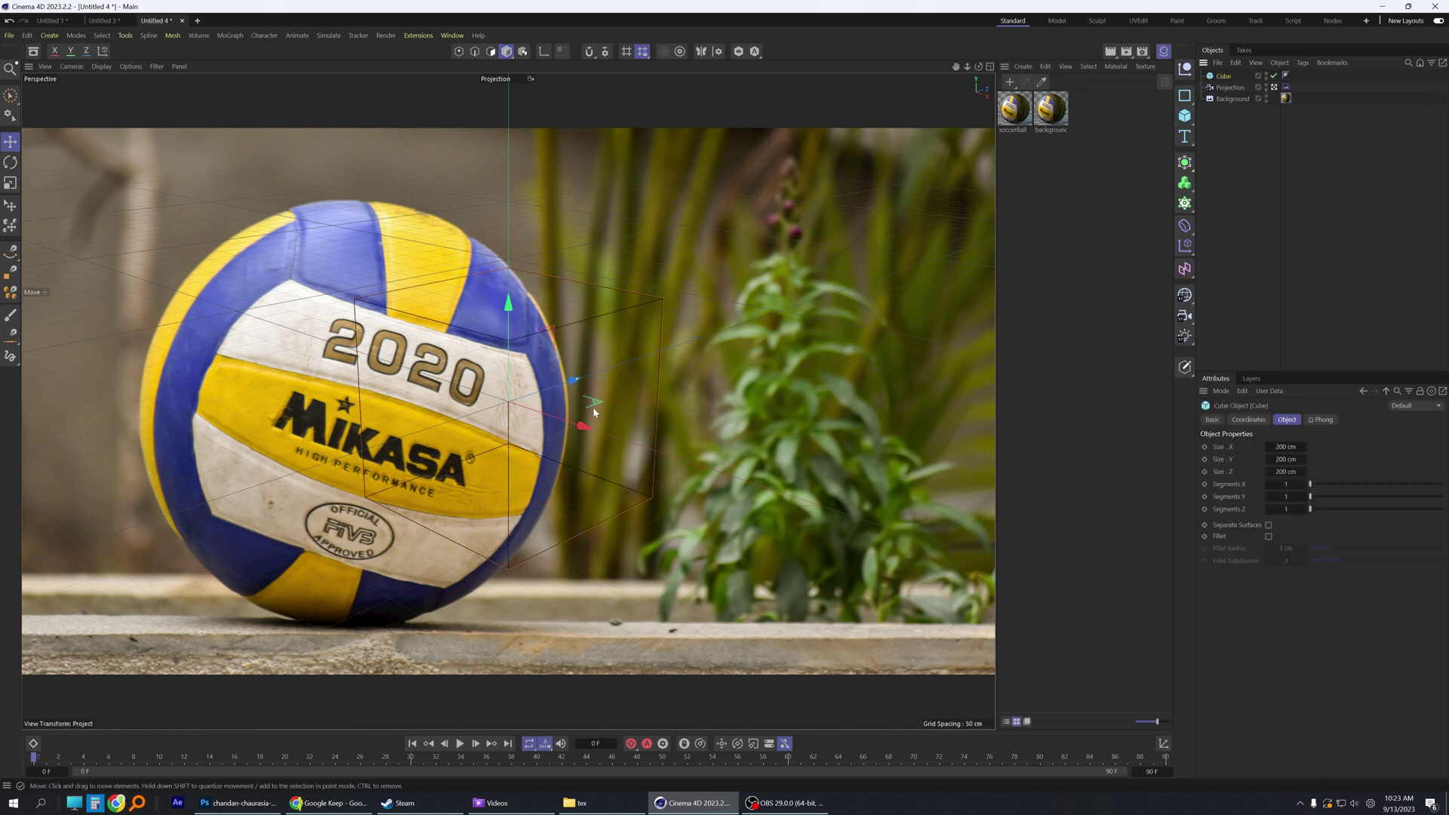
drag(521, 306, 510, 202)
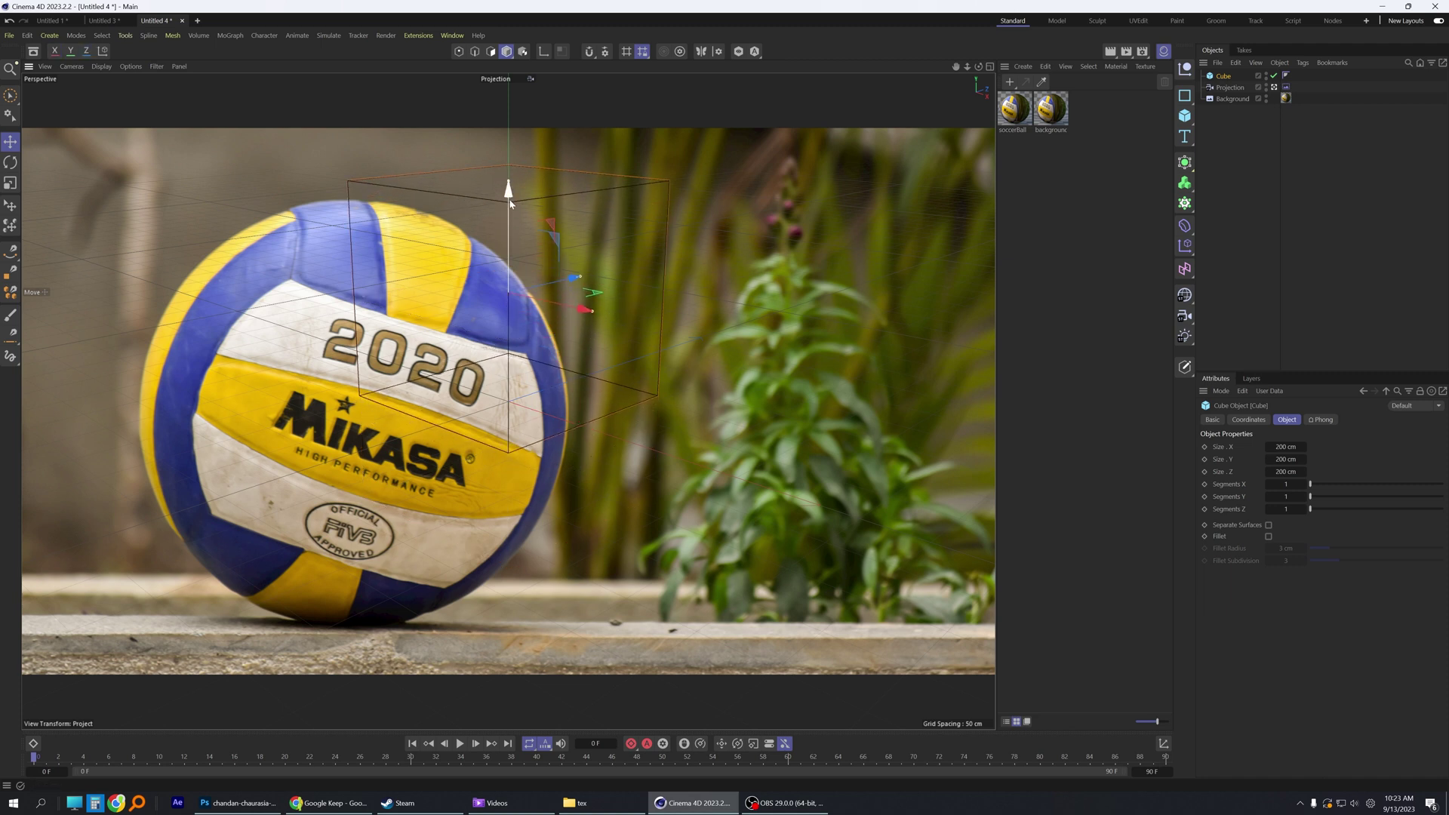
key(n)
key(a)
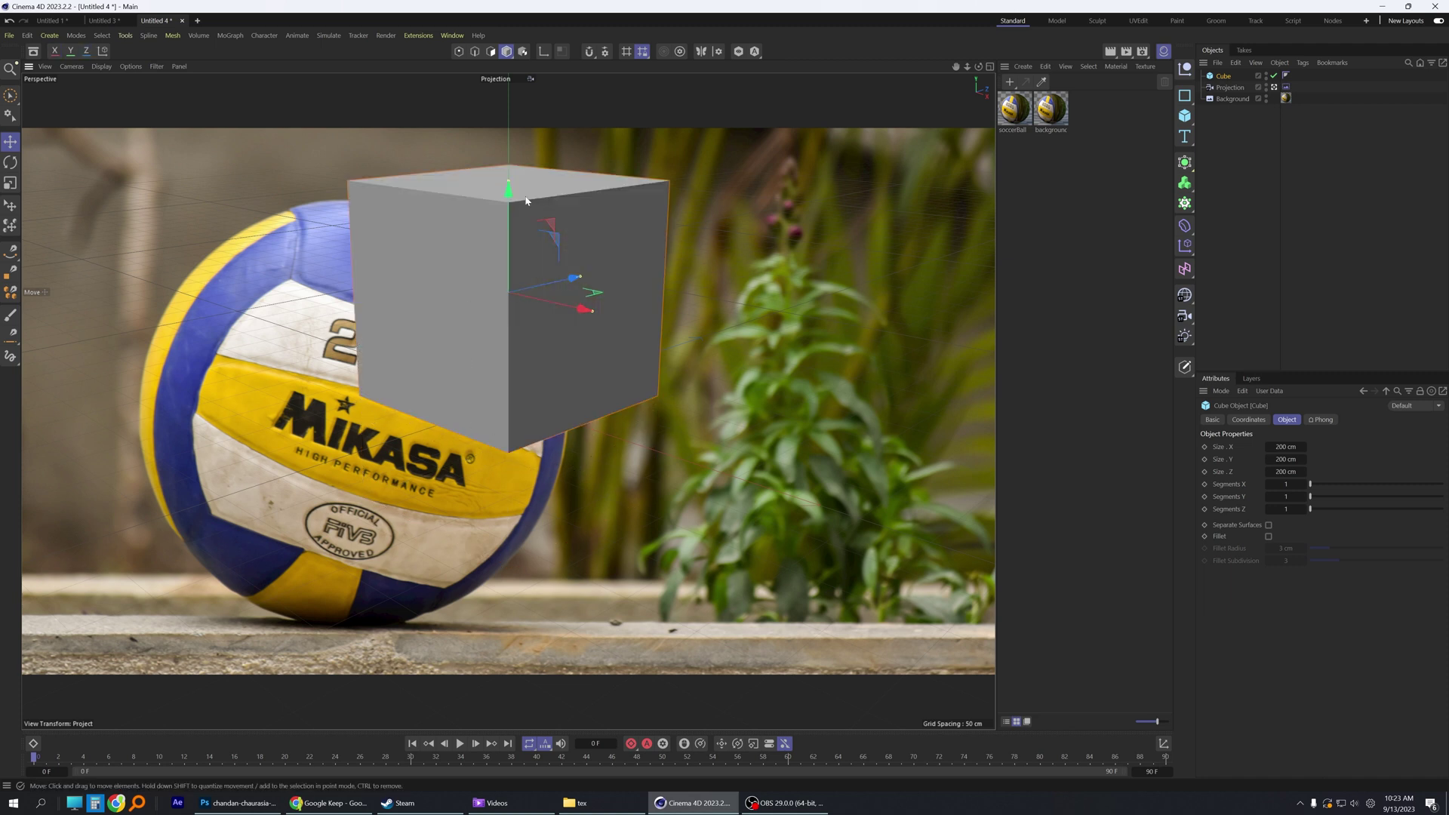
Step: Adjust the cube's height in the Front view so its base rests exactly on the ground plane
middle_click(537, 453)
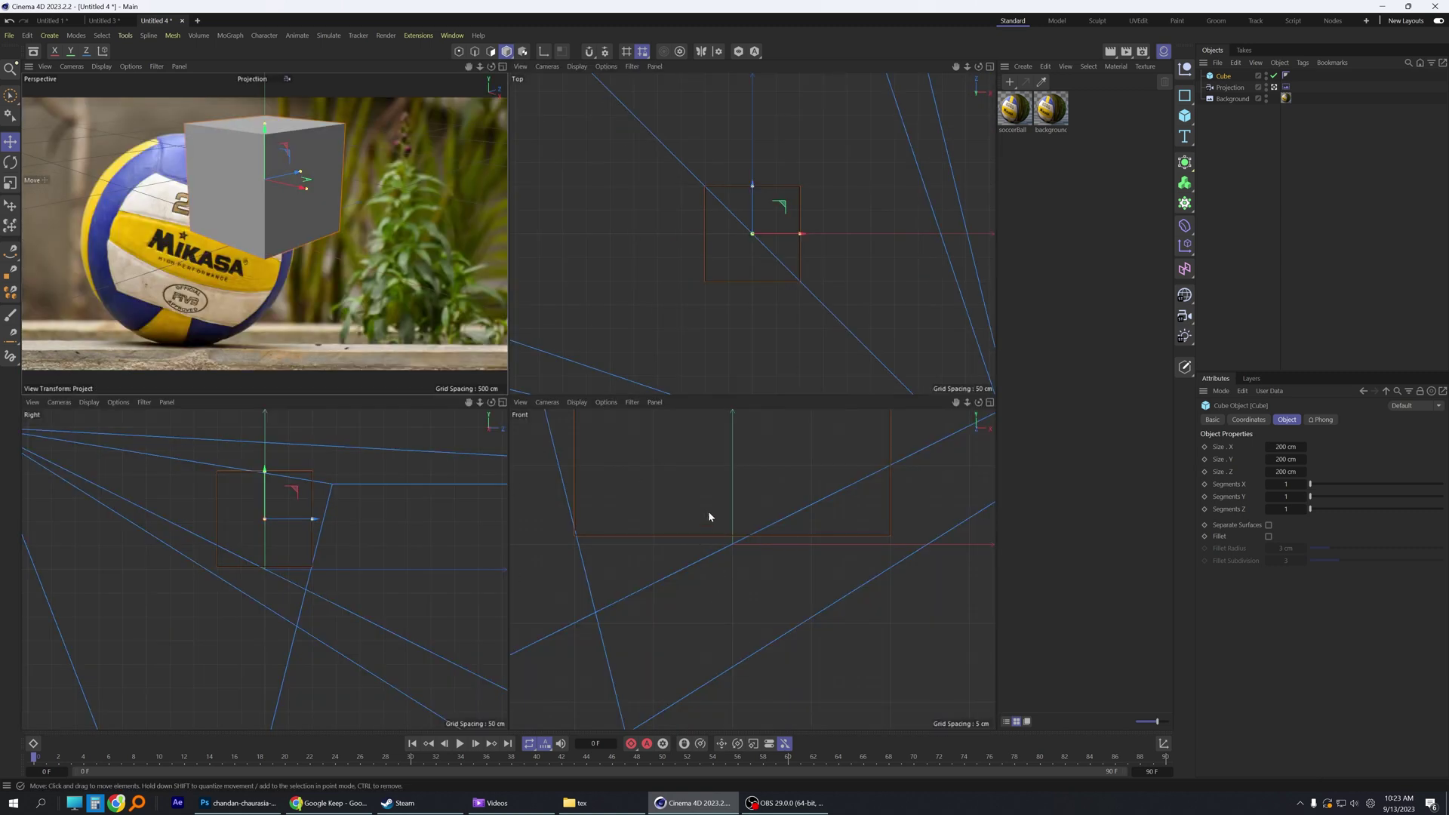
alt+middle_drag(748, 514, 745, 599)
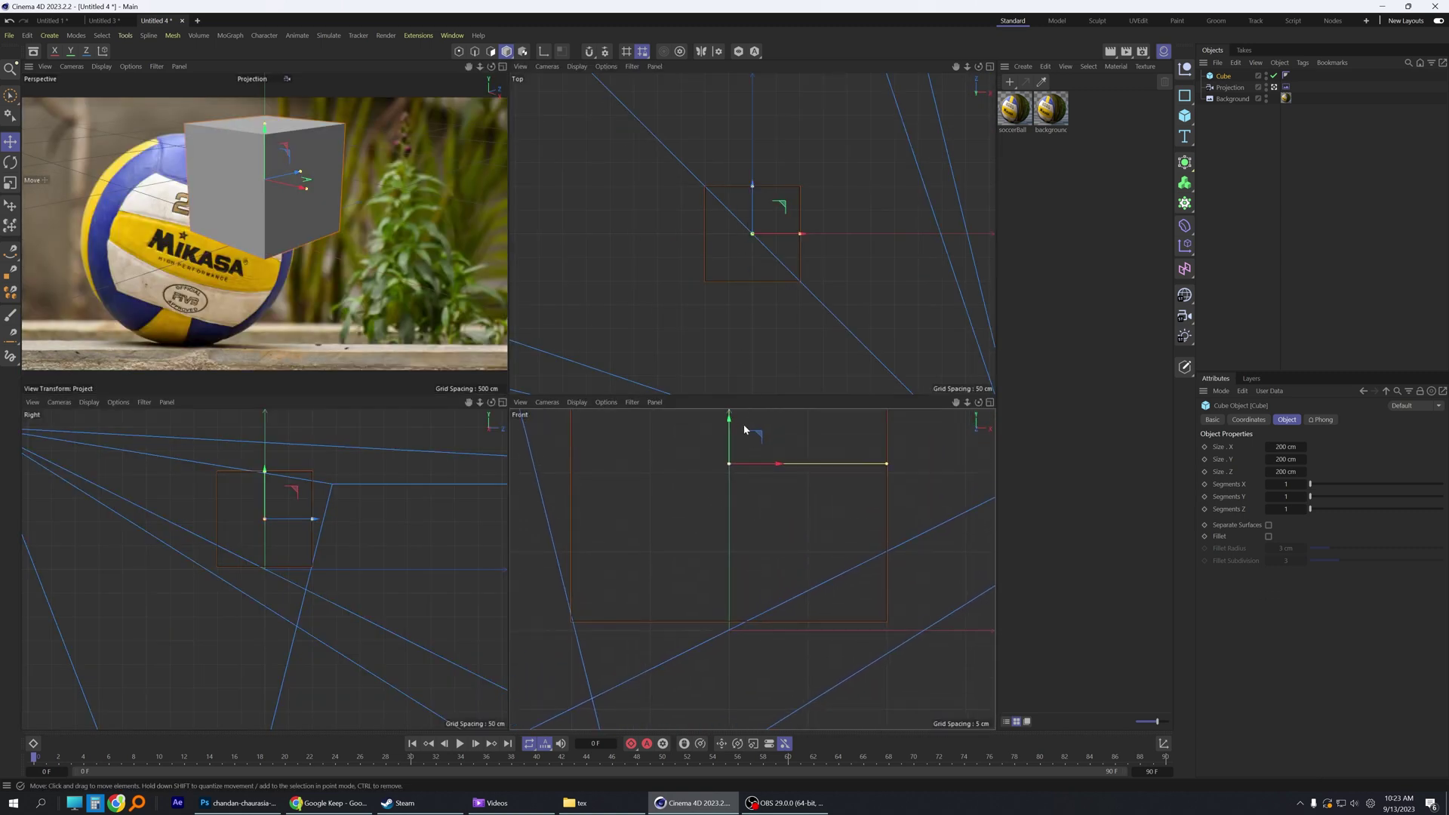
drag(730, 422, 731, 428)
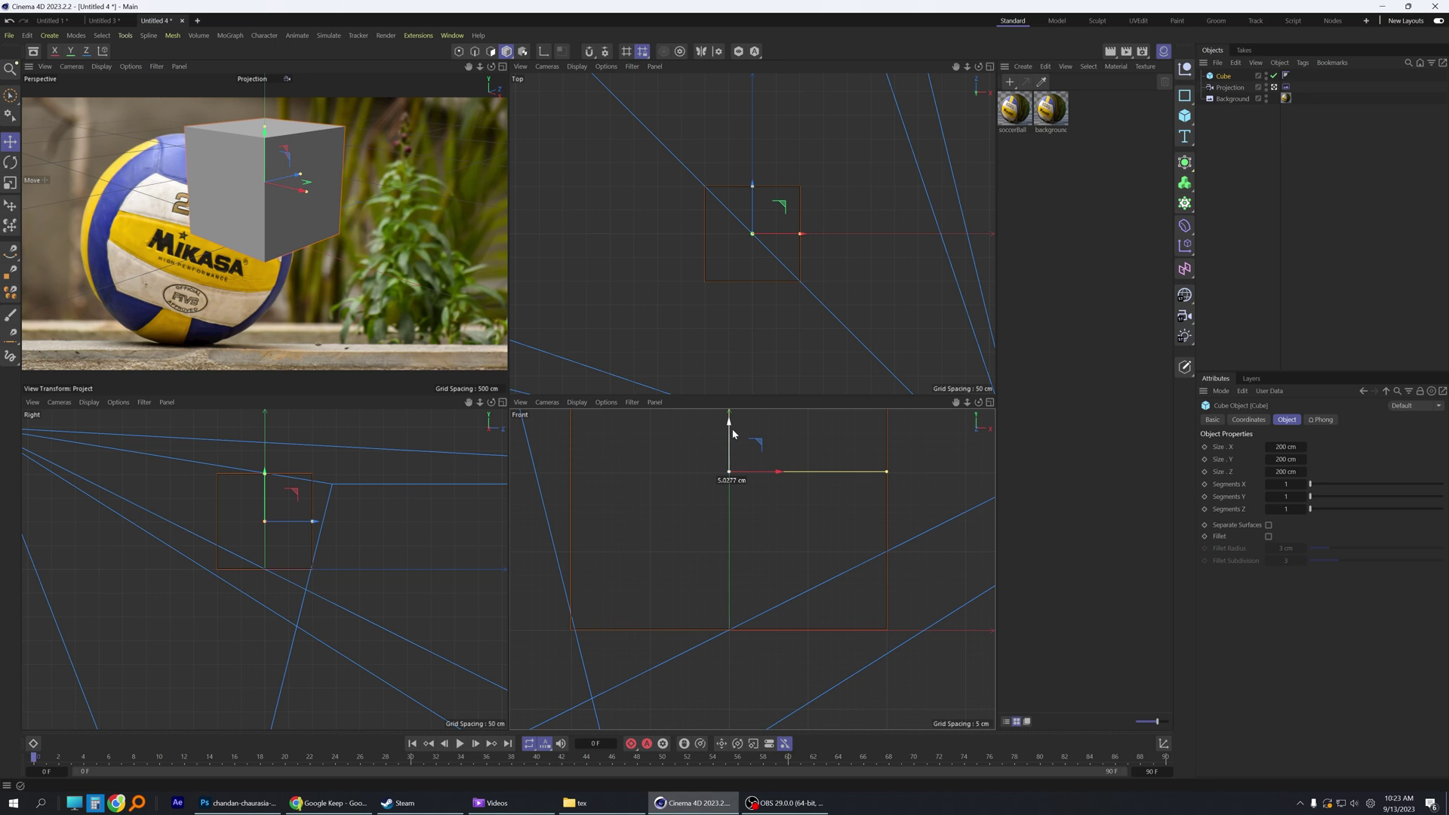
Step: Reposition the Projection camera until the reference cube stands on the photo's stone ledge in matching perspective, and delete the cube
alt+drag(341, 270, 315, 326)
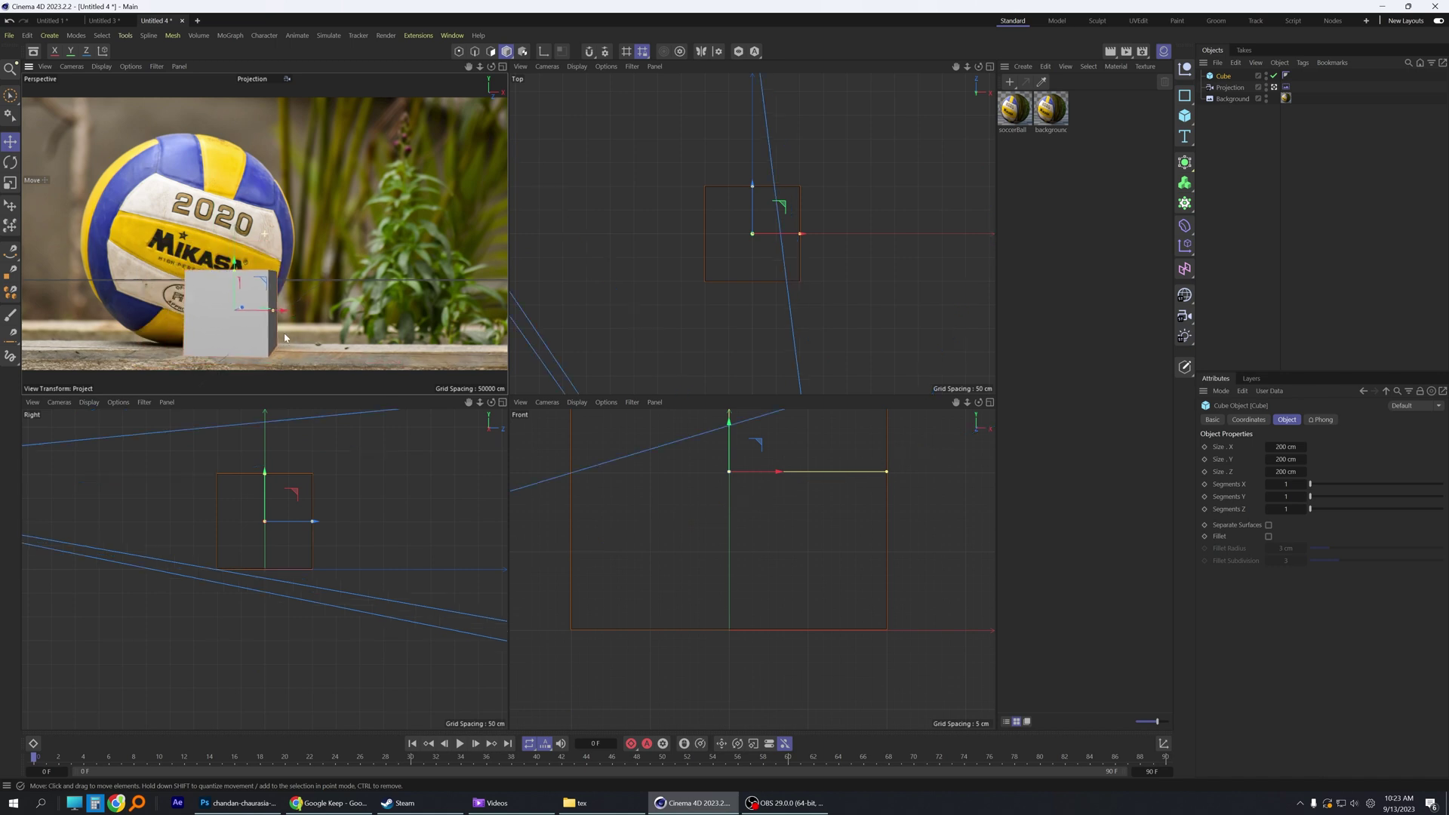
middle_click(318, 325)
alt+drag(561, 578, 536, 579)
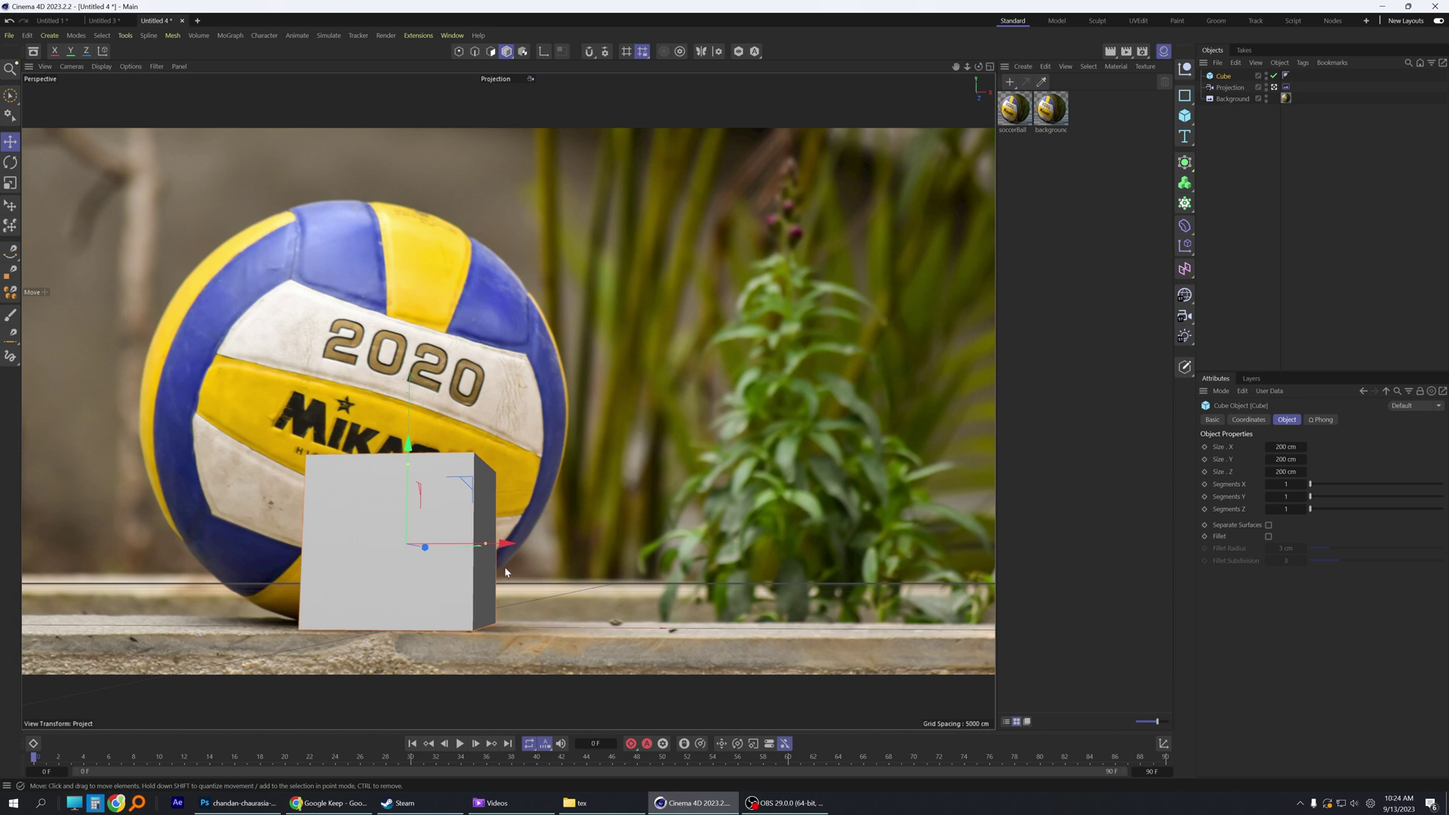
alt+drag(816, 634, 795, 617)
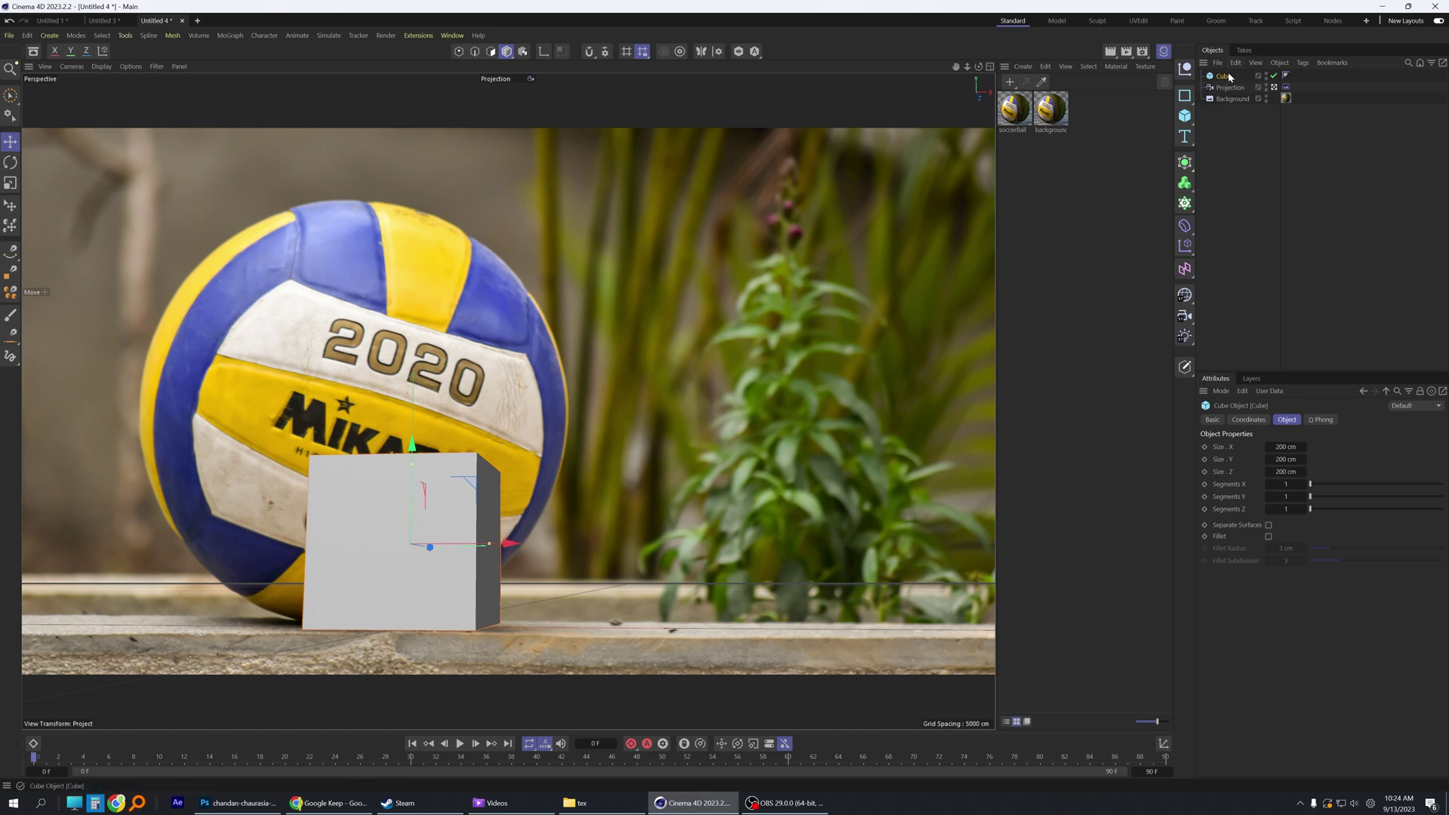
key(Delete)
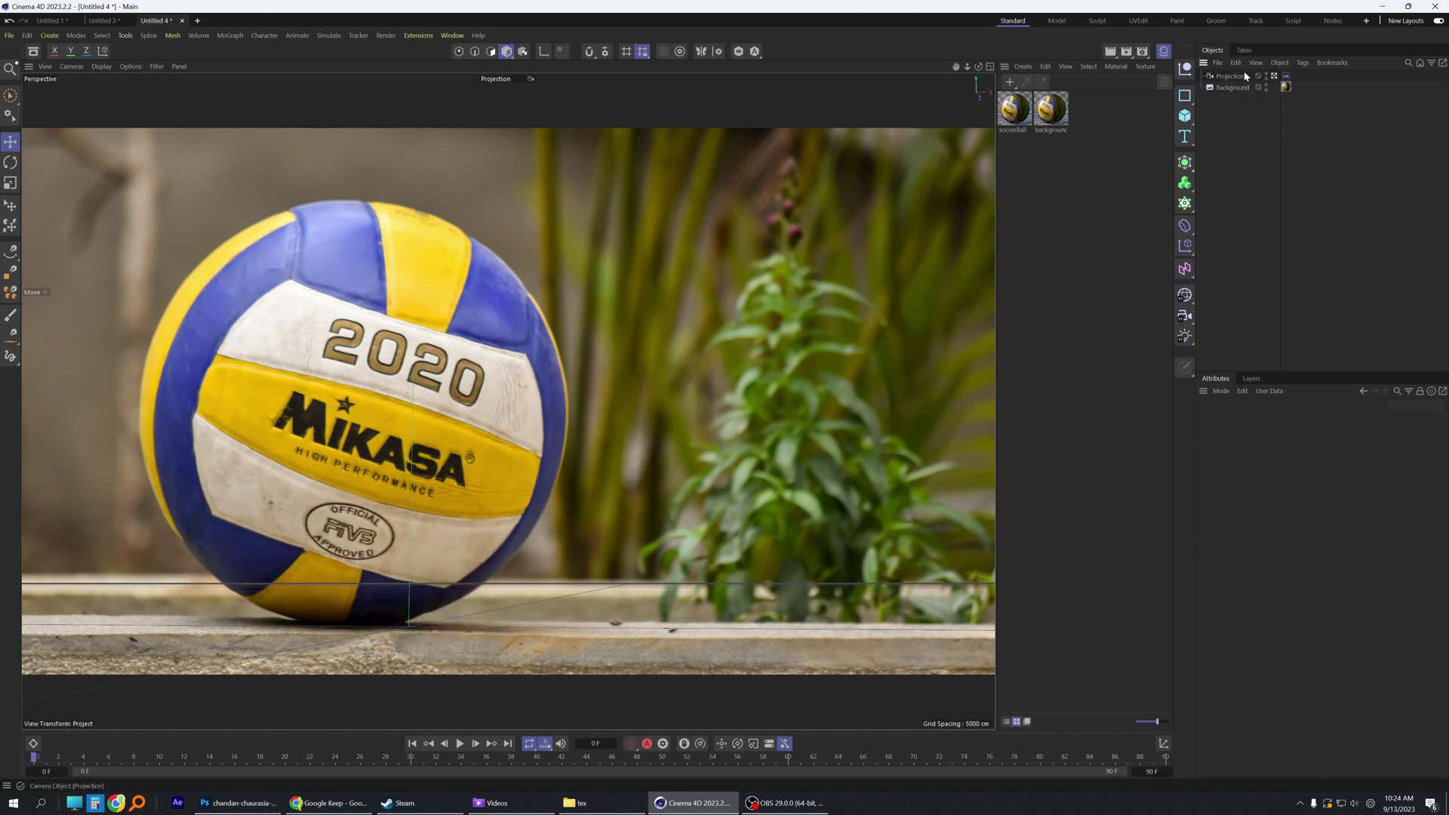
Step: Duplicate the Projection camera below the Background object and rename the copy Animation
click(1244, 76)
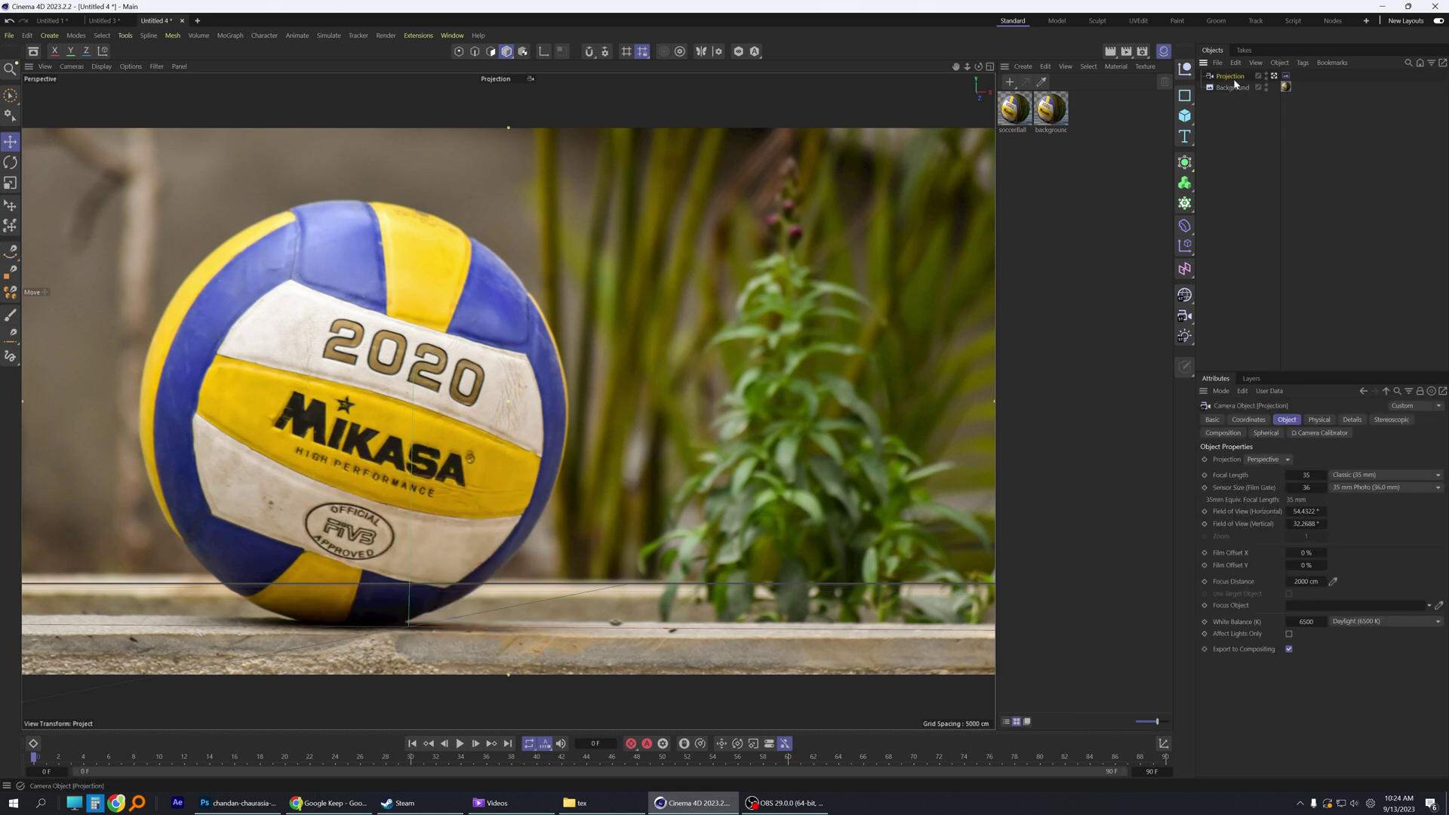
ctrl+drag(1237, 77, 1239, 110)
click(1239, 124)
double_click(1234, 99)
text(Animation)
key(Return)
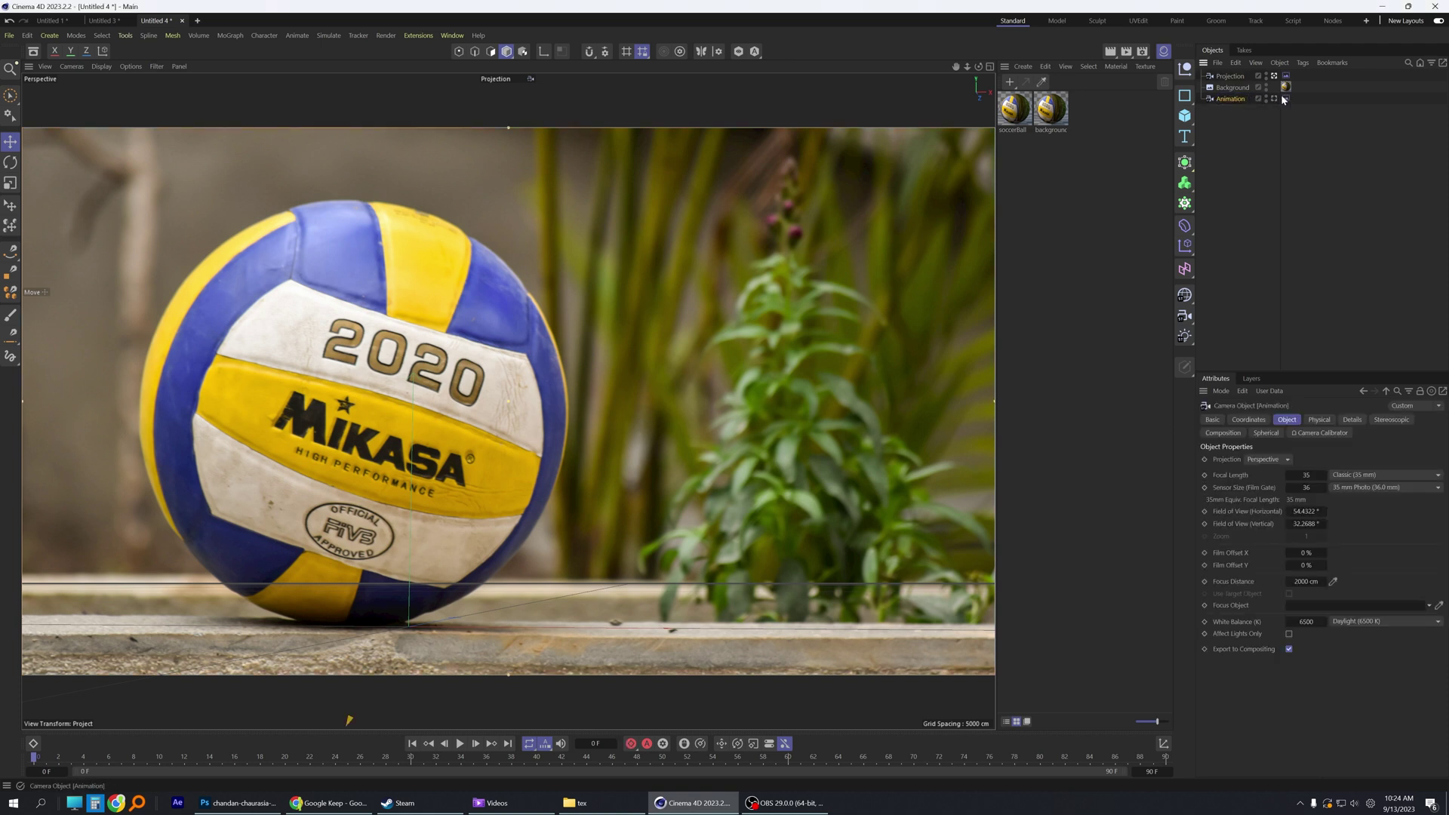
Step: Add a Protection tag to the Projection camera to lock its position, rotation and scale
click(1235, 79)
right_click(1235, 80)
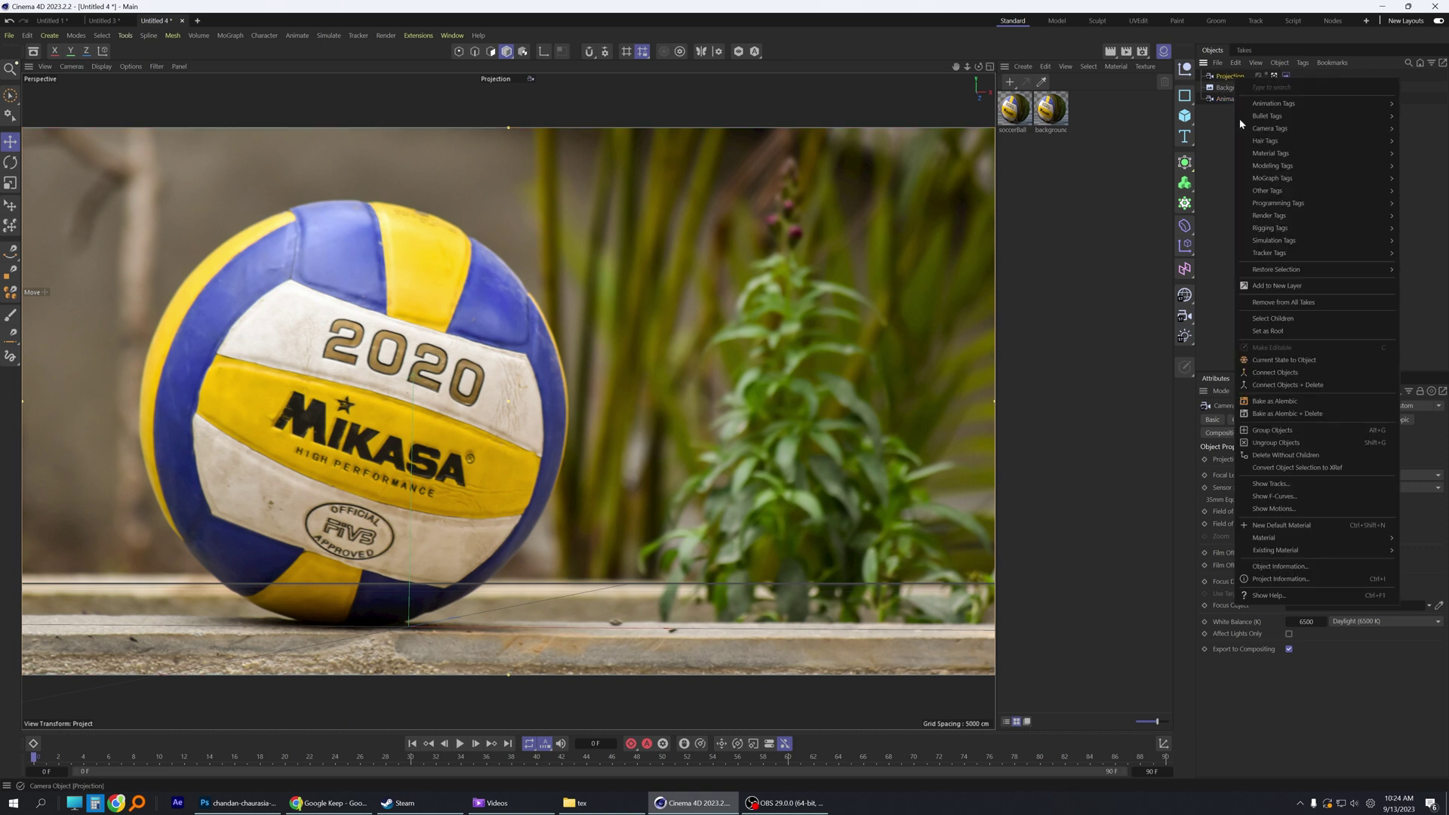
mouse_move(1277, 230)
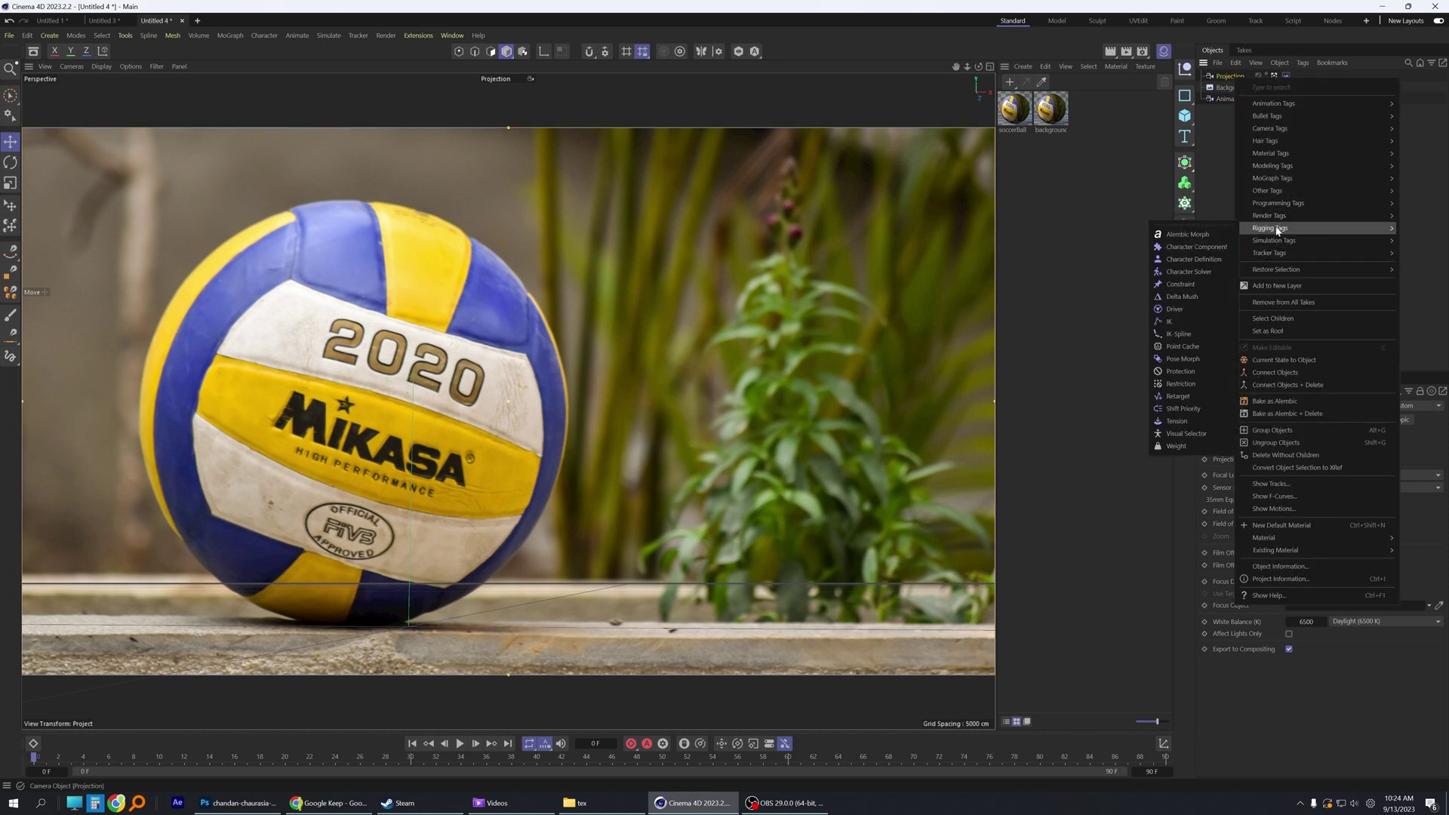
click(1182, 372)
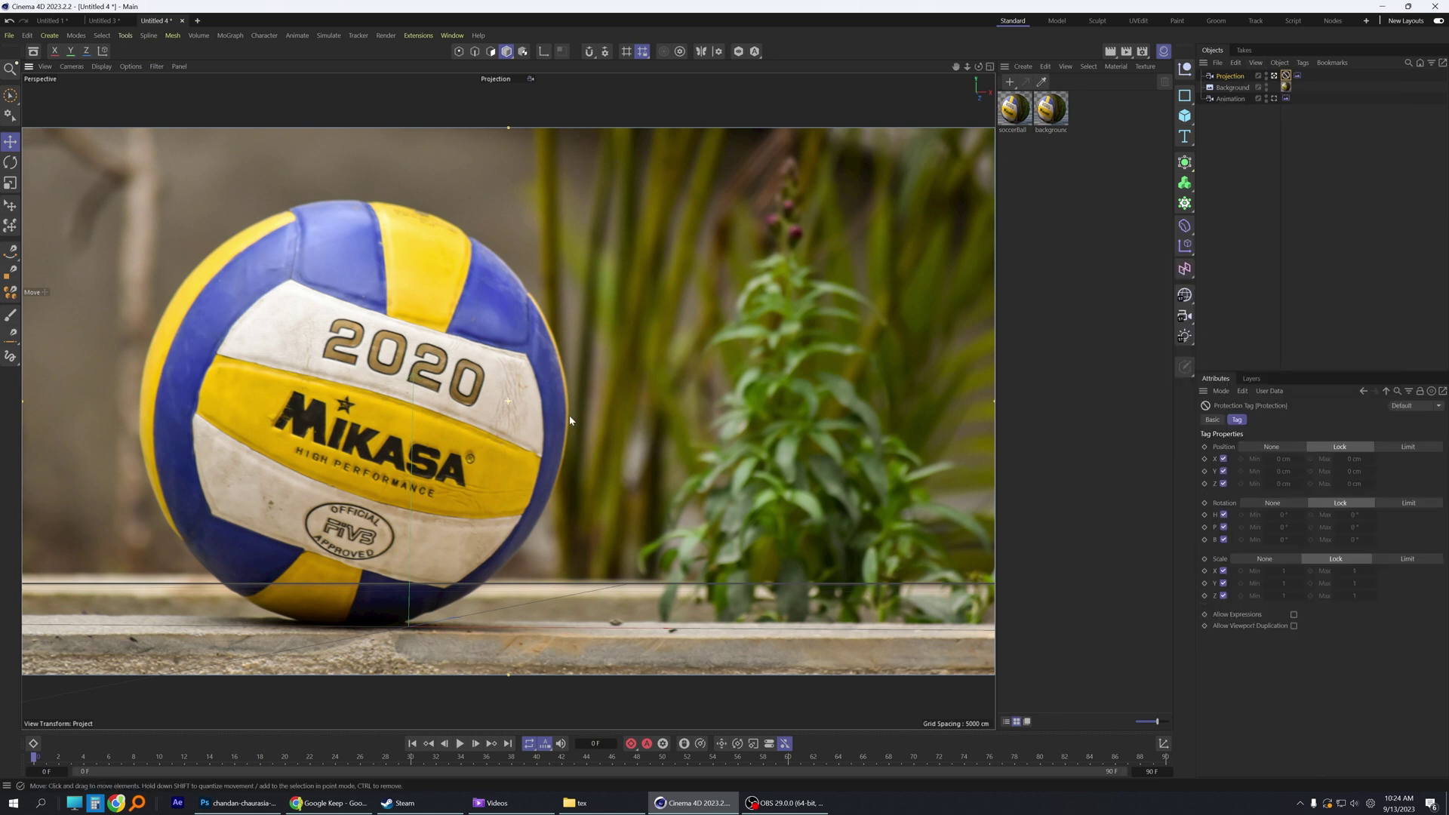
Step: Make the Animation camera the active view camera and scrub the timeline to frame 13
click(1228, 99)
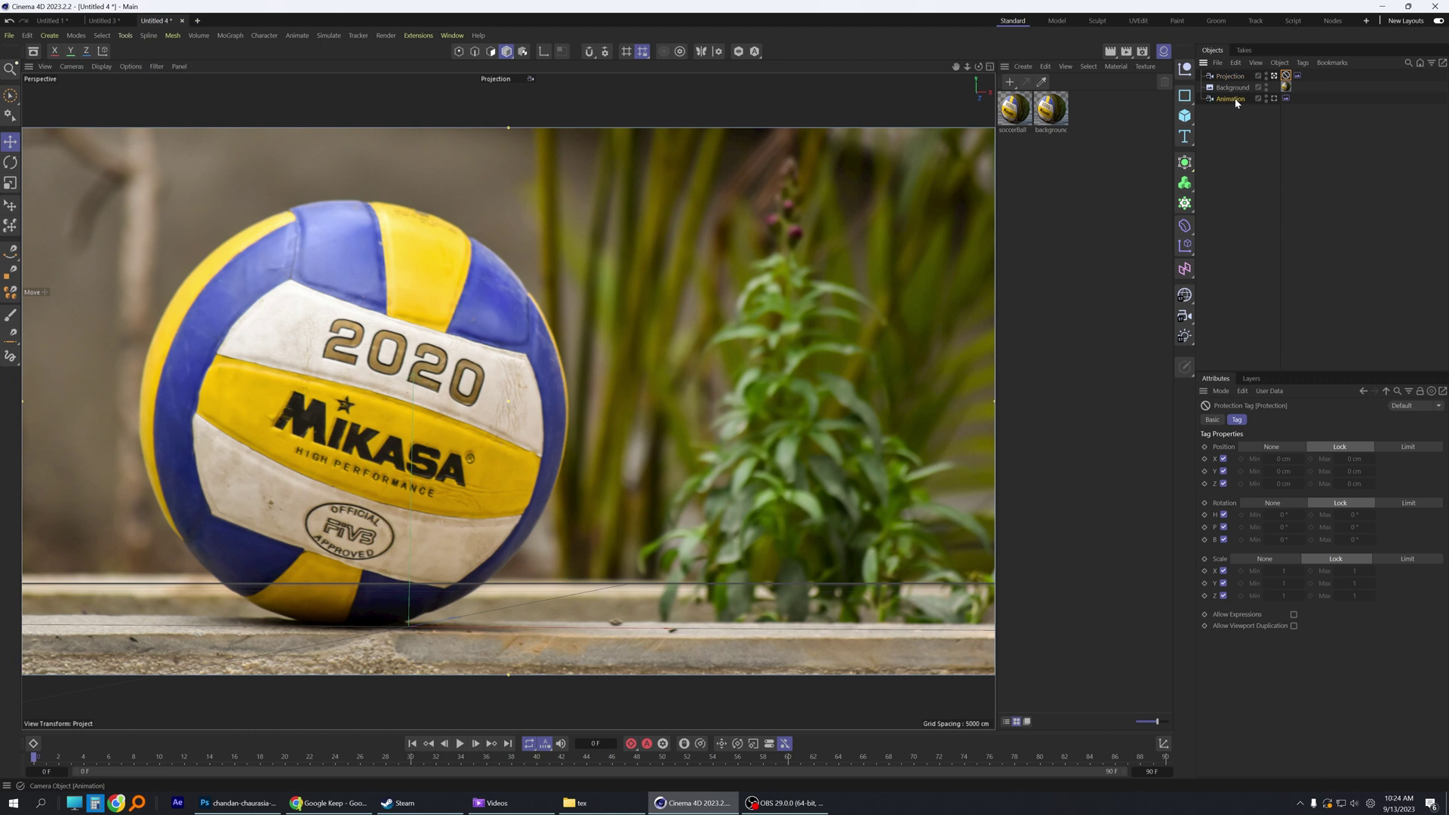
click(1275, 99)
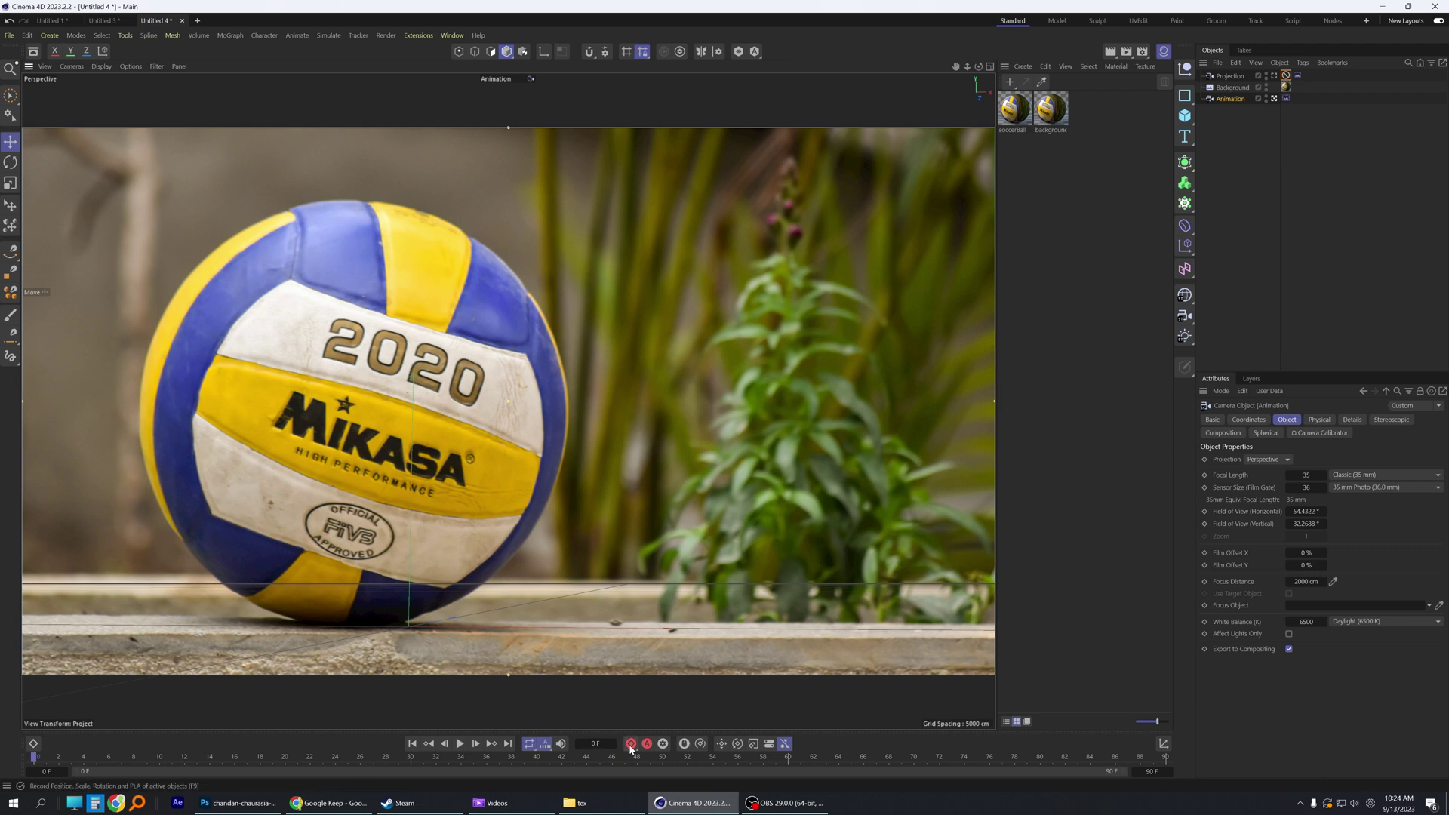
drag(72, 758, 206, 775)
click(399, 757)
click(306, 756)
drag(304, 752, 197, 756)
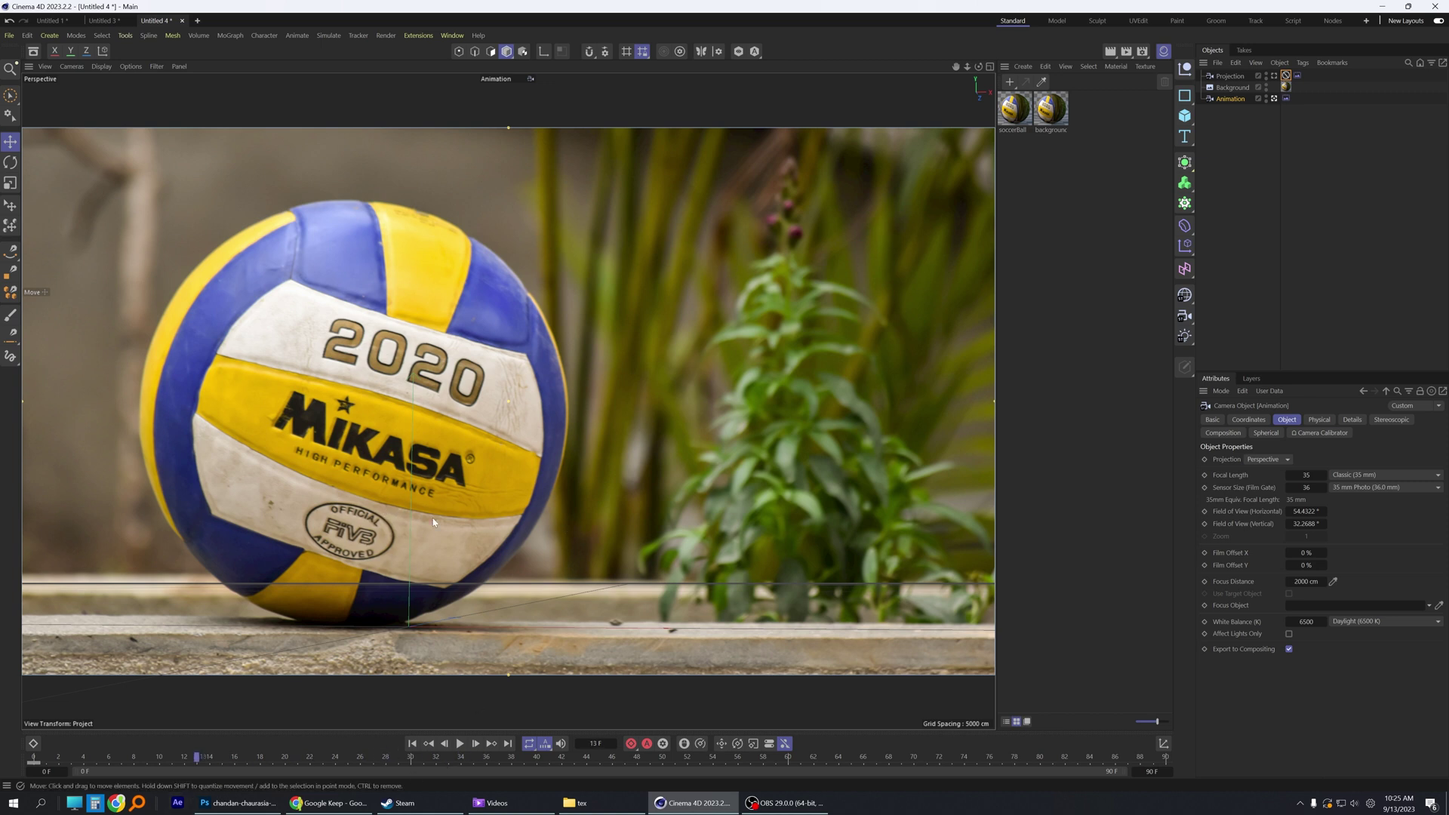
Step: Add a sphere with a 100 cm radius and raise it in the Front view so its base rests on the ground plane
click(1190, 118)
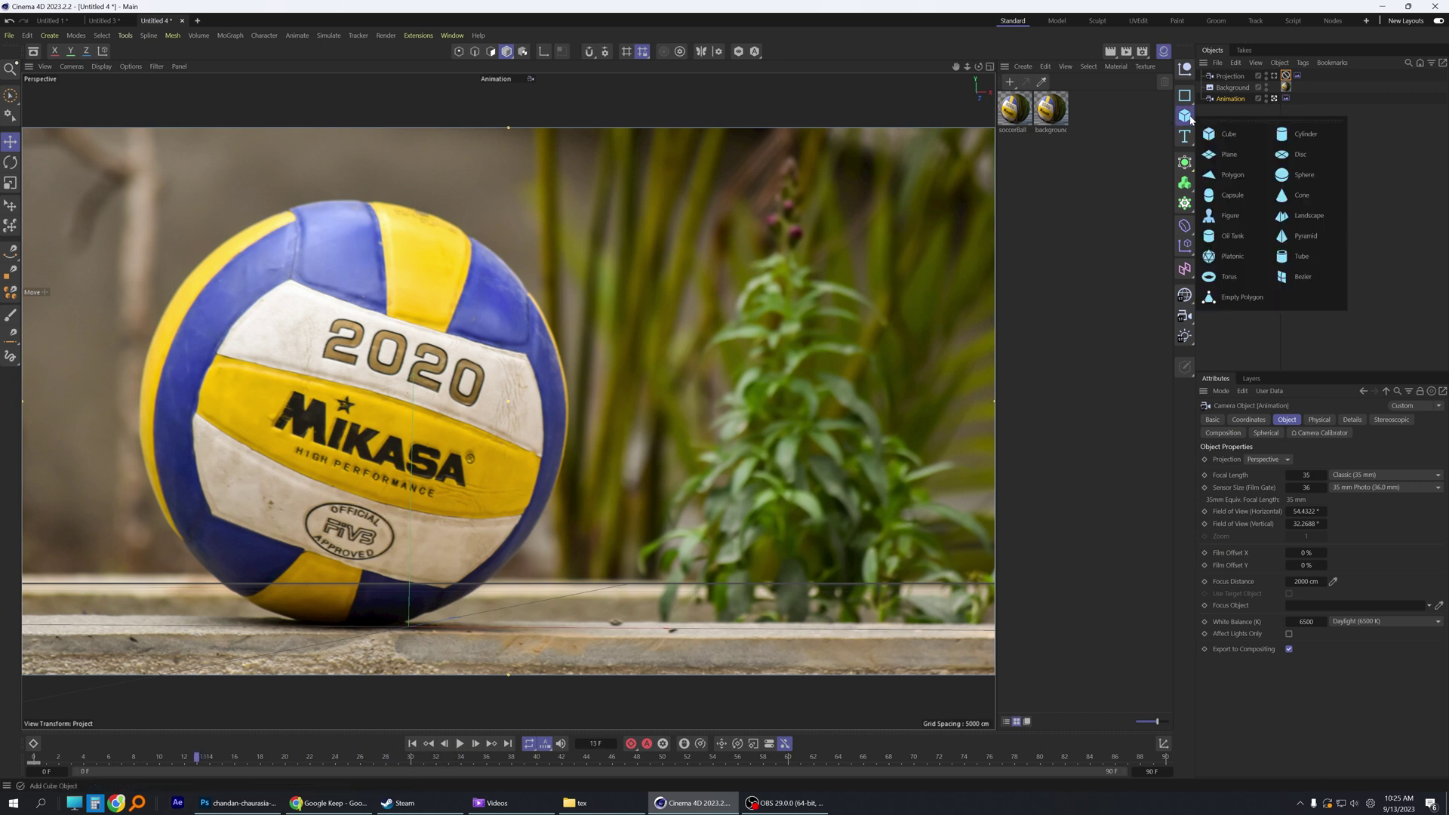
click(1301, 175)
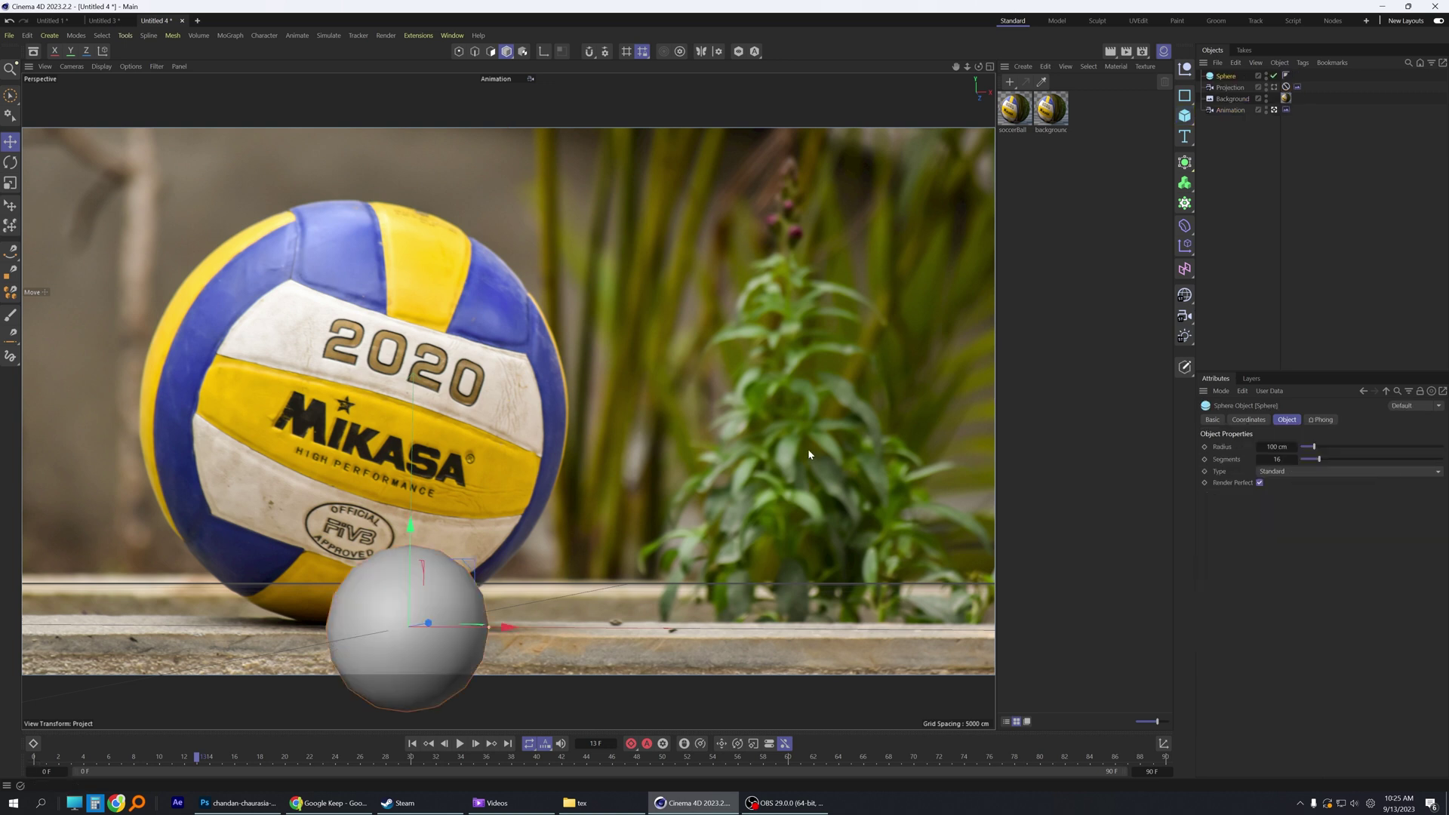
drag(410, 526, 423, 452)
middle_click(564, 524)
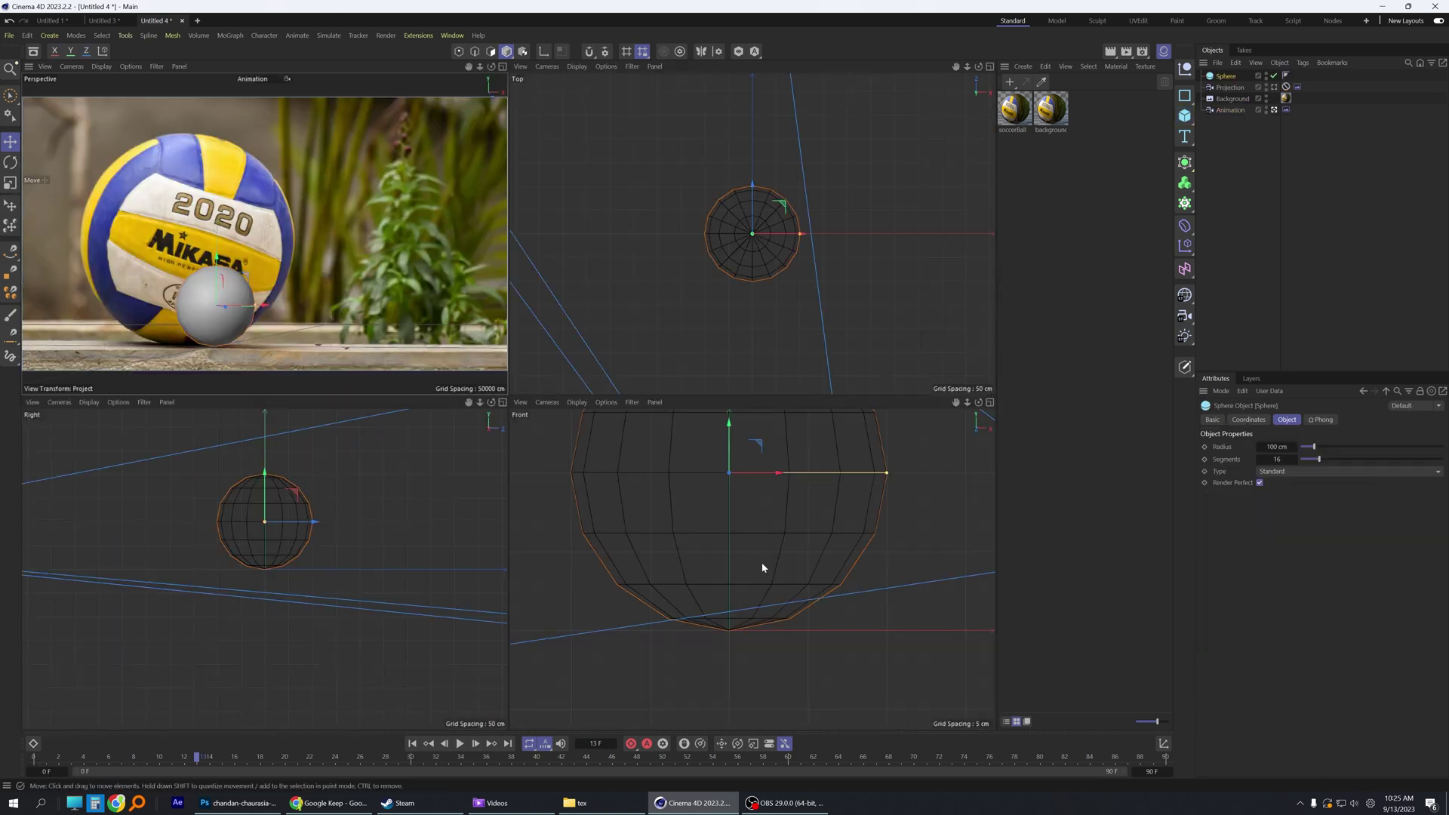
drag(732, 420, 737, 427)
middle_click(342, 273)
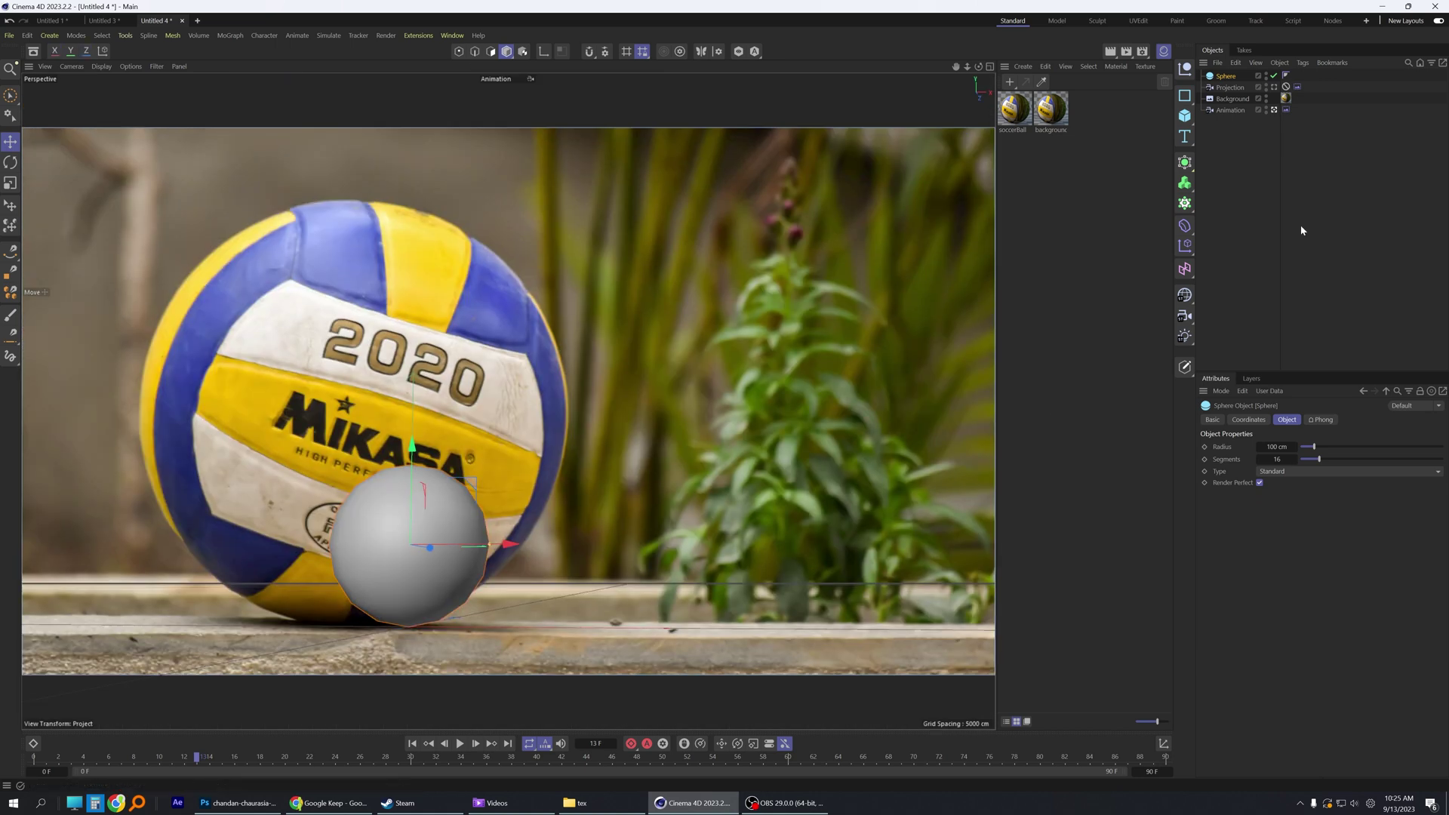
Step: Set the sphere's segments to 48
click(1294, 461)
text(48)
key(Return)
Step: Enlarge the sphere and move it sideways and upward until its outline matches the volleyball in the photo
drag(498, 546, 401, 565)
key(r)
scroll(533, 556, up, 5)
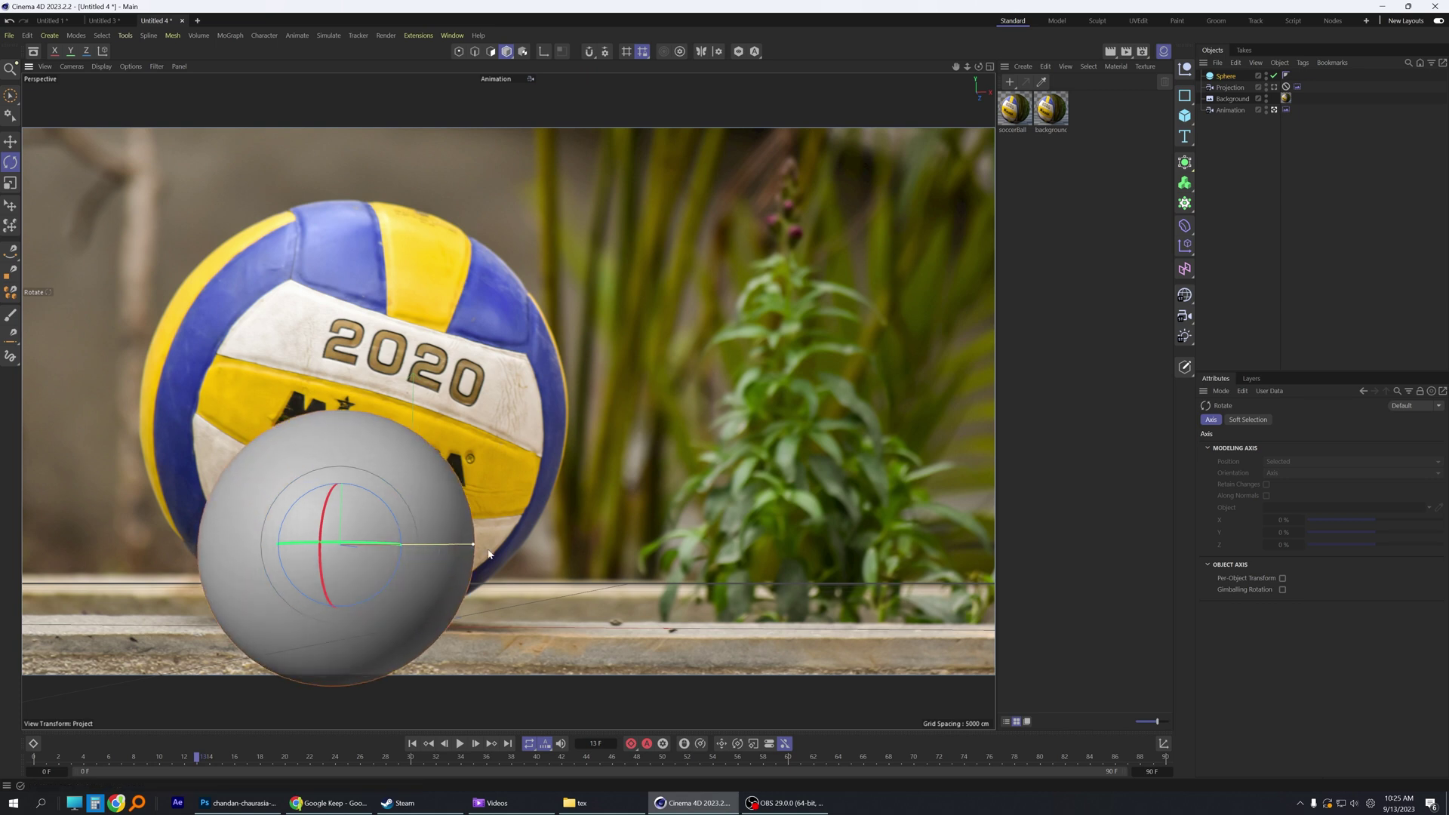
scroll(533, 556, up, 3)
scroll(554, 545, down, 1)
key(e)
drag(437, 544, 453, 545)
drag(360, 443, 363, 323)
drag(362, 313, 363, 316)
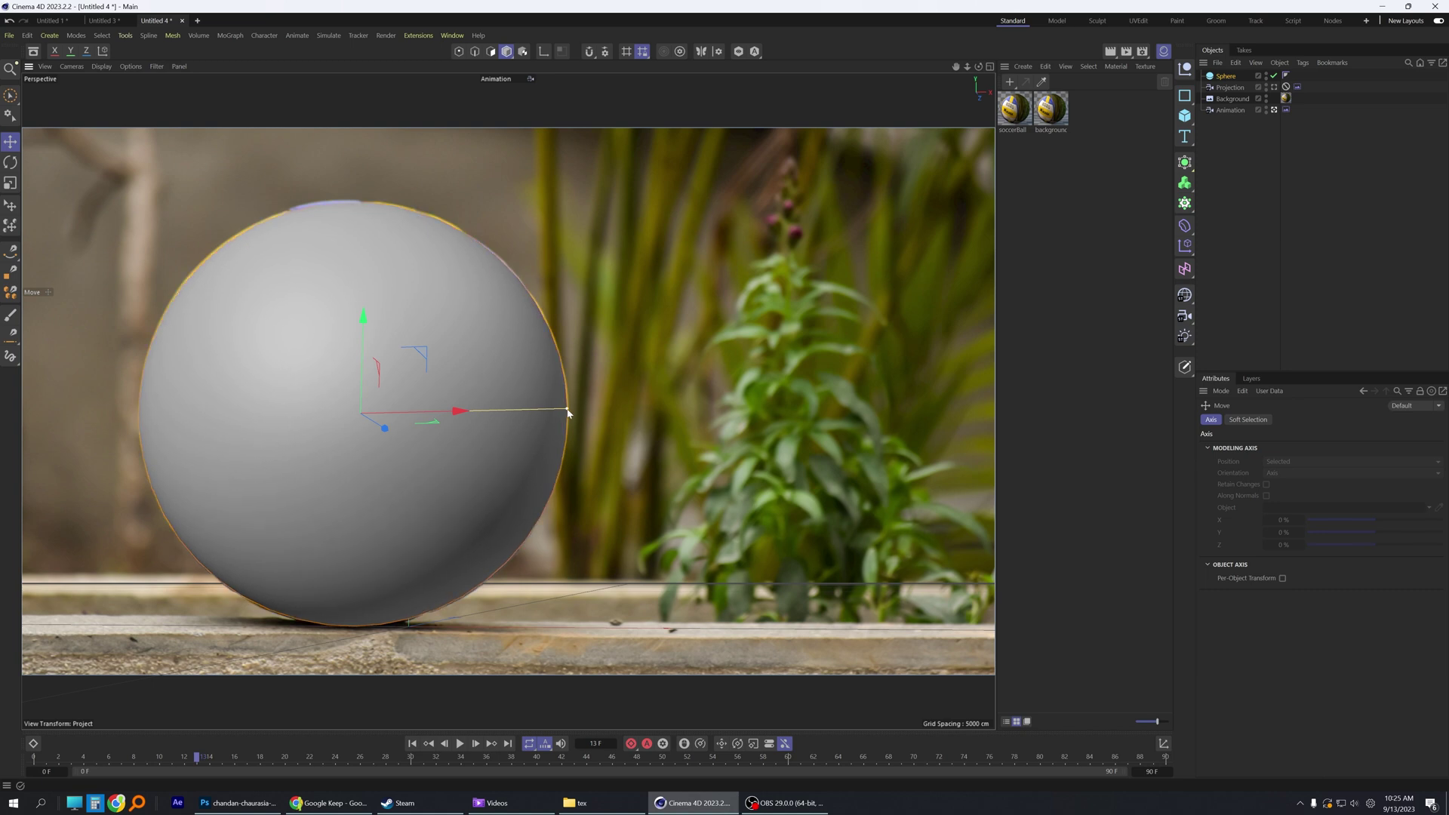
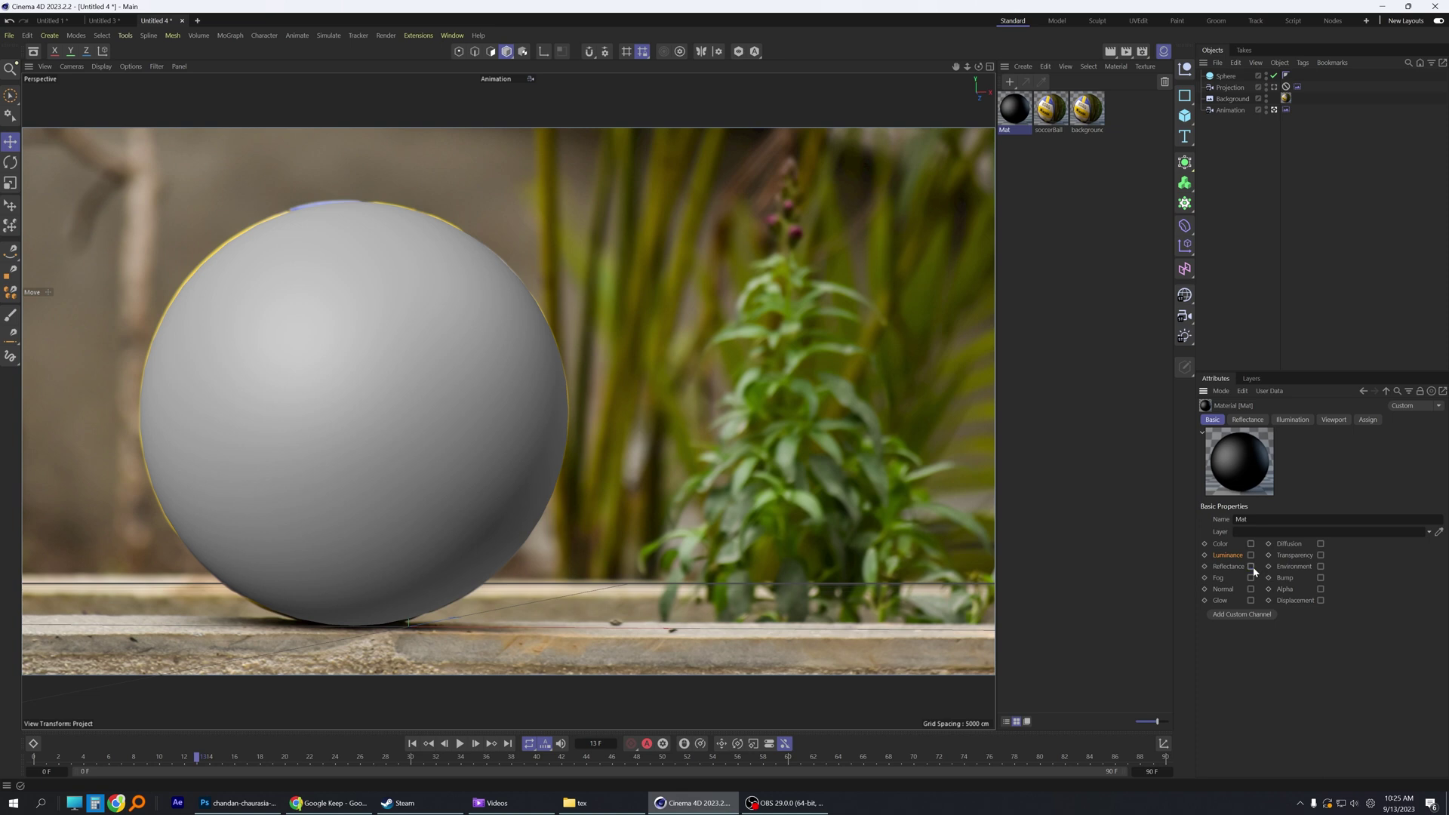
Step: Disable the new material's Reflectance channel and enable its Luminance and Alpha channels
click(1251, 566)
click(1252, 555)
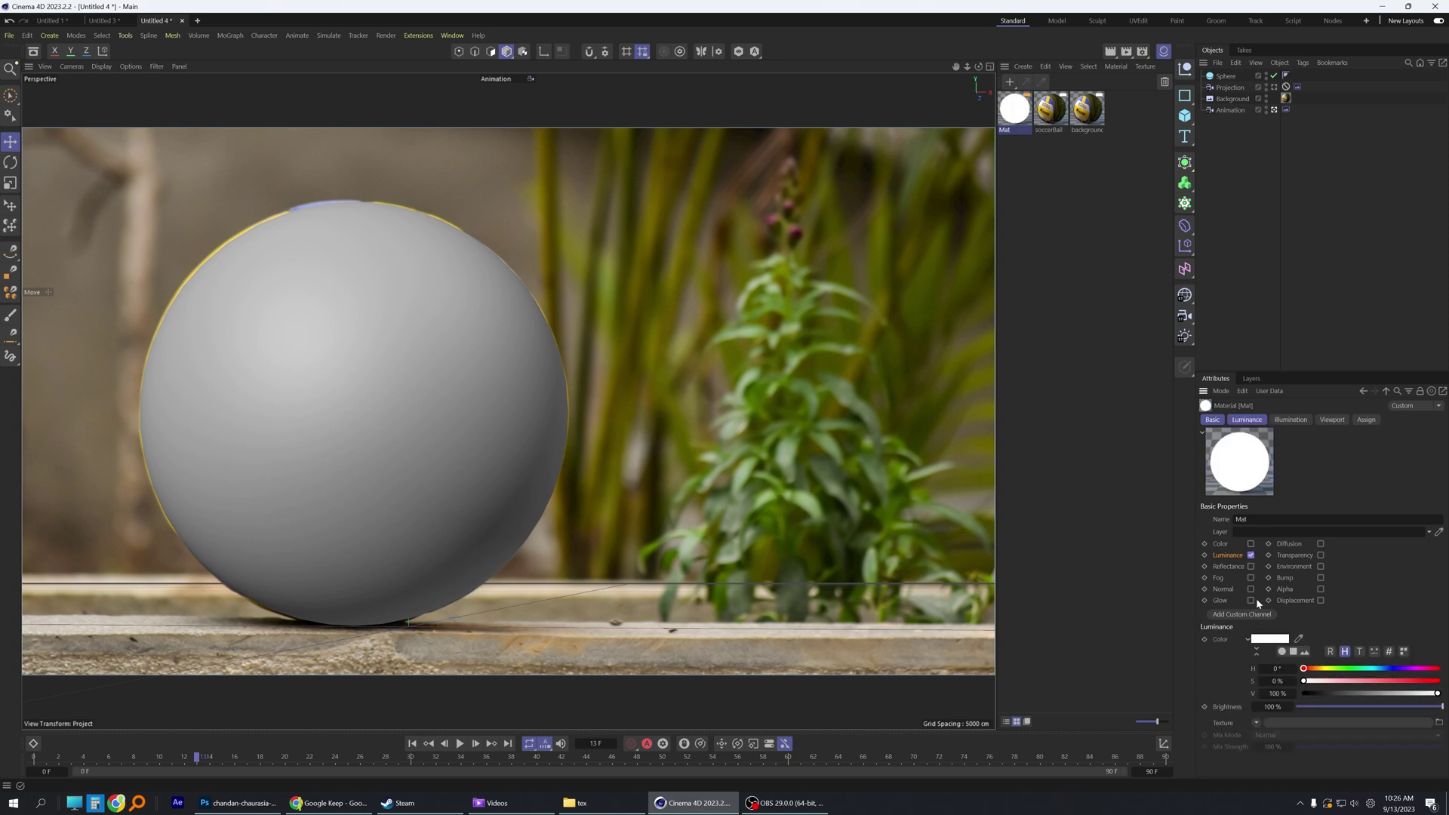
click(1320, 589)
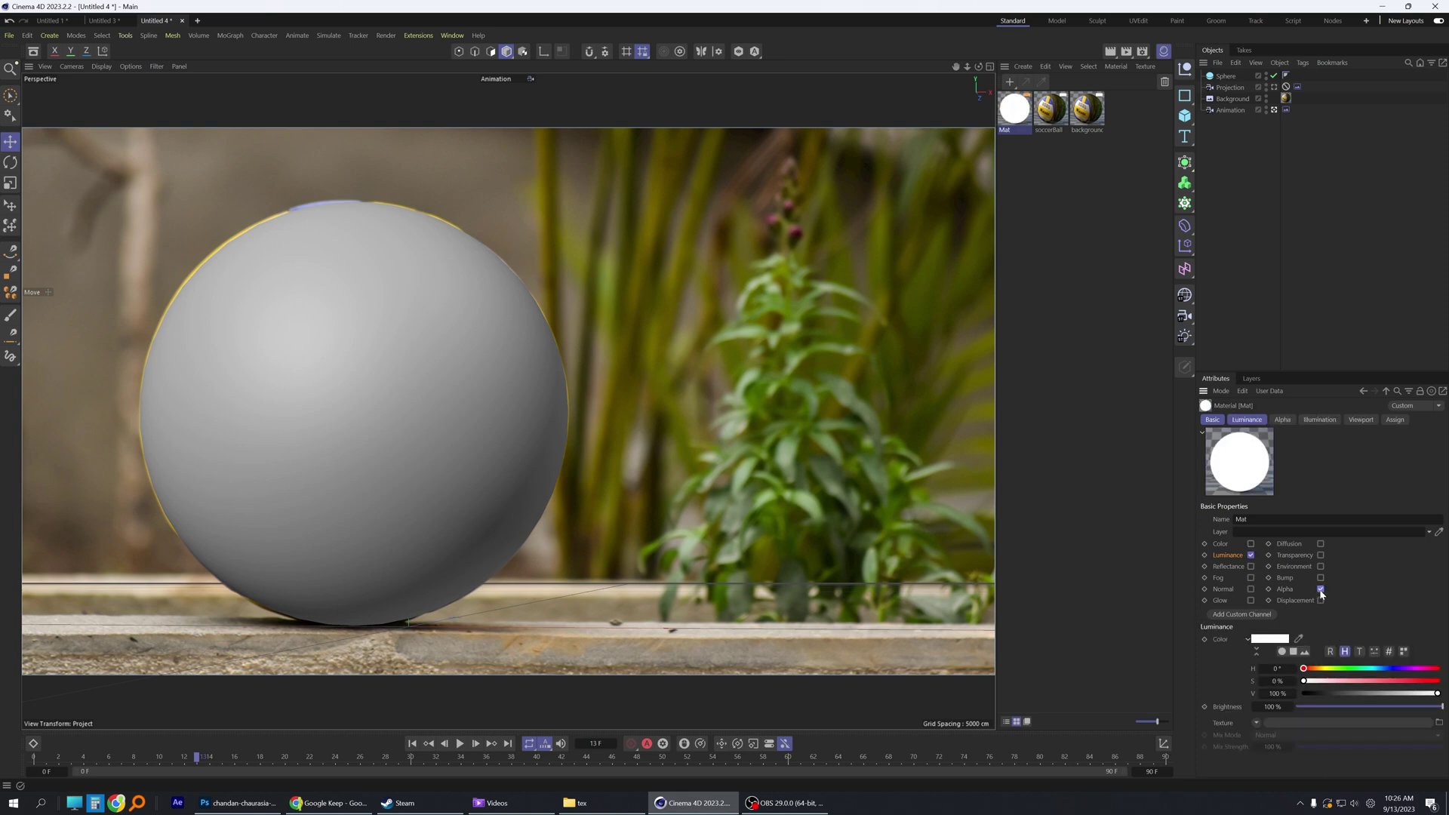
Step: Load the SoccerBall_BallPlant image from the tex folder as the material's Luminance texture
click(1247, 420)
click(1439, 602)
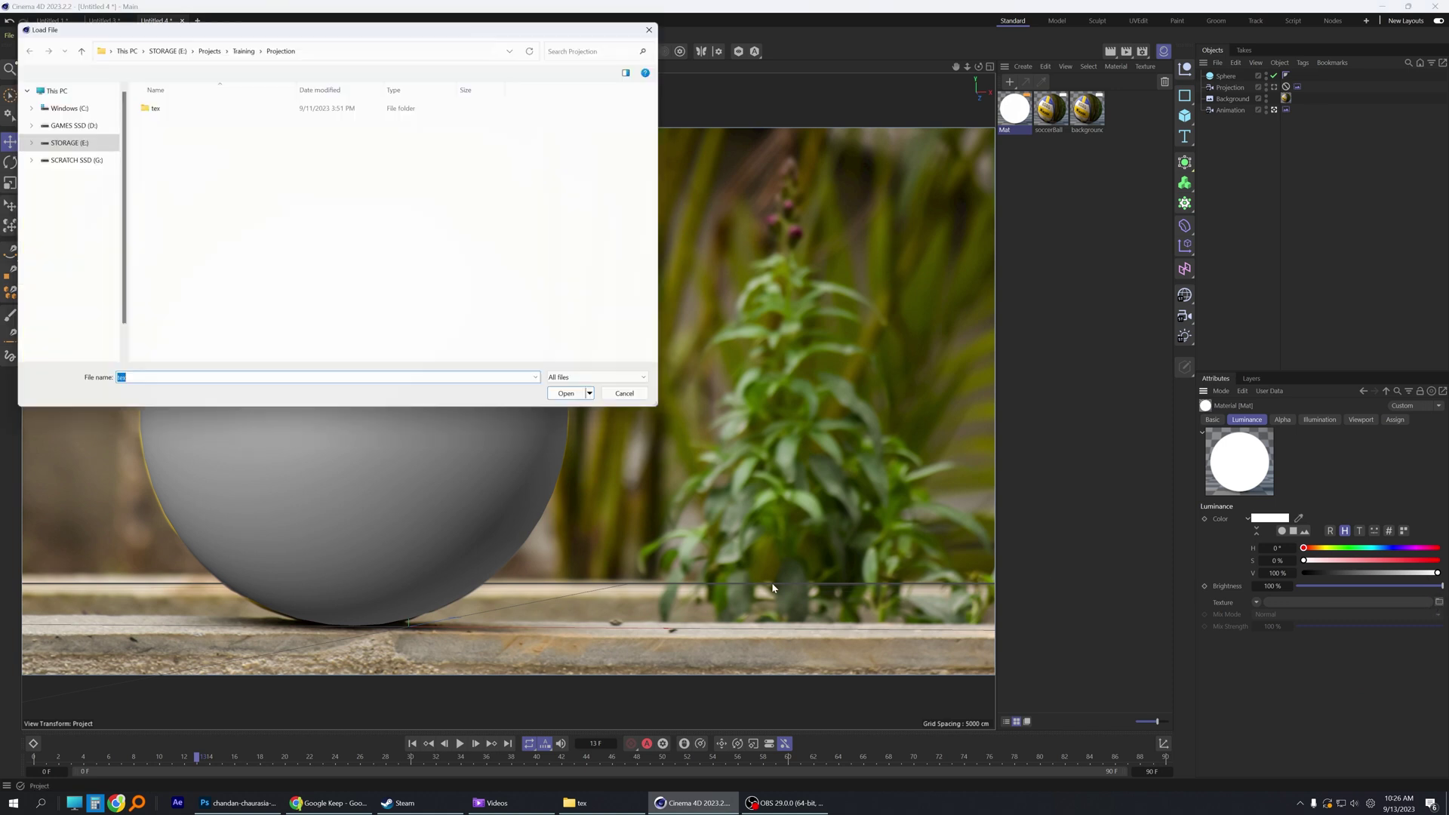
double_click(158, 105)
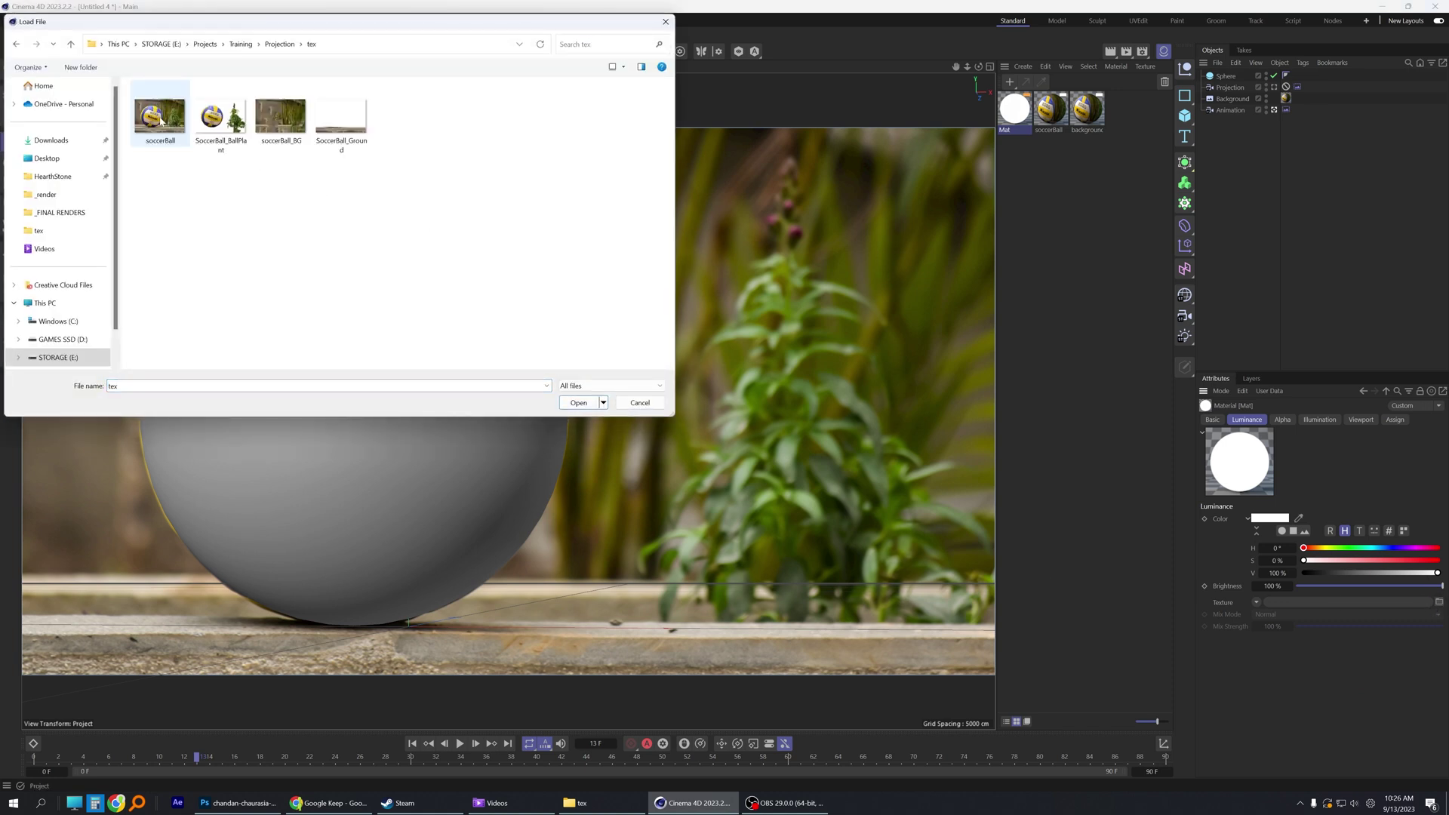
click(218, 141)
double_click(217, 141)
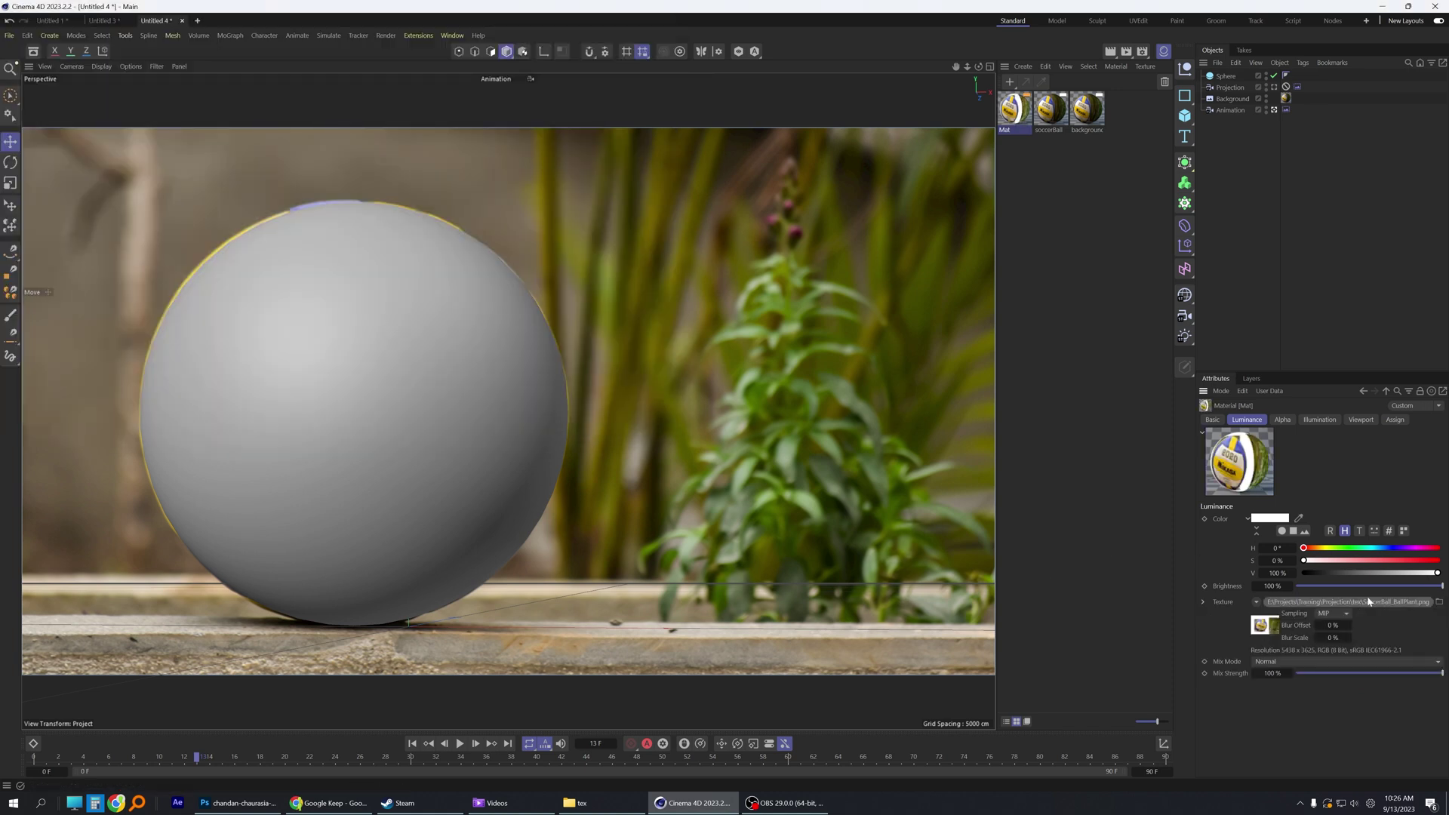
Step: Load the same SoccerBall_BallPlant image from the tex folder as the material's Alpha texture
click(1282, 420)
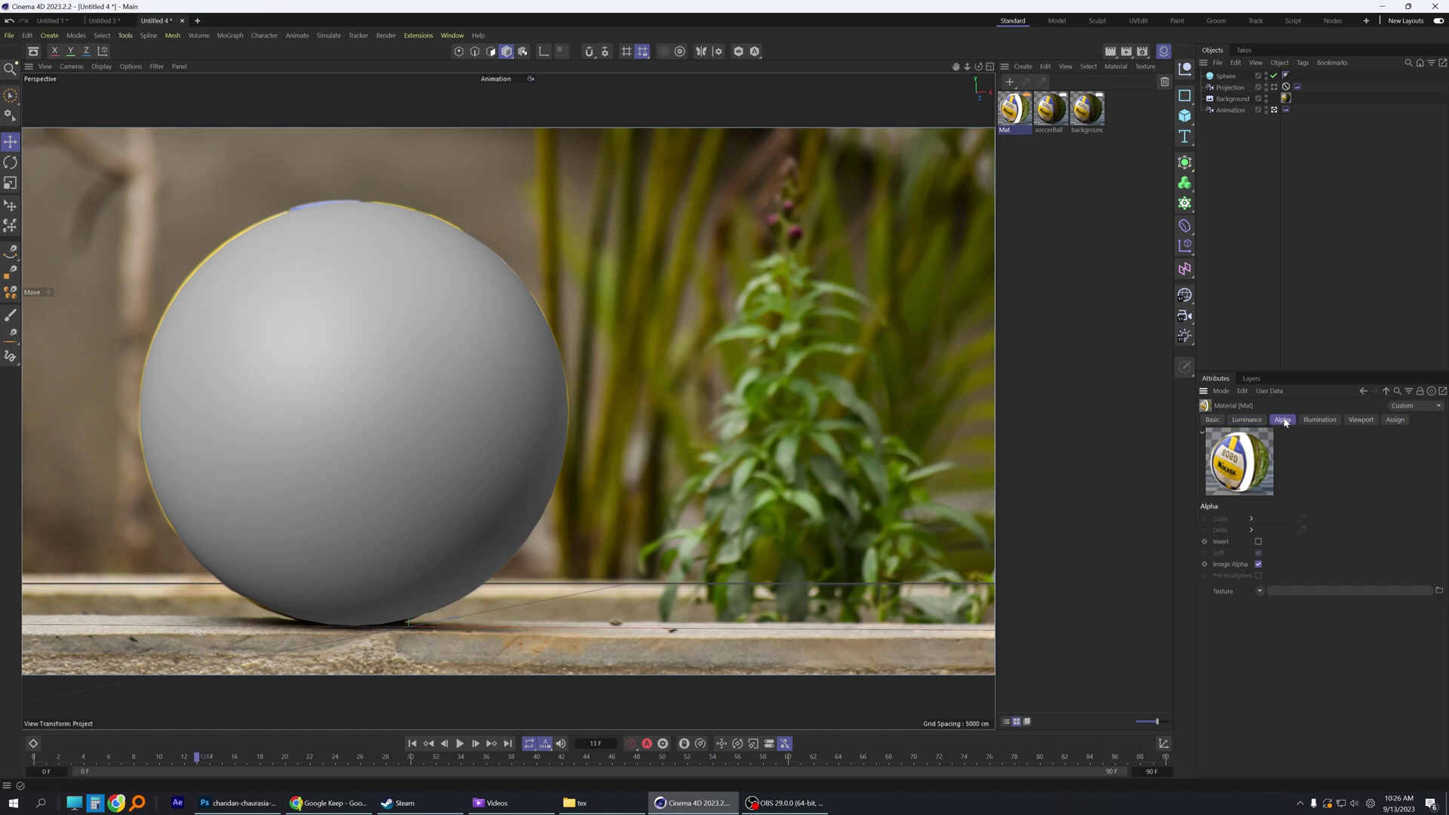
click(1440, 591)
double_click(148, 103)
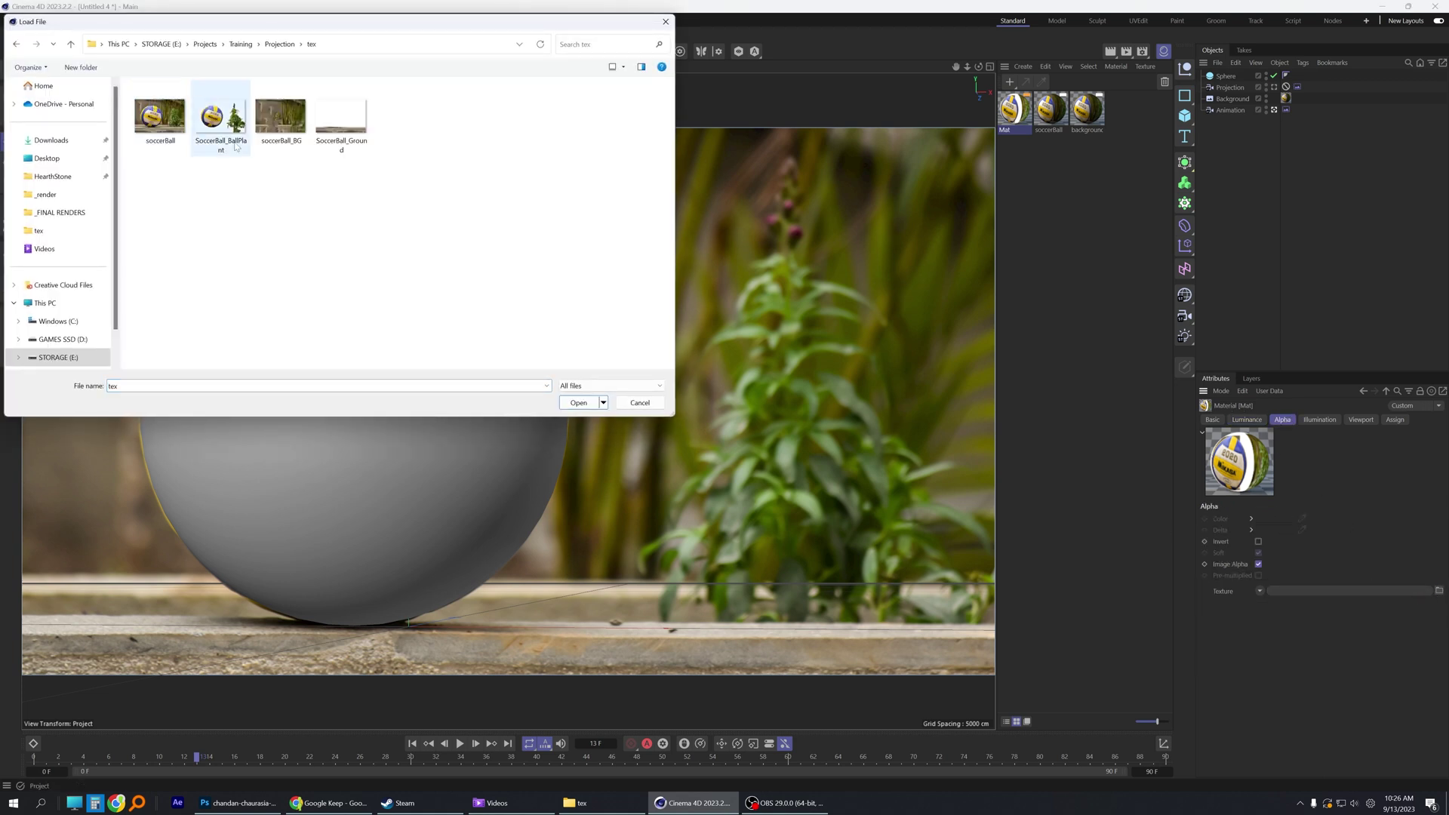
click(218, 129)
double_click(217, 128)
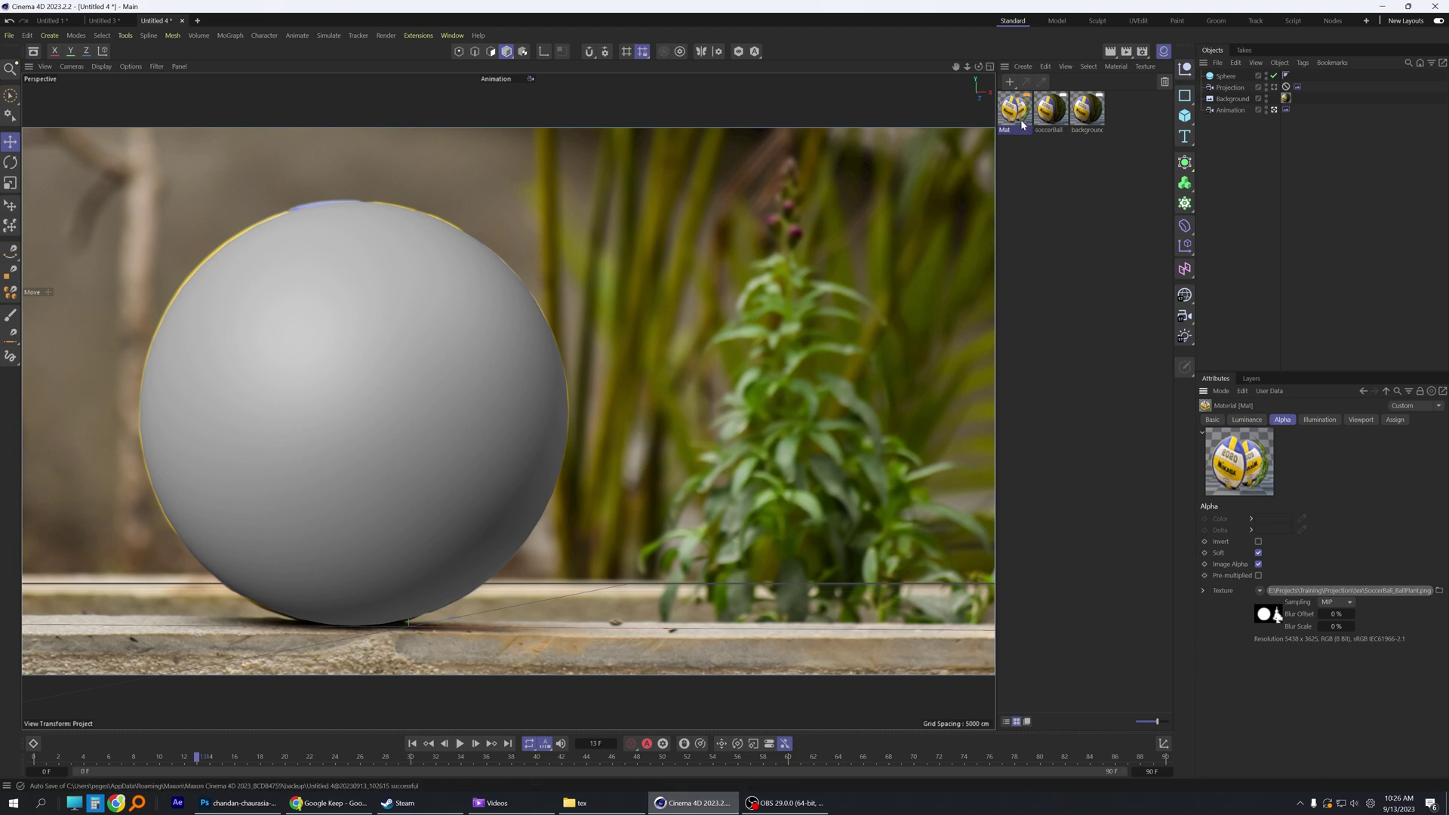
Step: Apply the material to the sphere and set its tag to Camera Mapping with the Projection camera as source
drag(1021, 126, 1235, 81)
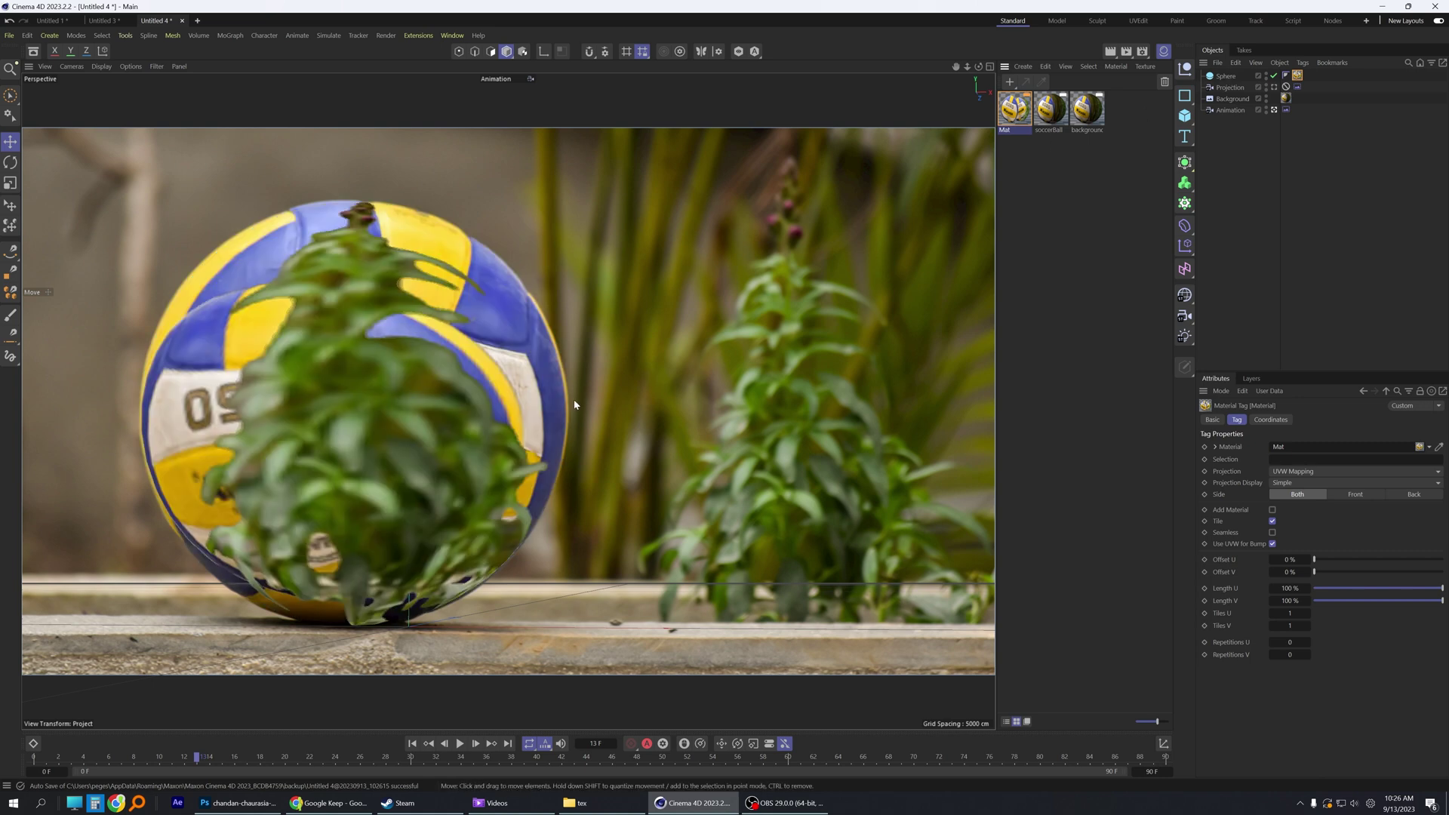
click(1228, 78)
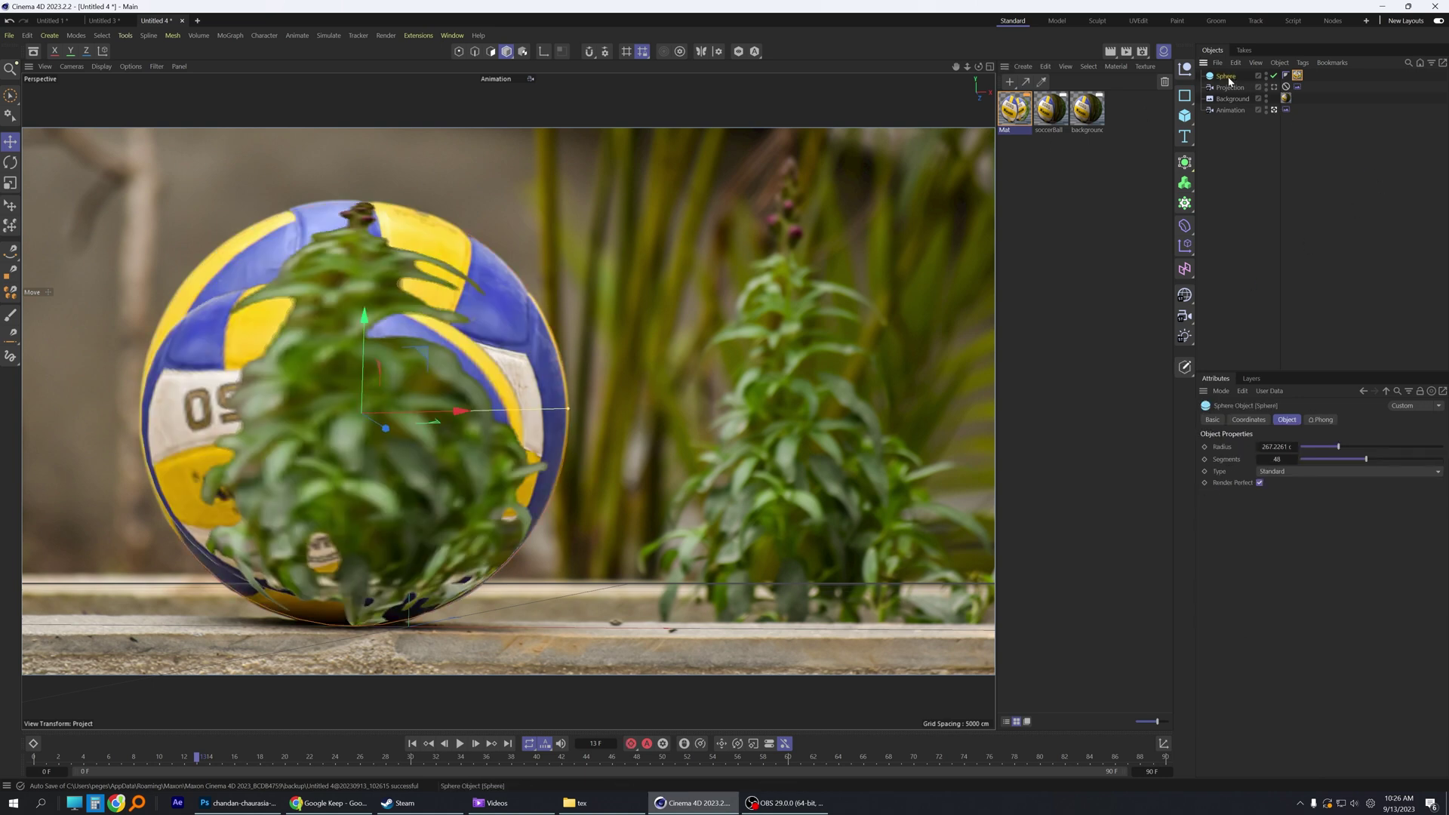
click(1297, 76)
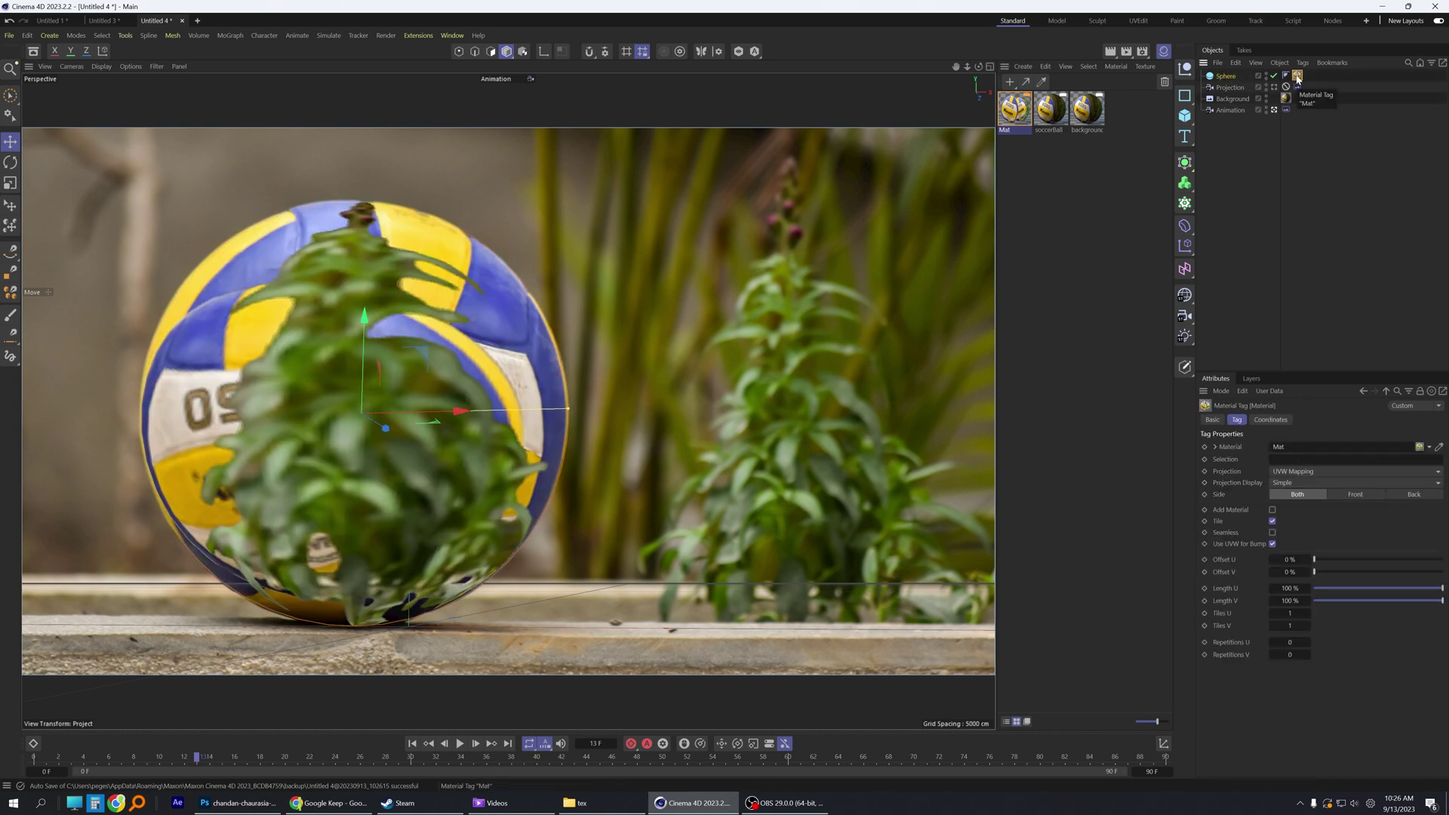
click(1317, 470)
click(1322, 589)
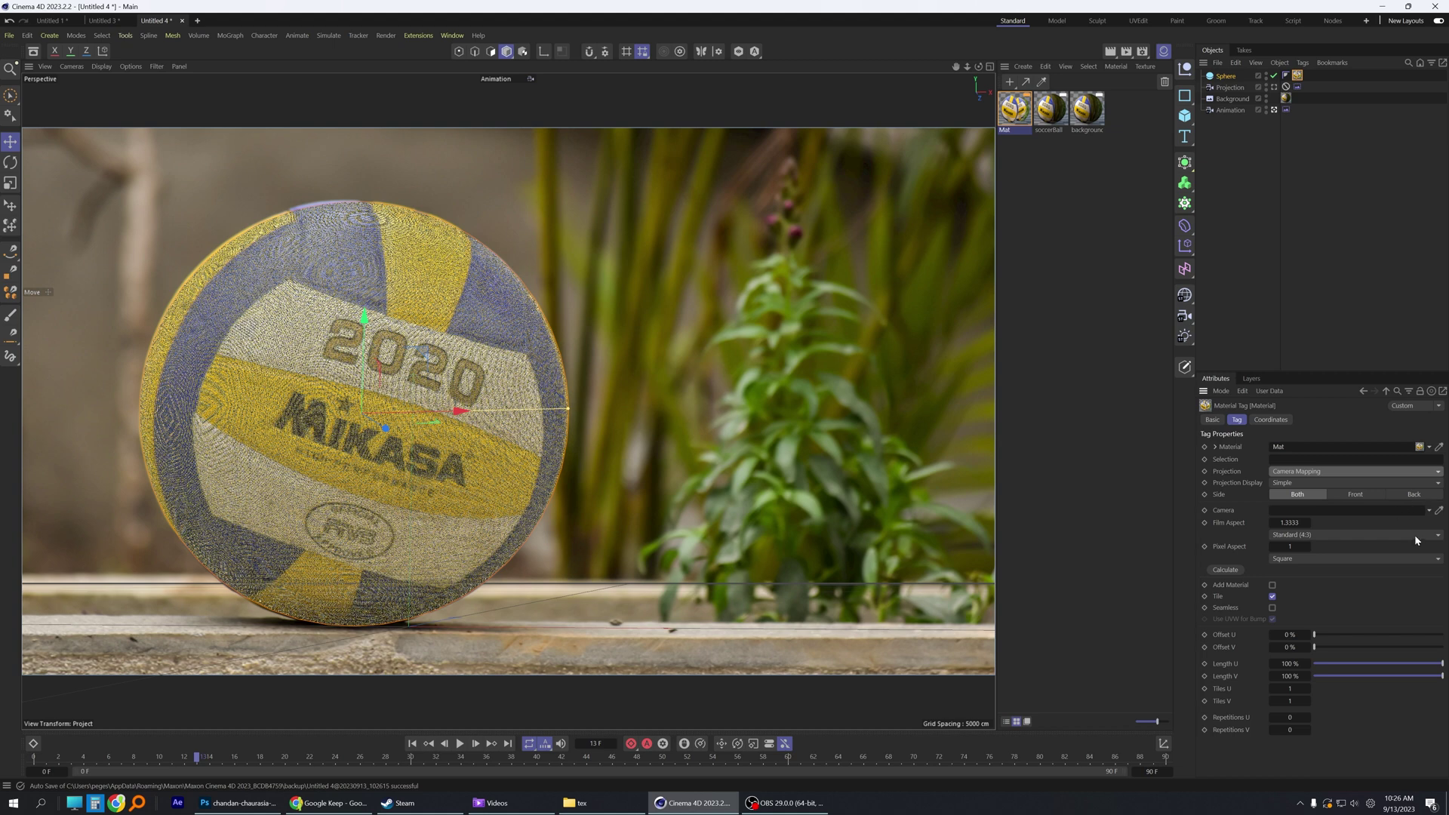
click(1439, 511)
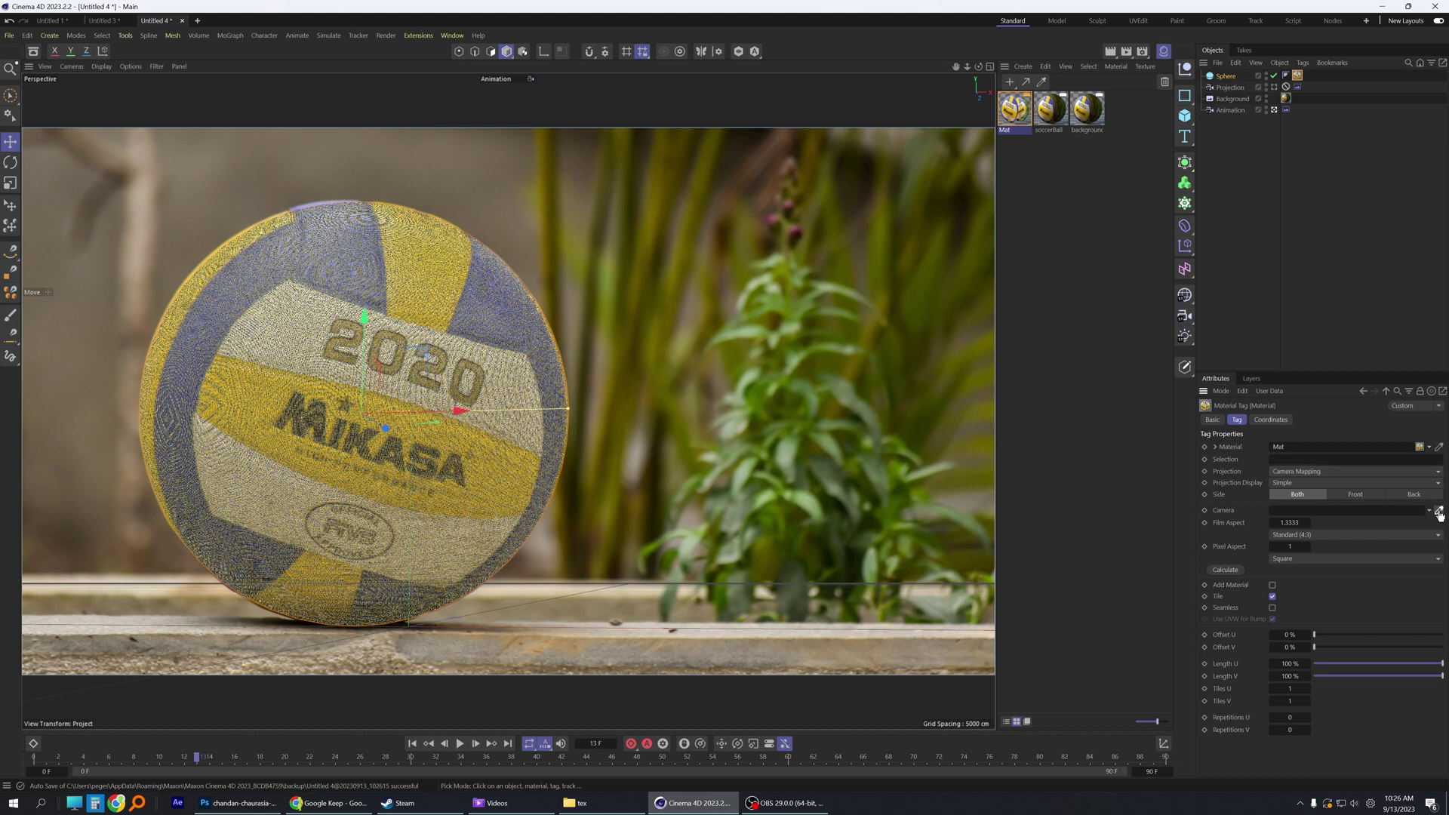
click(1231, 88)
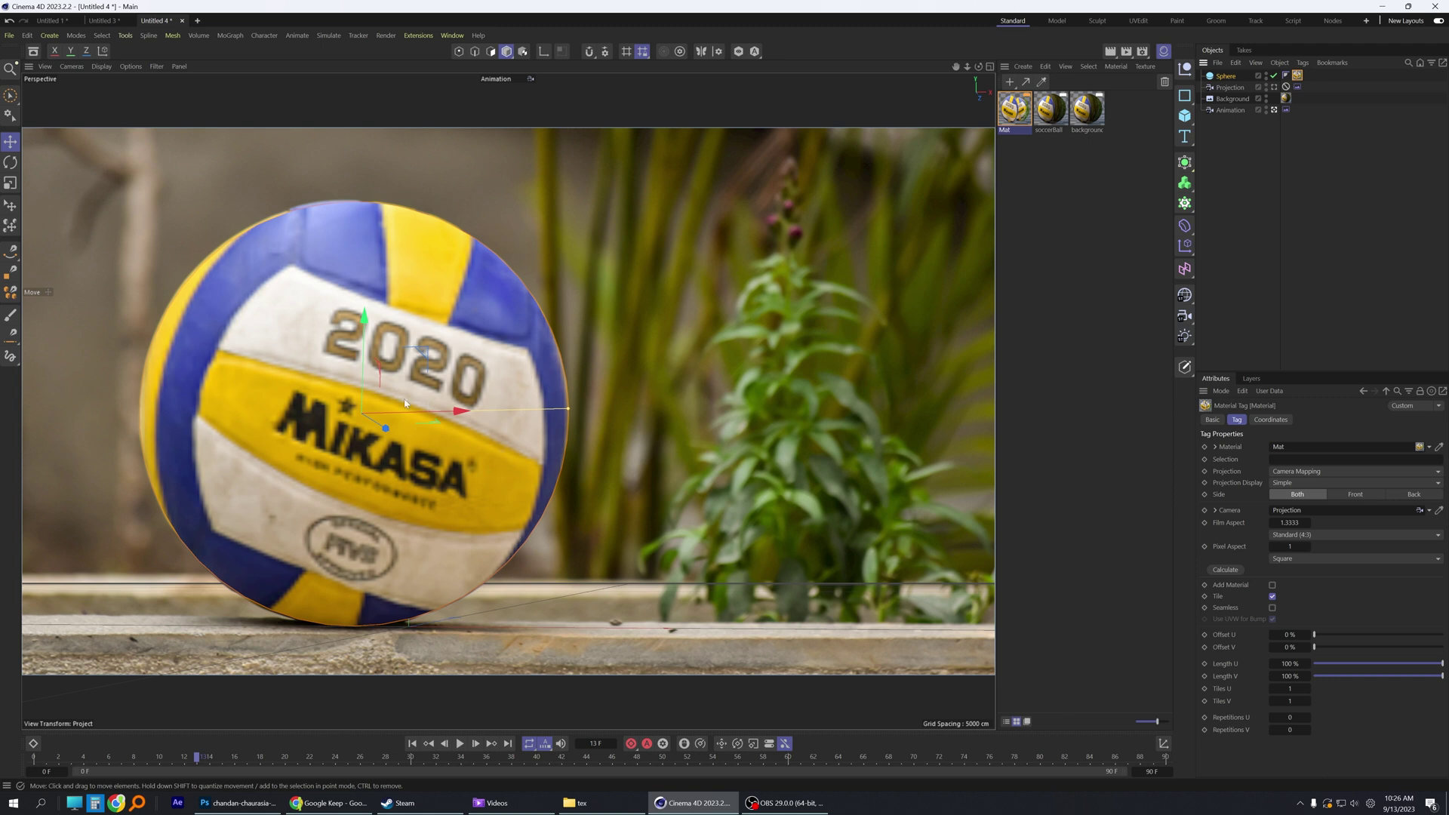
Step: Set the ball material's viewport texture preview size to No Scaling
click(1016, 110)
click(1362, 421)
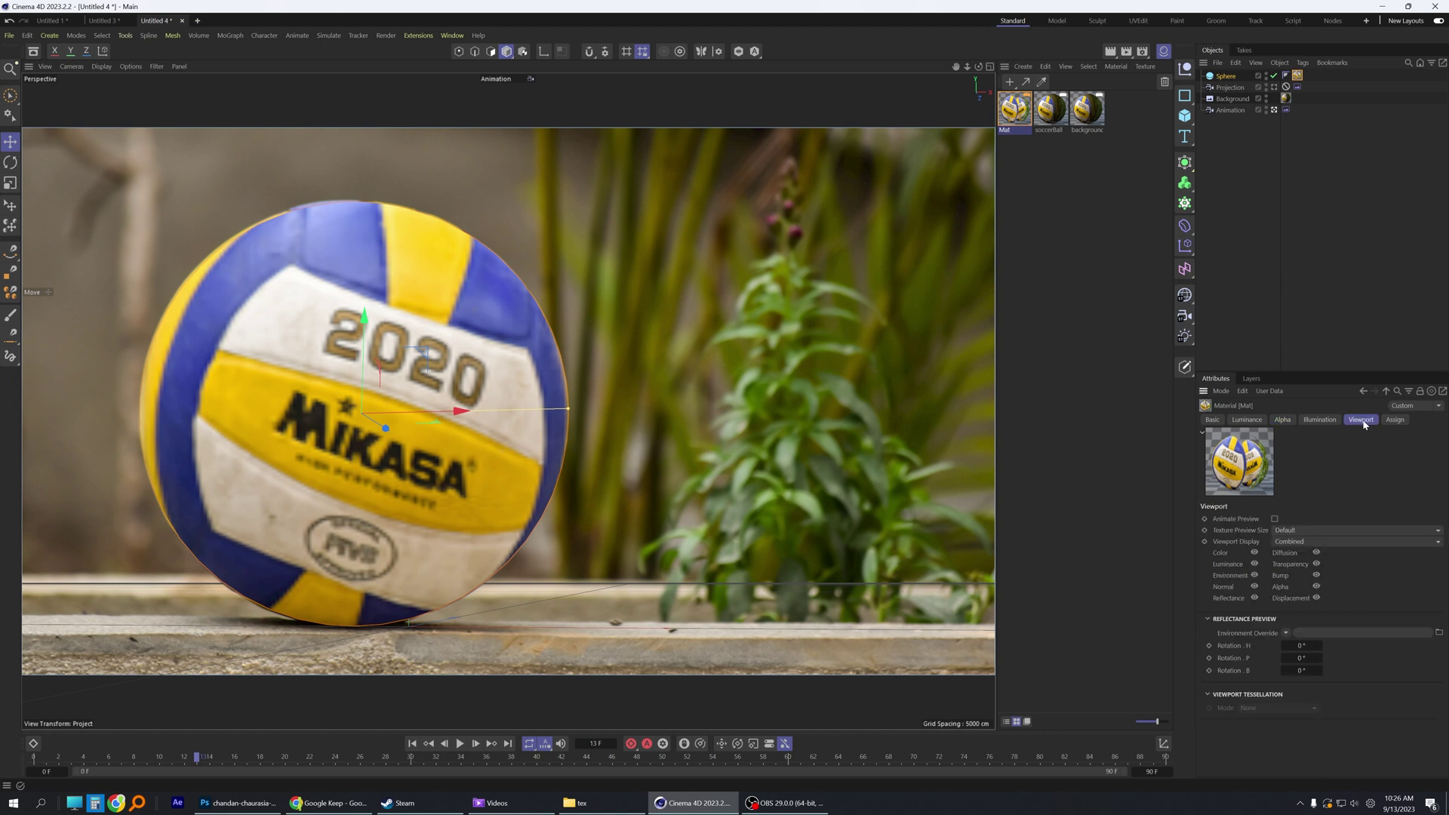
click(1310, 531)
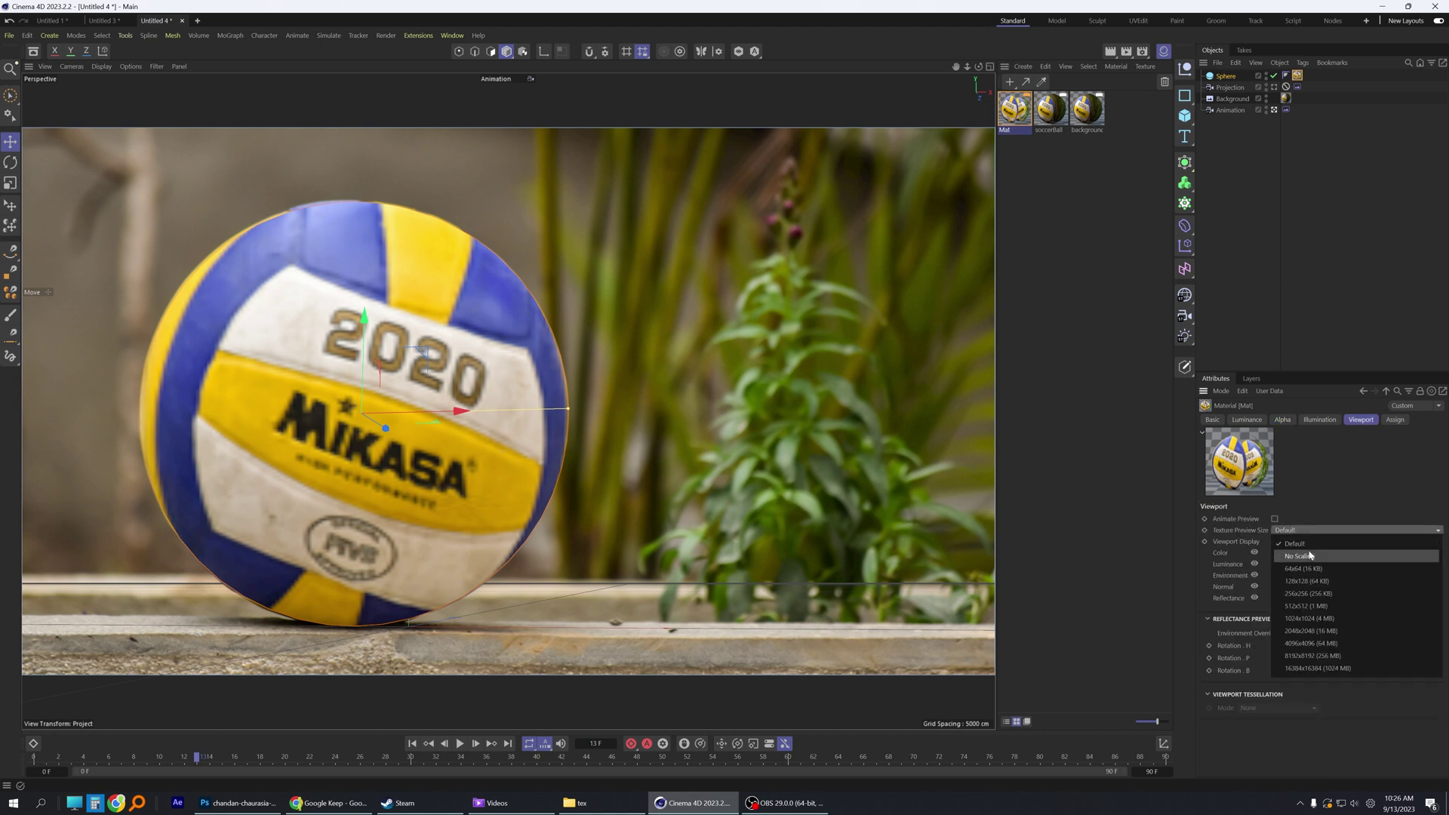
click(1311, 558)
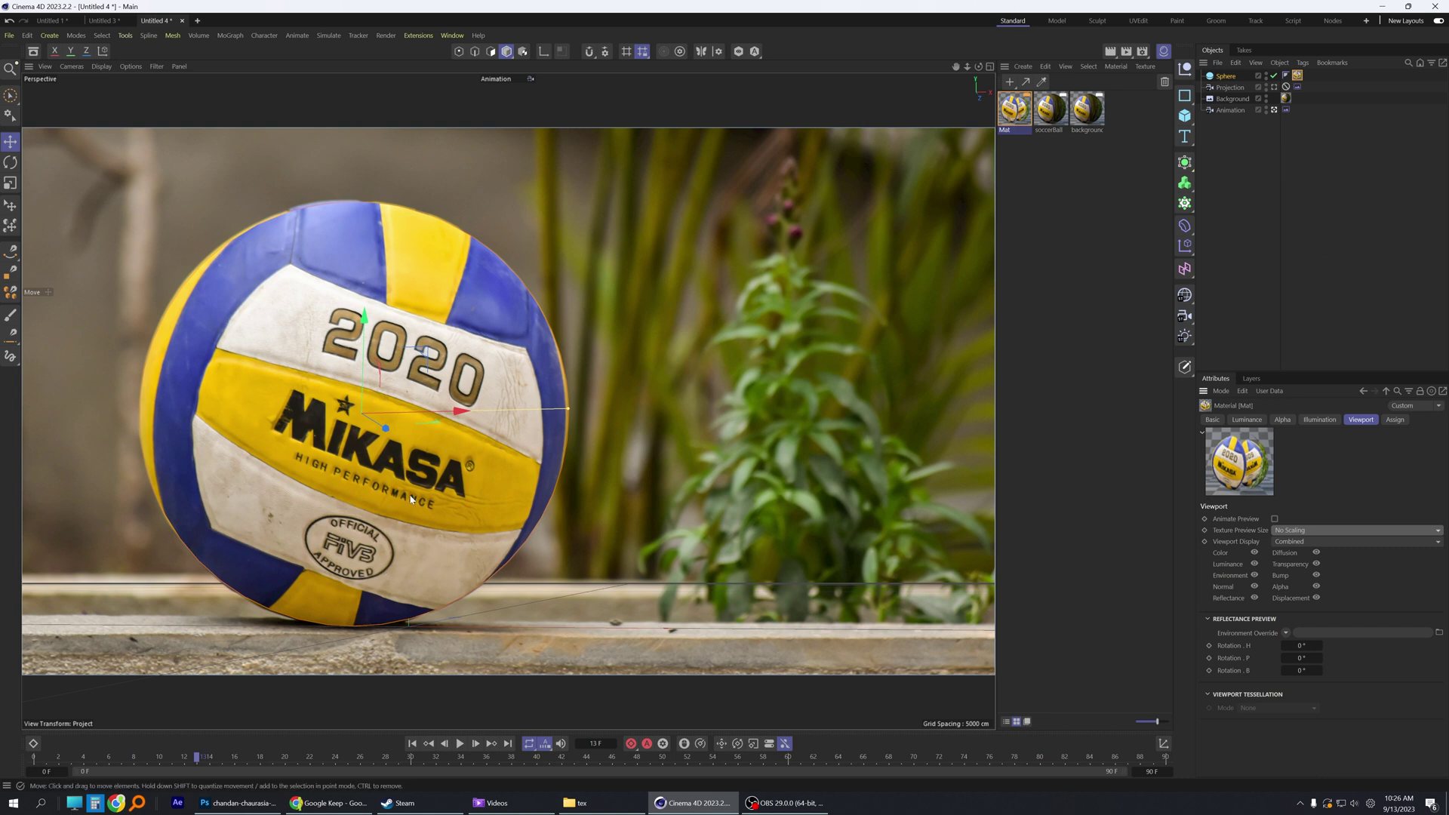
Step: Look up the film aspect in the Projection camera's calibrator and set the sphere's material tag film aspect to 1.5001
click(1231, 88)
click(1298, 87)
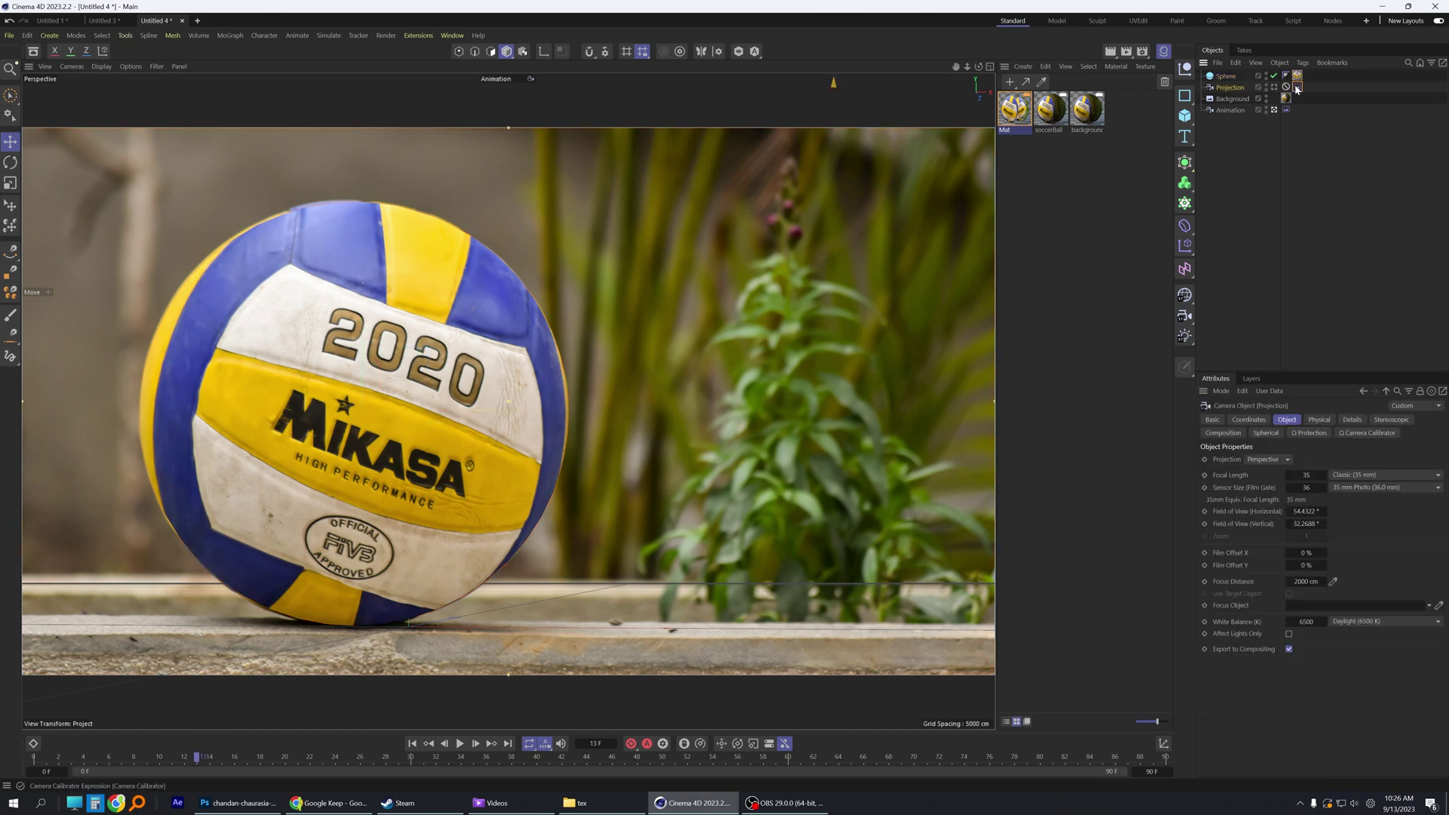
click(1241, 420)
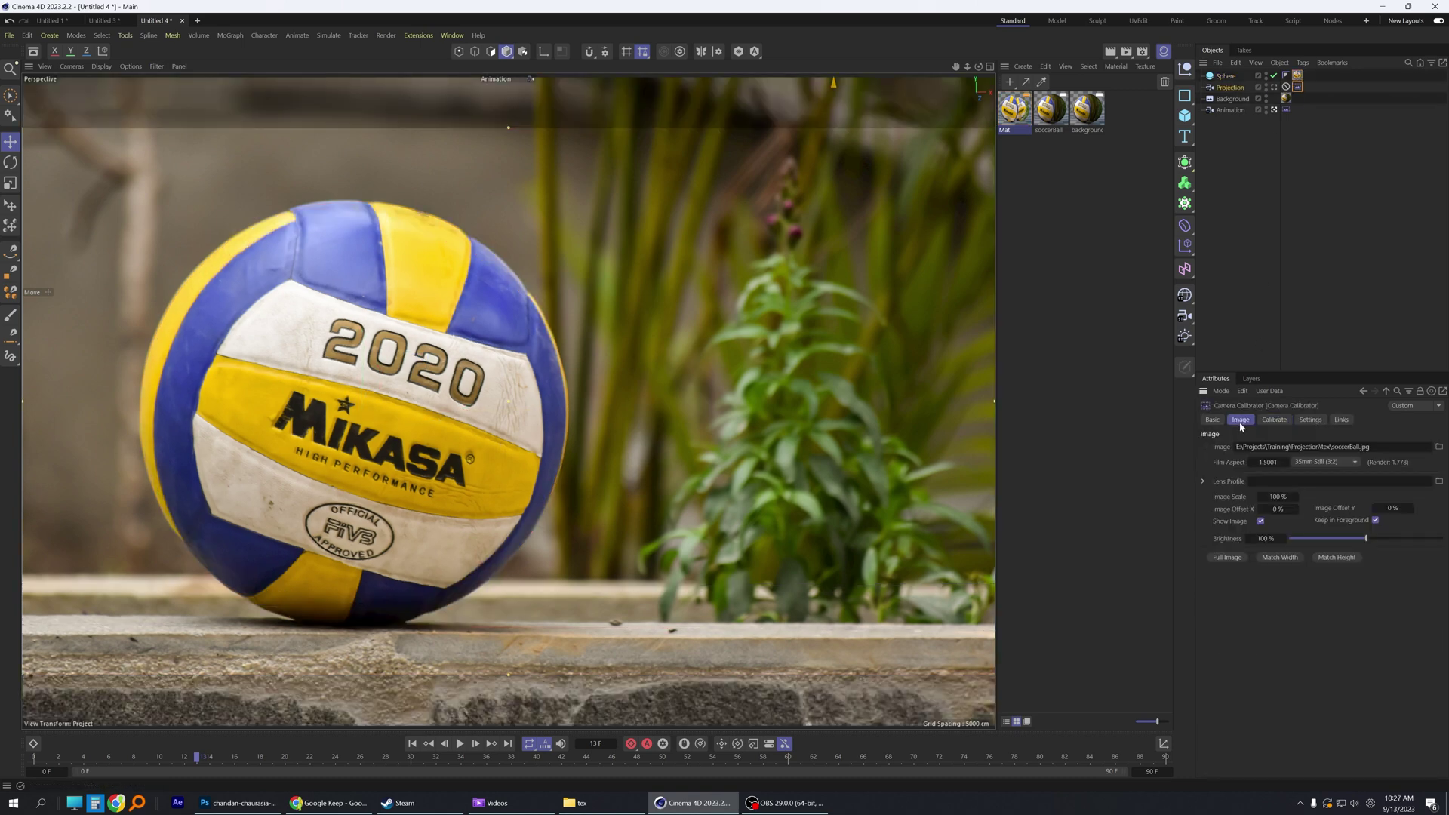
click(1268, 462)
click(1298, 77)
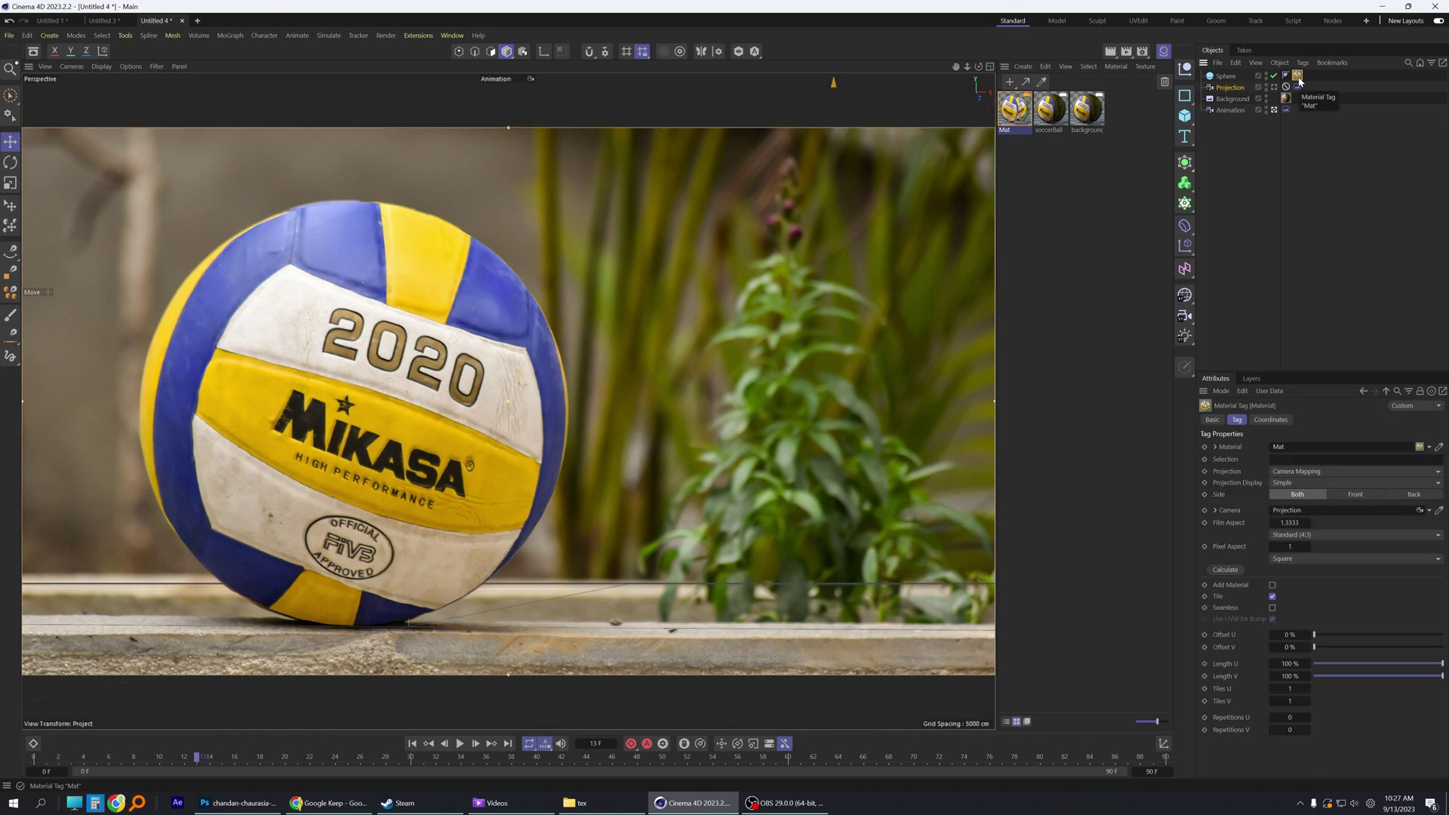
click(1289, 522)
text(1.5001)
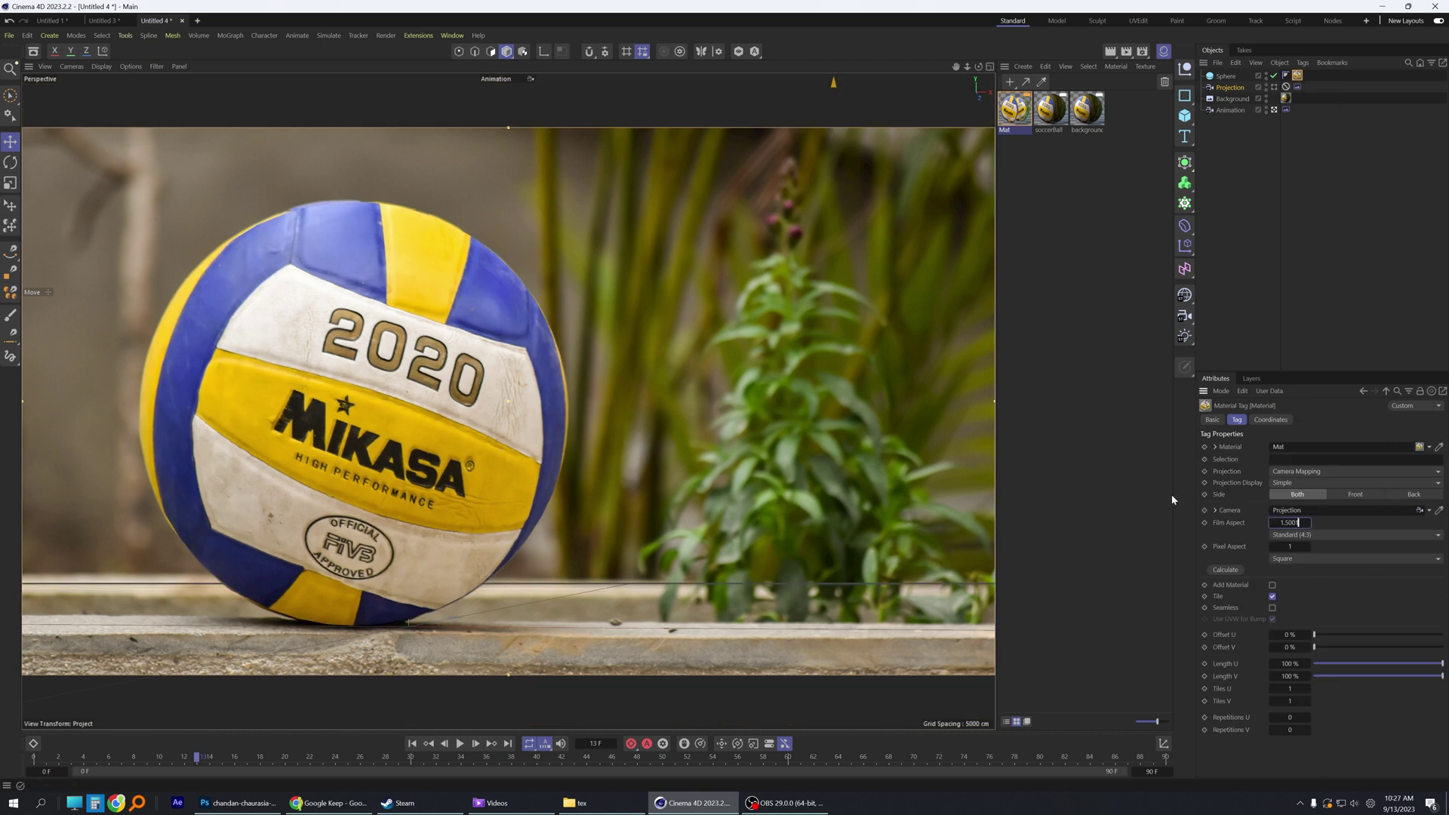
key(Return)
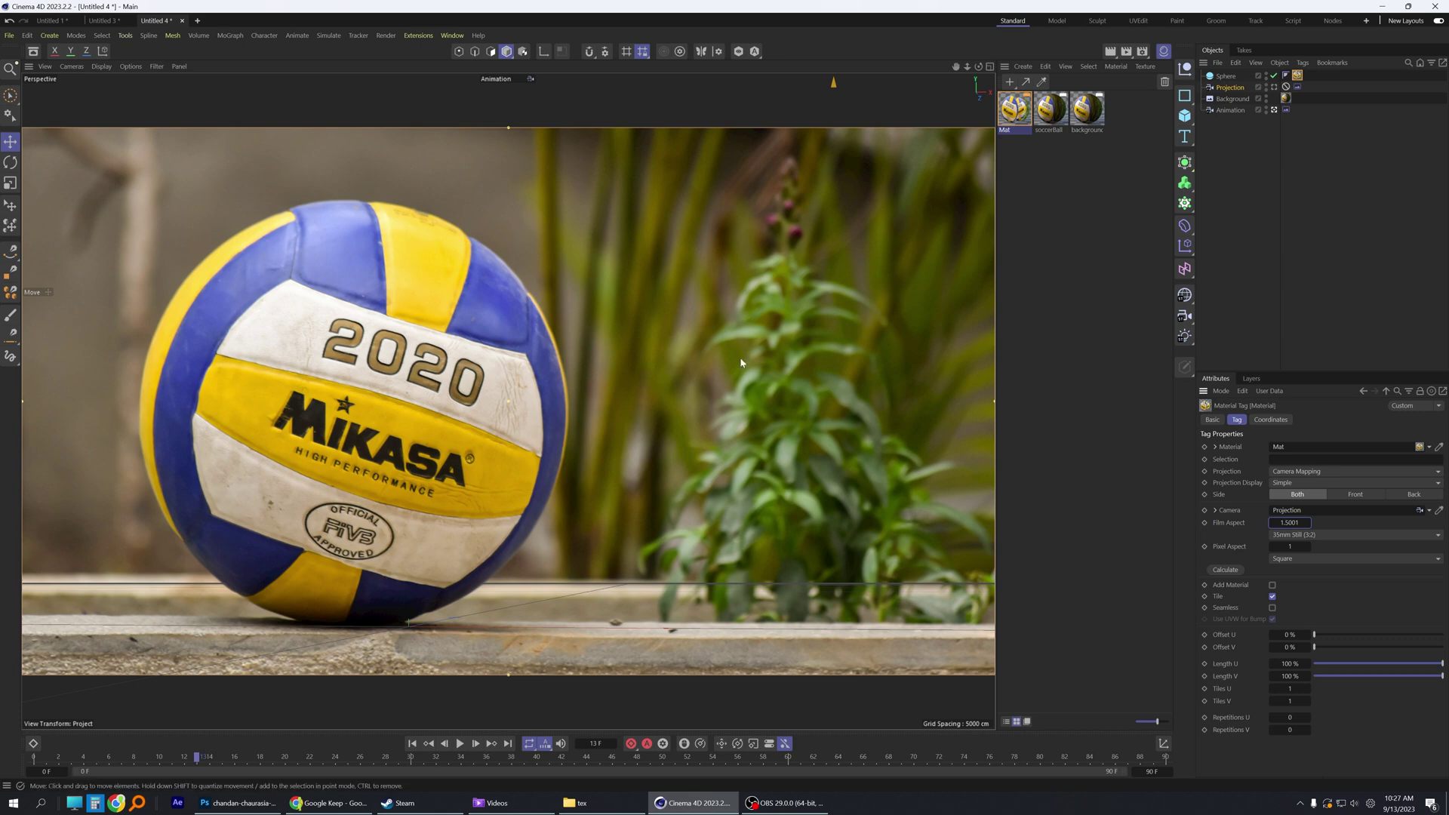
Step: Orbit the Animation camera to check the projected ball, try shifting the sphere slightly, and undo the change
click(1232, 111)
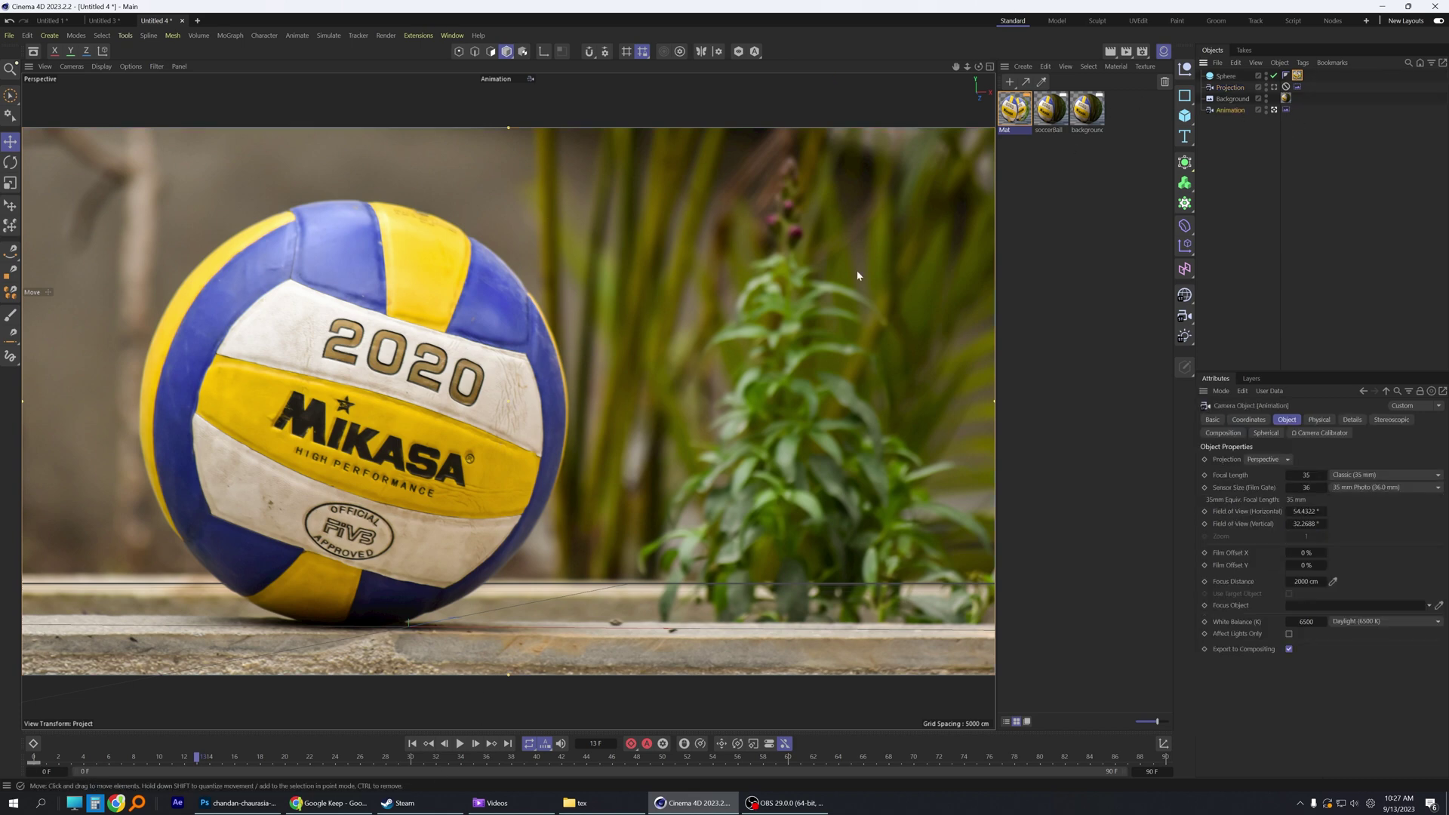
drag(513, 475, 456, 477)
click(614, 464)
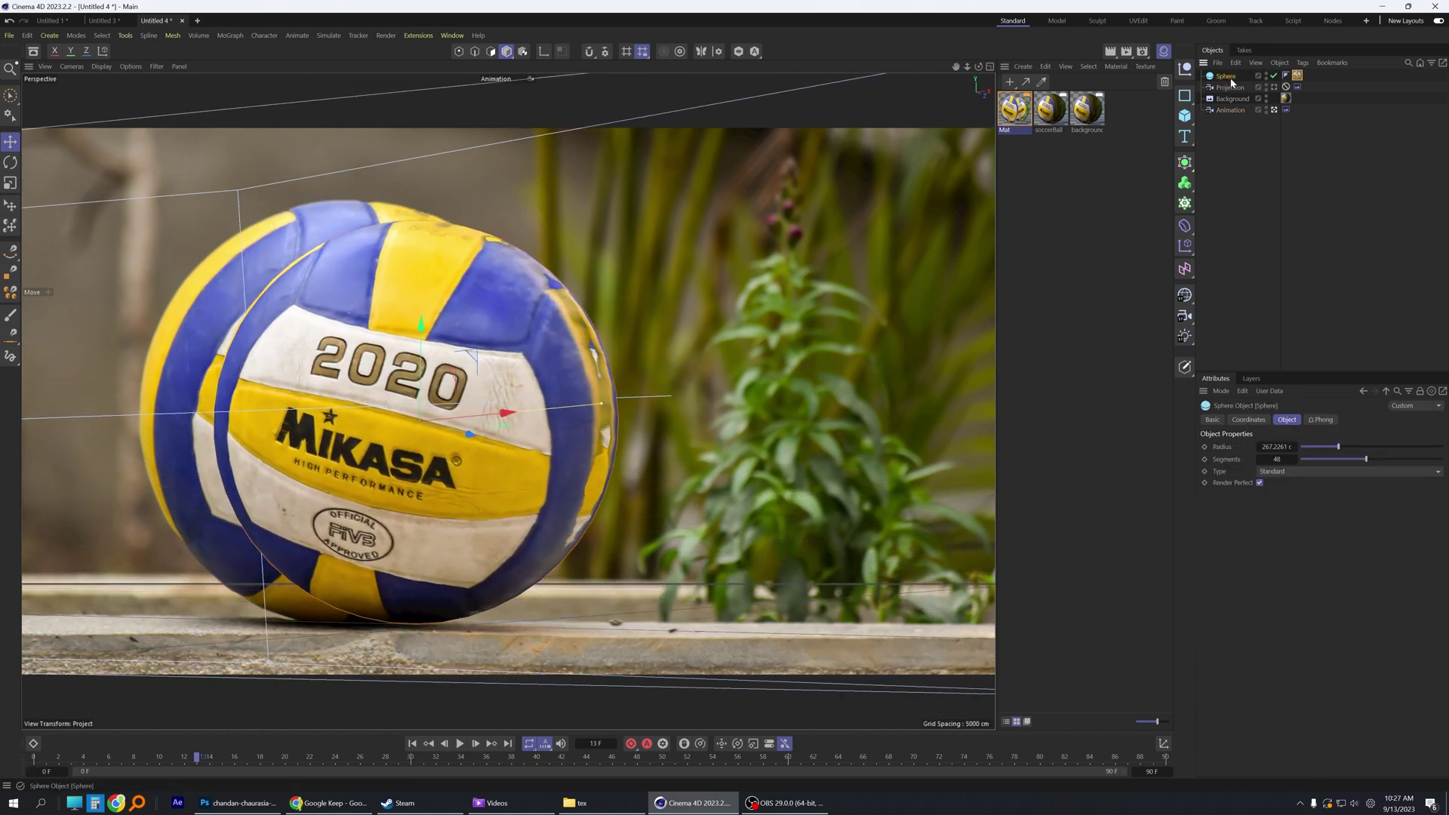
drag(518, 412, 491, 420)
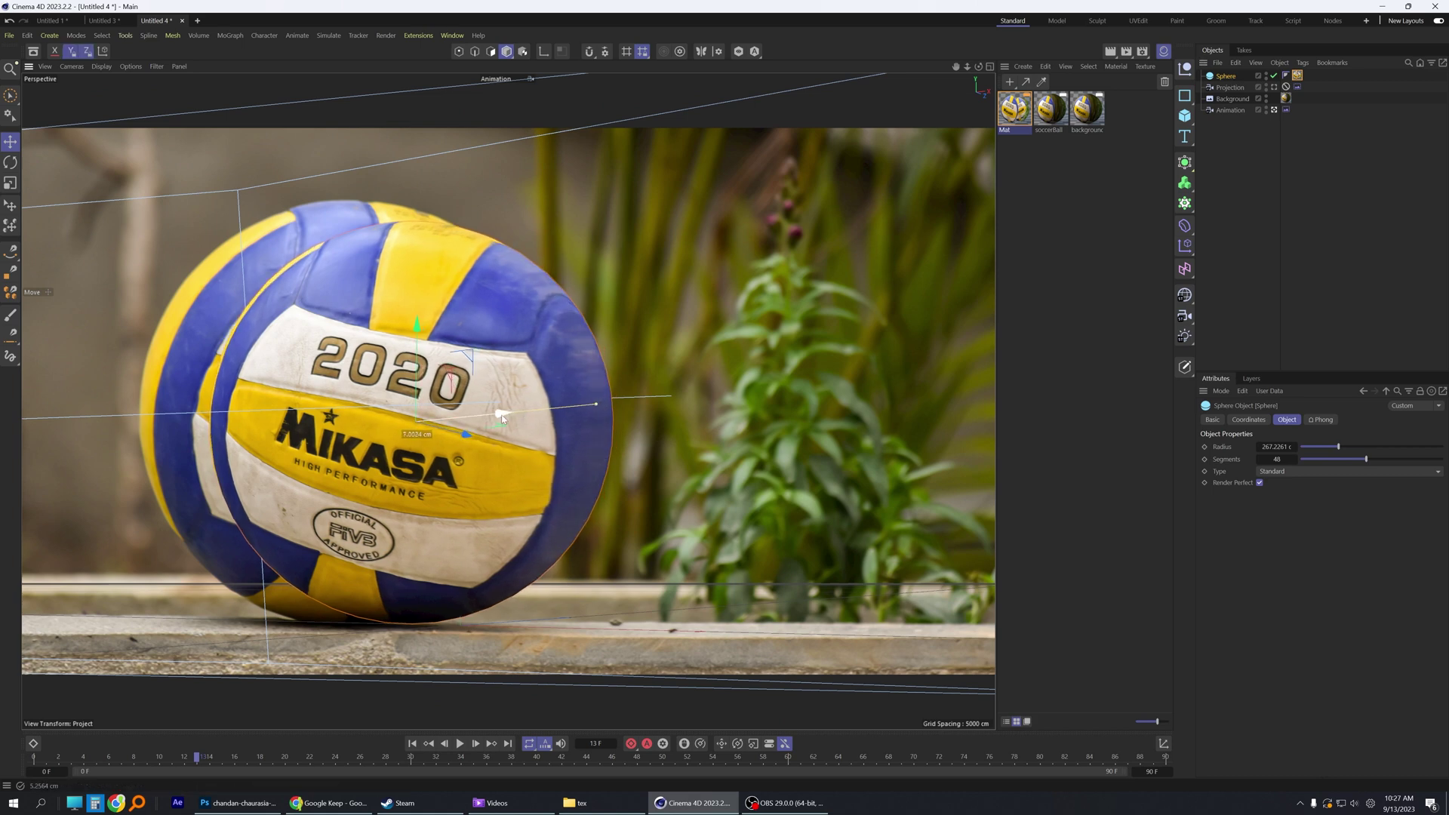
mouse_move(428, 485)
alt+mouse_down()
mouse_move(553, 501)
mouse_move(468, 493)
mouse_move(419, 464)
alt+mouse_up()
key(ctrl+shift+z)
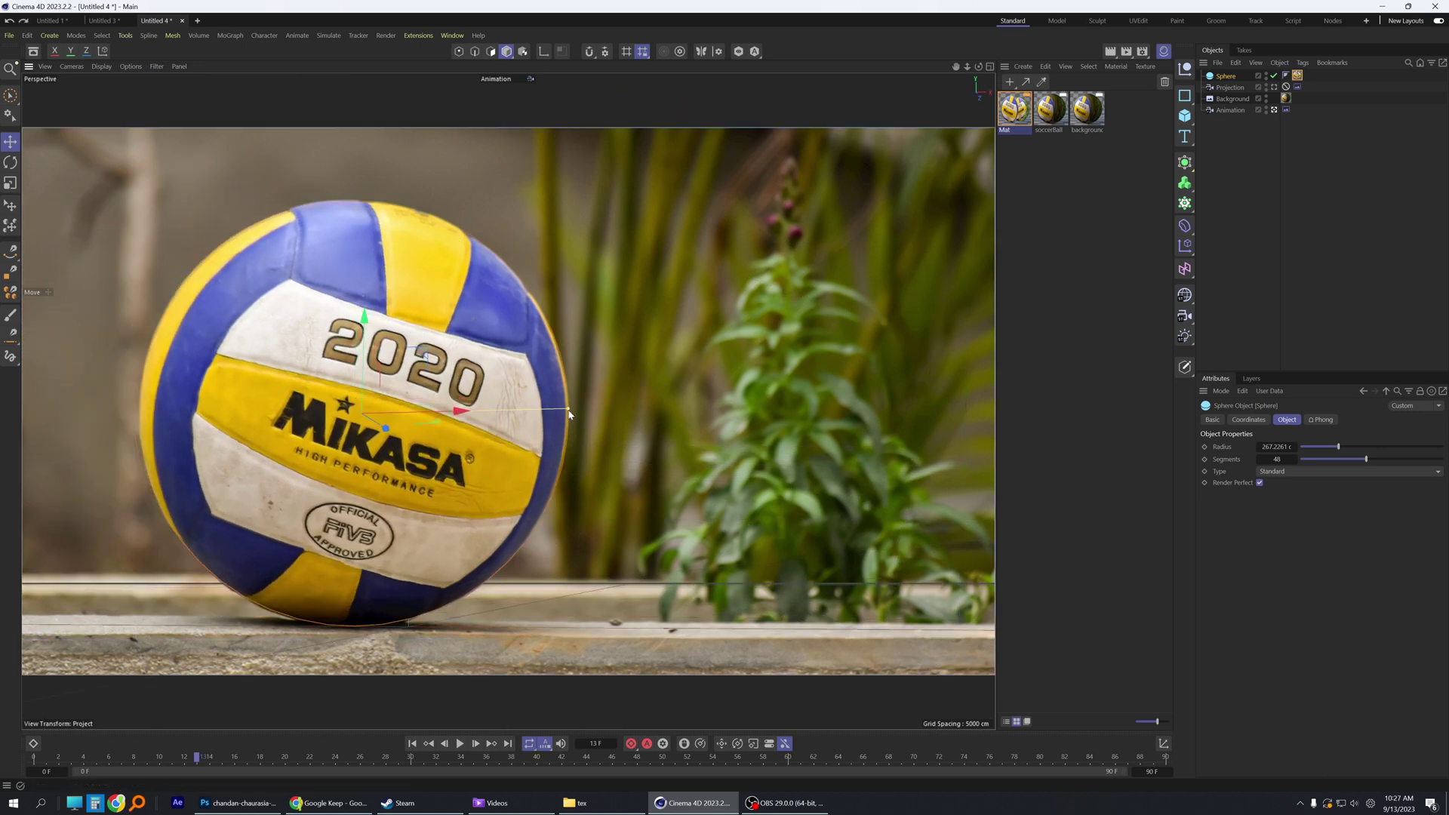
Step: Shrink the sphere's radius to about 261.5 cm, check the projection from another angle, and go to frame 24
drag(567, 414, 565, 414)
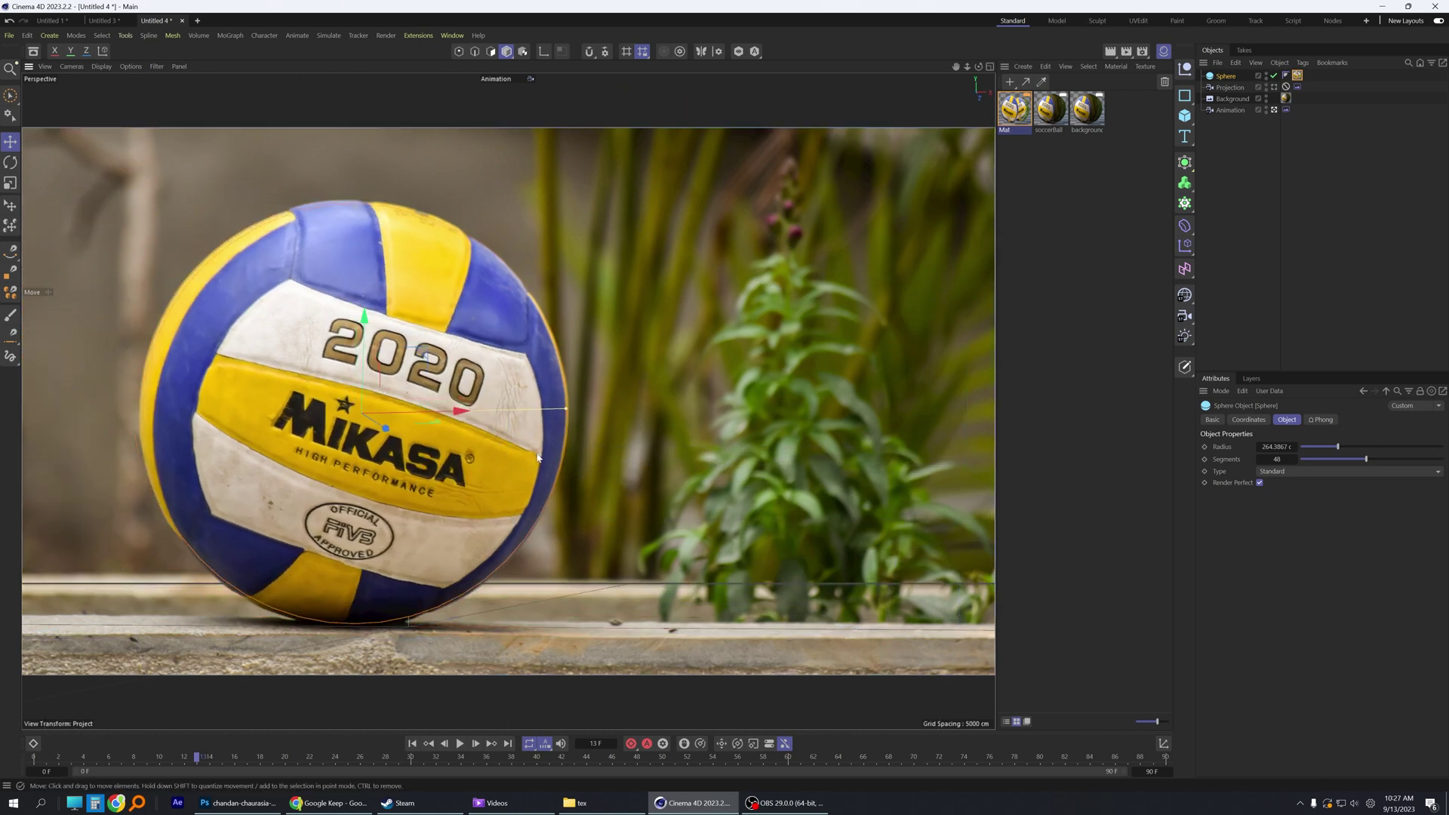
alt+drag(437, 442, 600, 398)
alt+drag(447, 452, 476, 504)
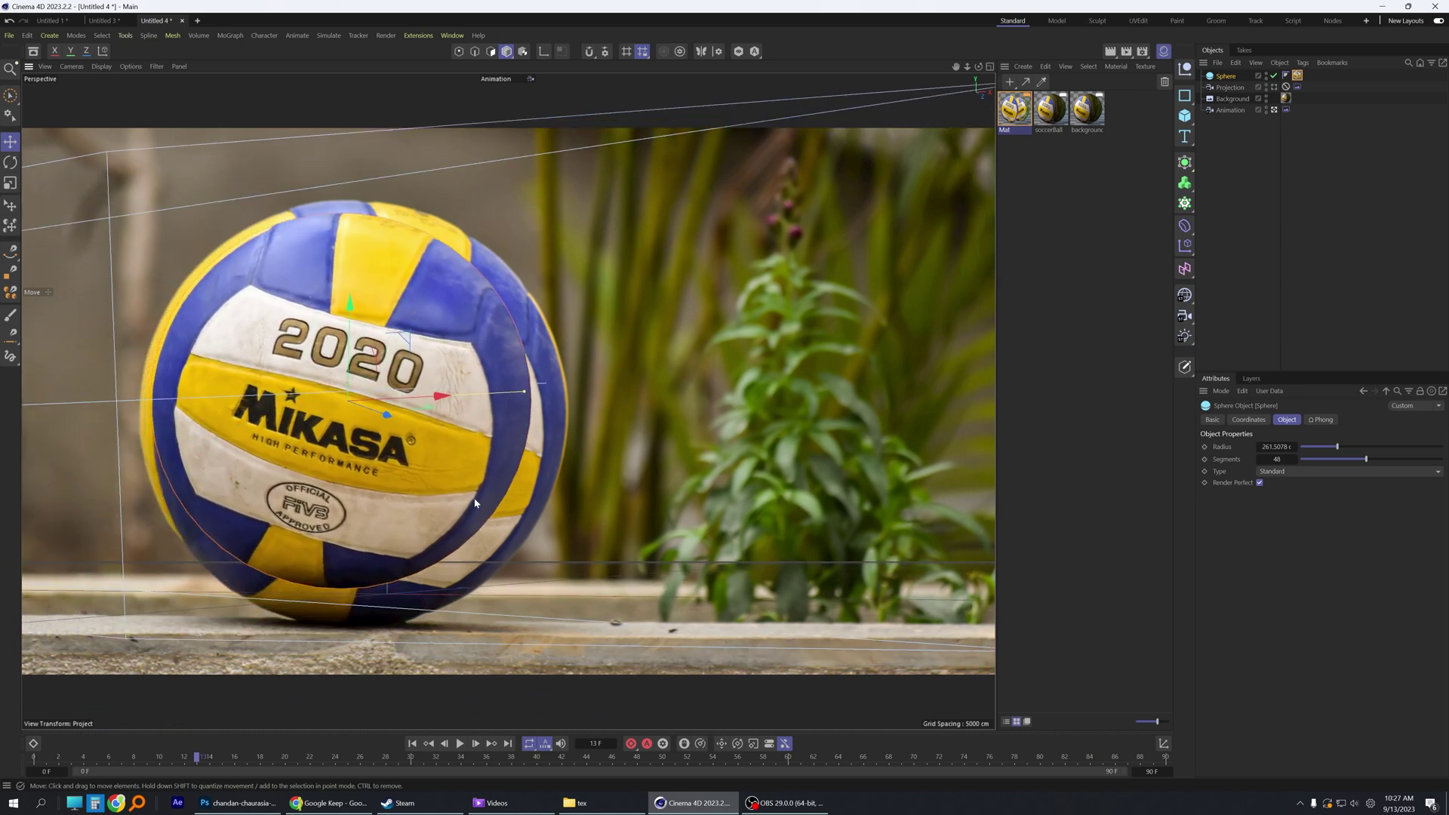
click(323, 759)
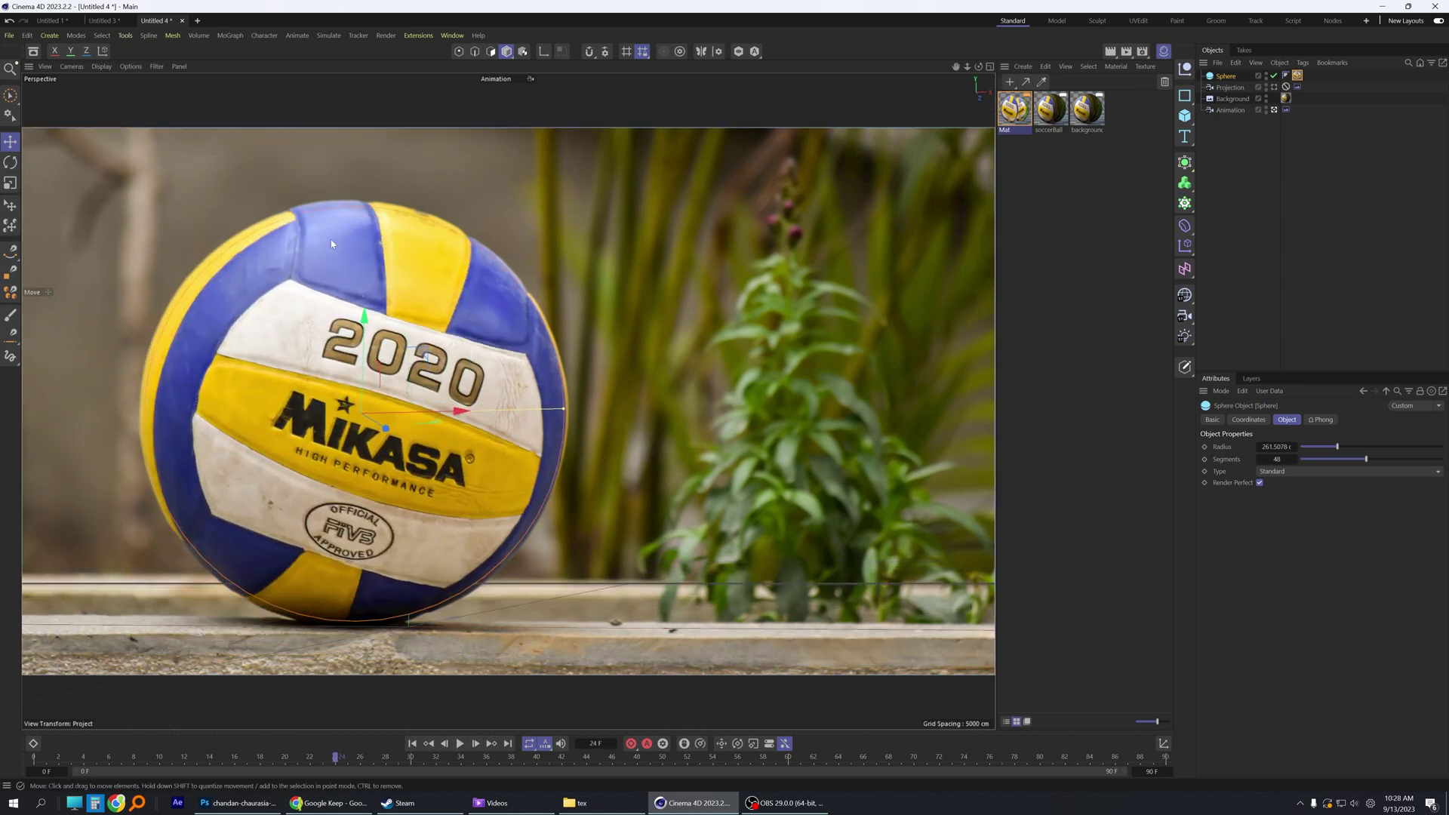
Step: Add a cube, lower it until its top meets the ledge surface, and widen its X size to about 1482 cm
click(1240, 134)
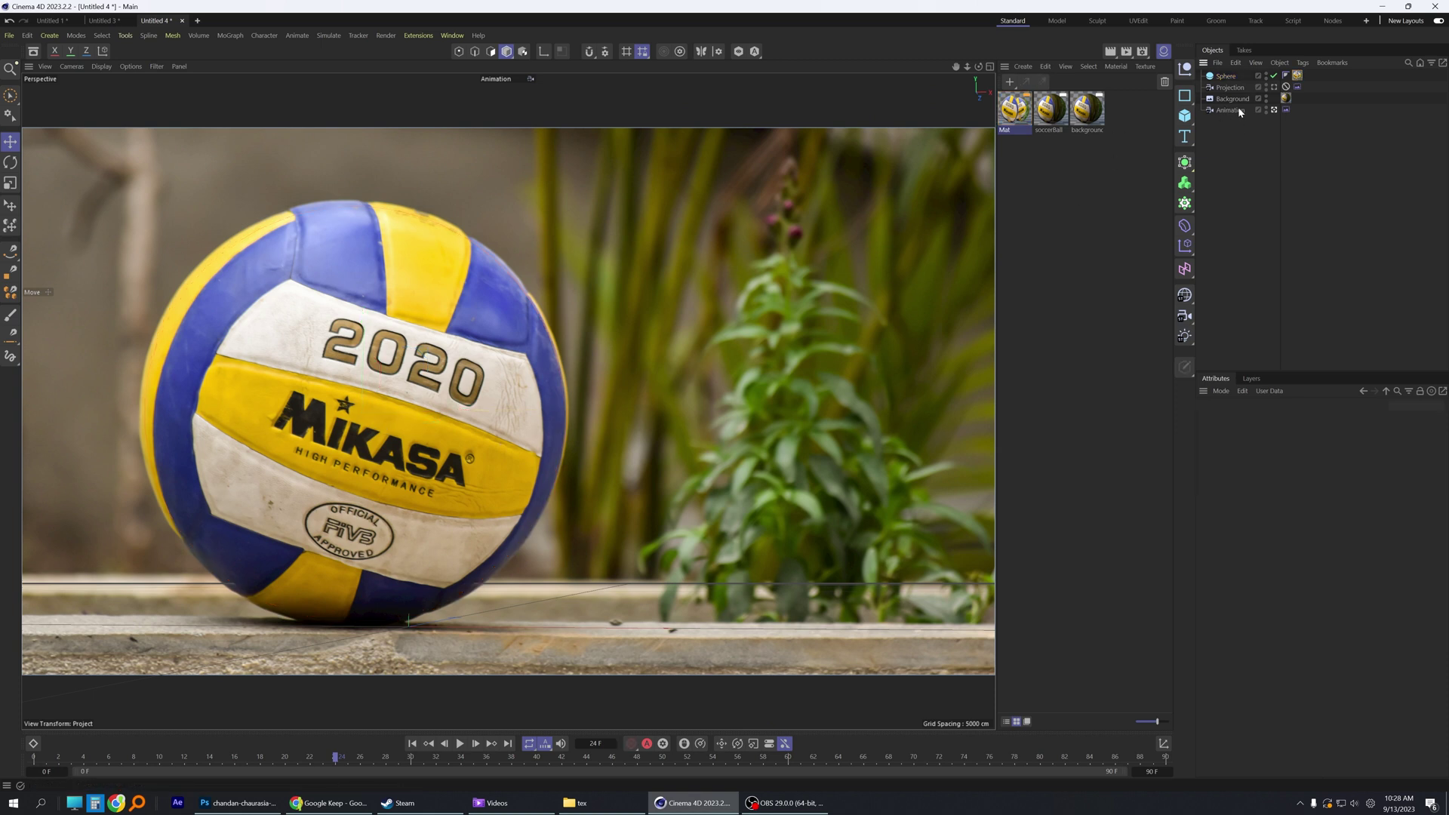
click(1184, 115)
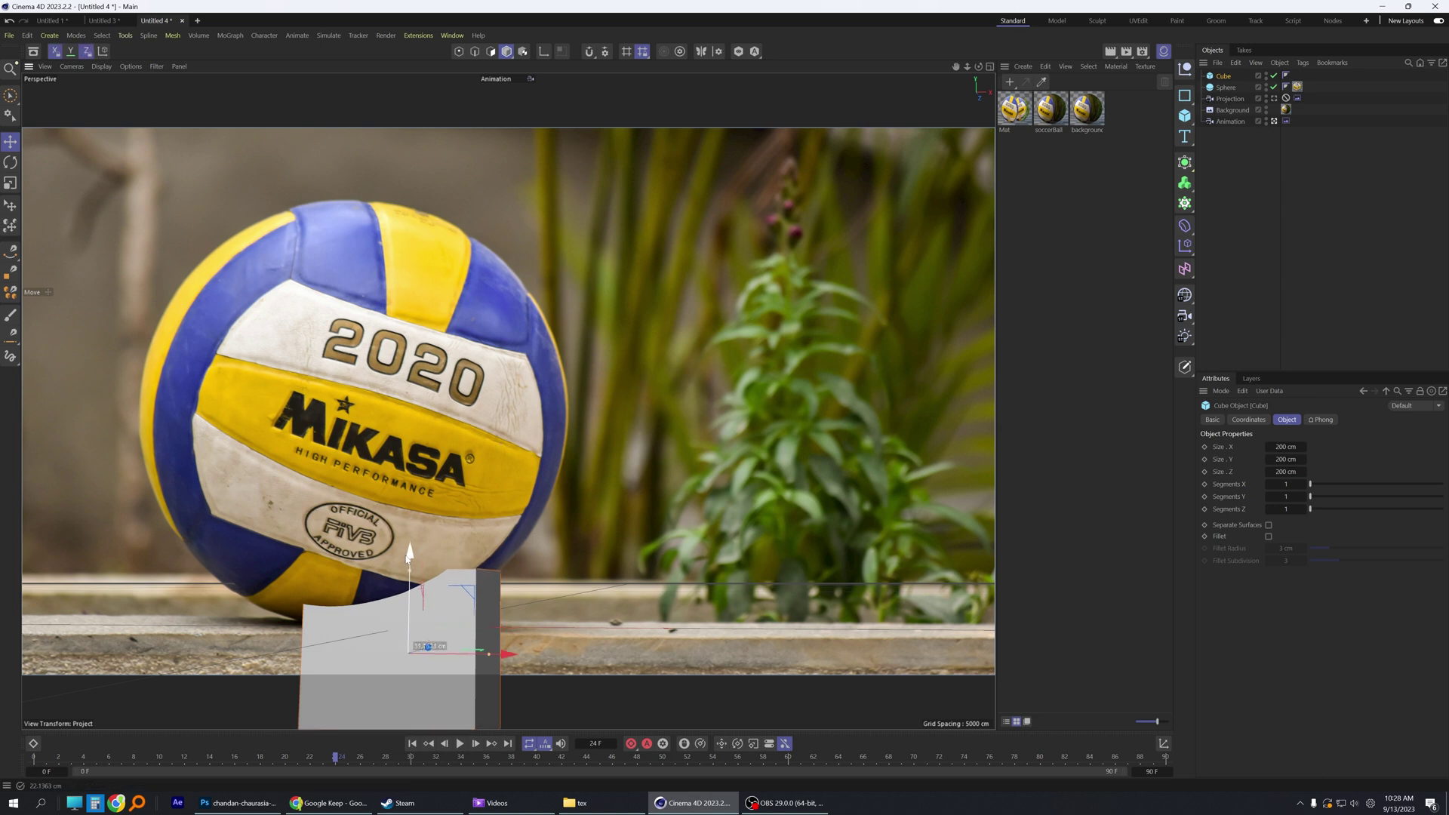
drag(409, 545, 408, 608)
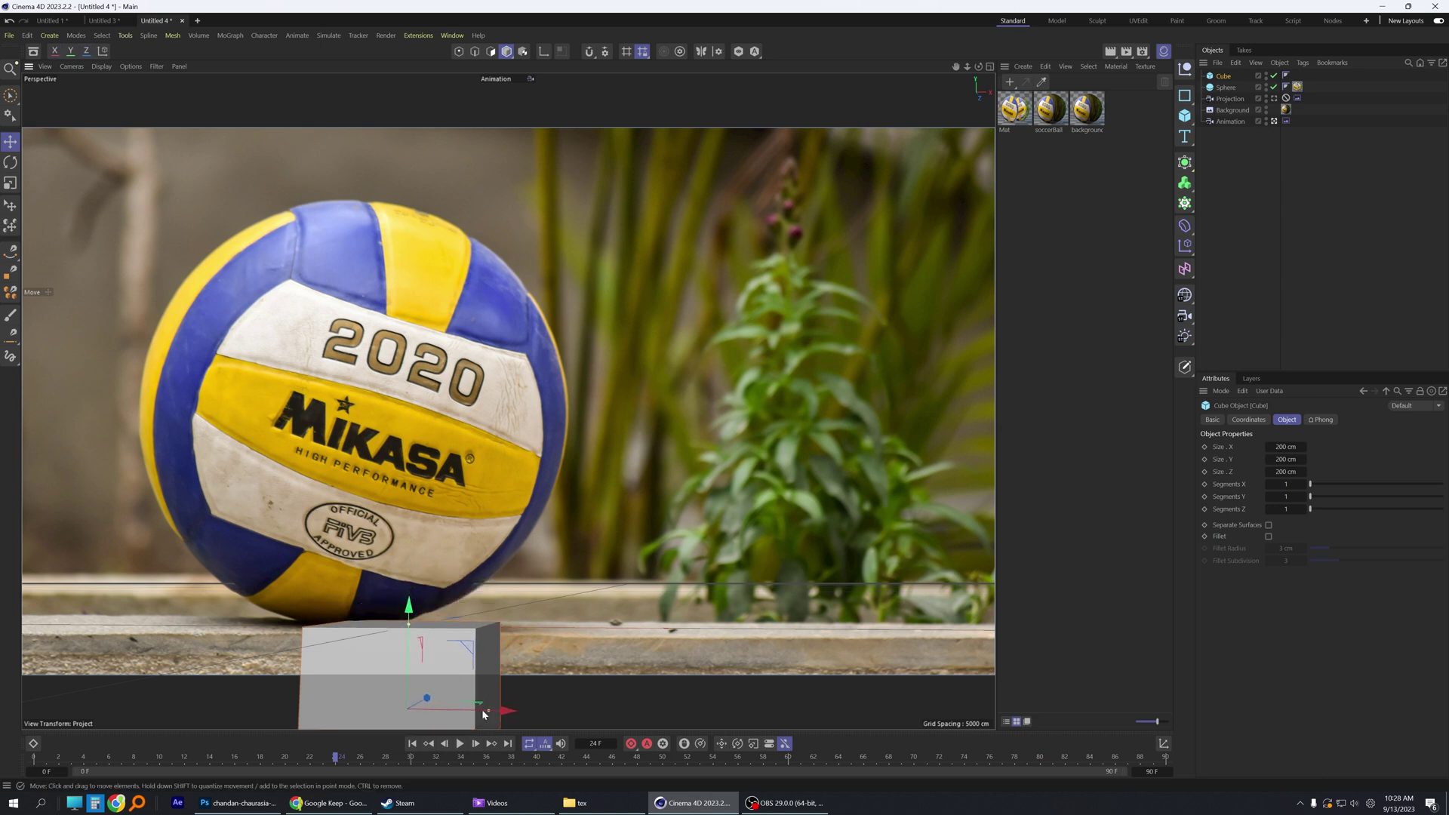
drag(489, 714, 1117, 712)
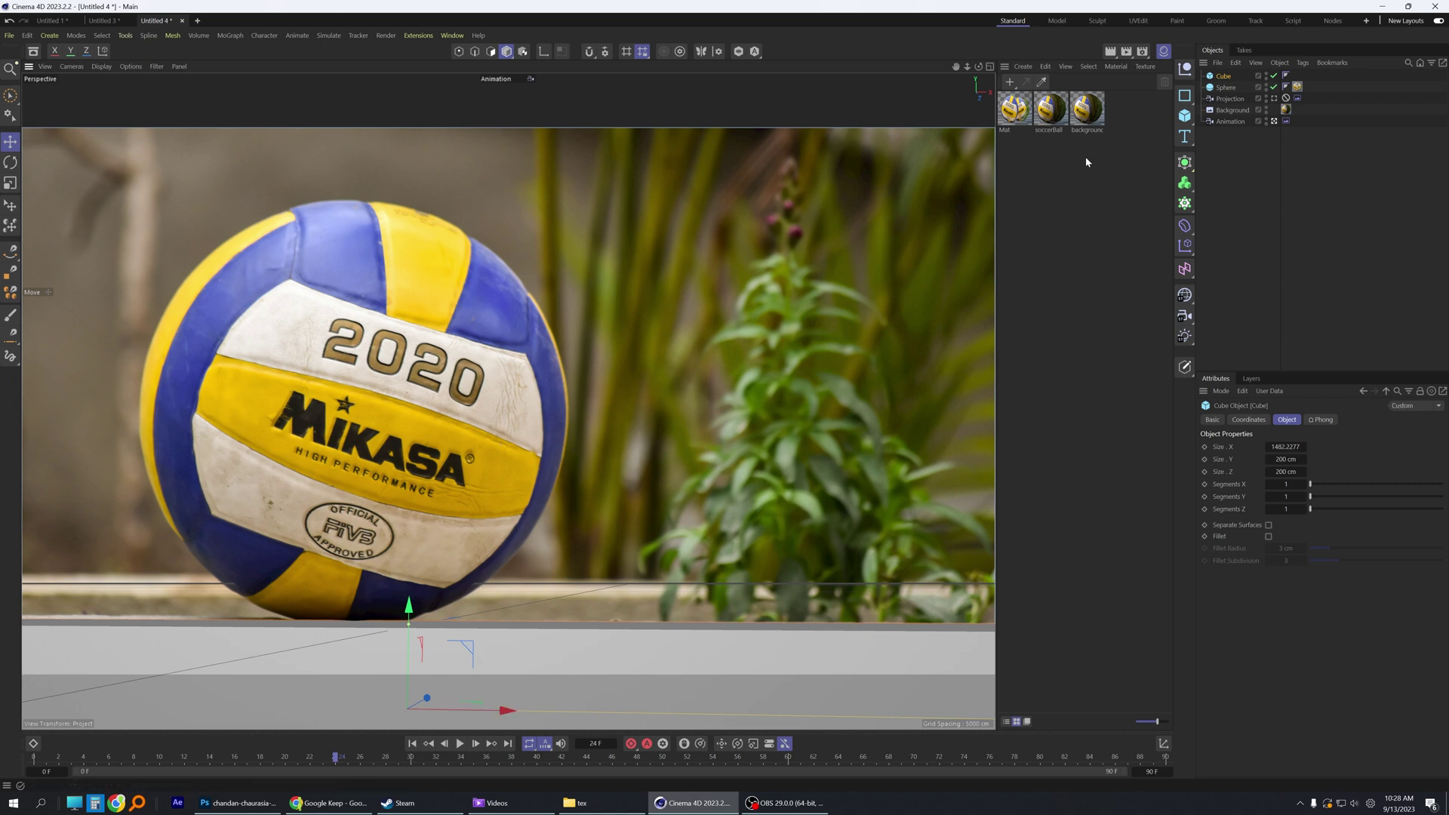
Step: Copy the sphere's camera-mapped material tag onto the cube
click(1015, 114)
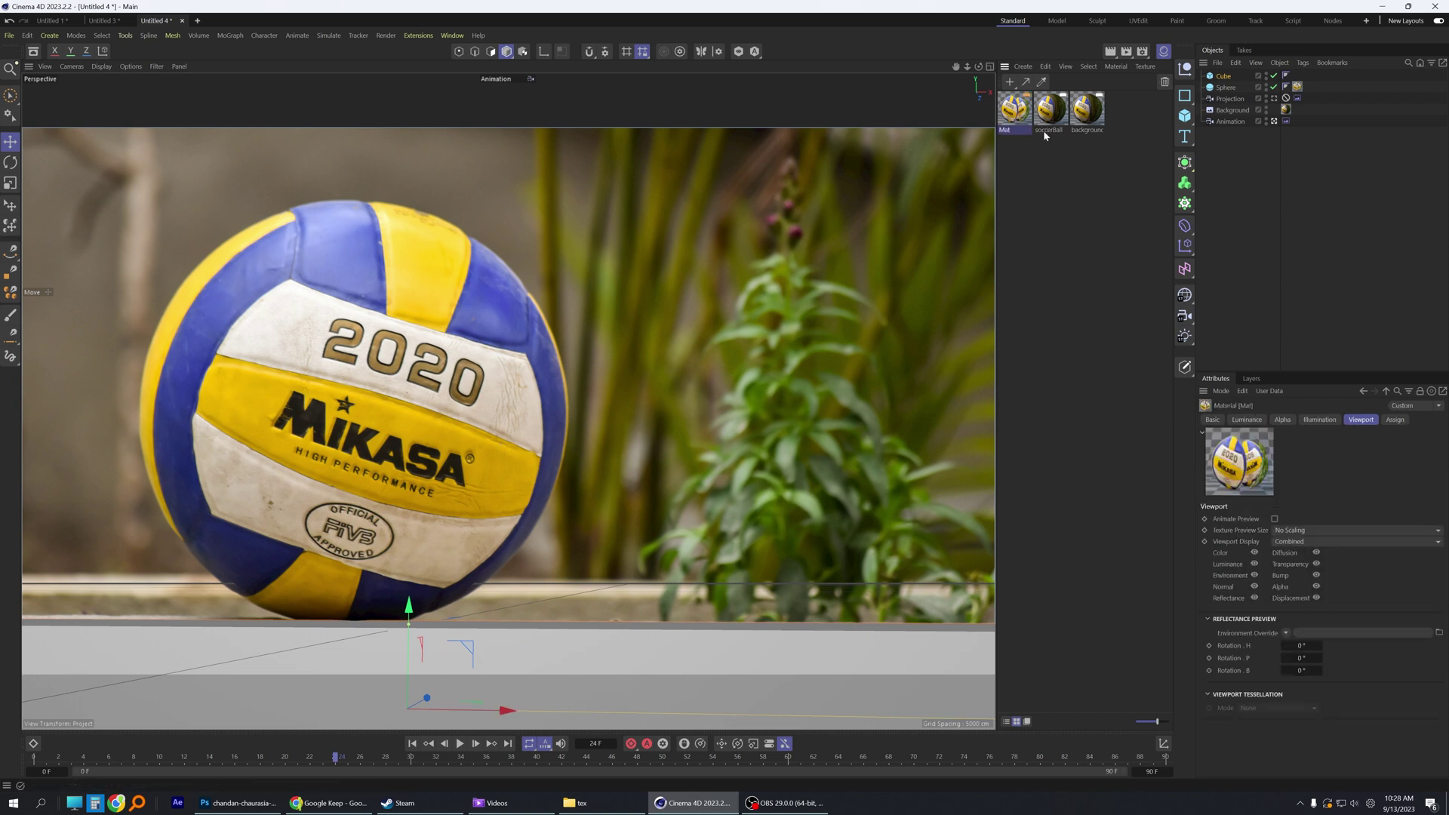
click(1298, 89)
ctrl+drag(1299, 87, 1299, 79)
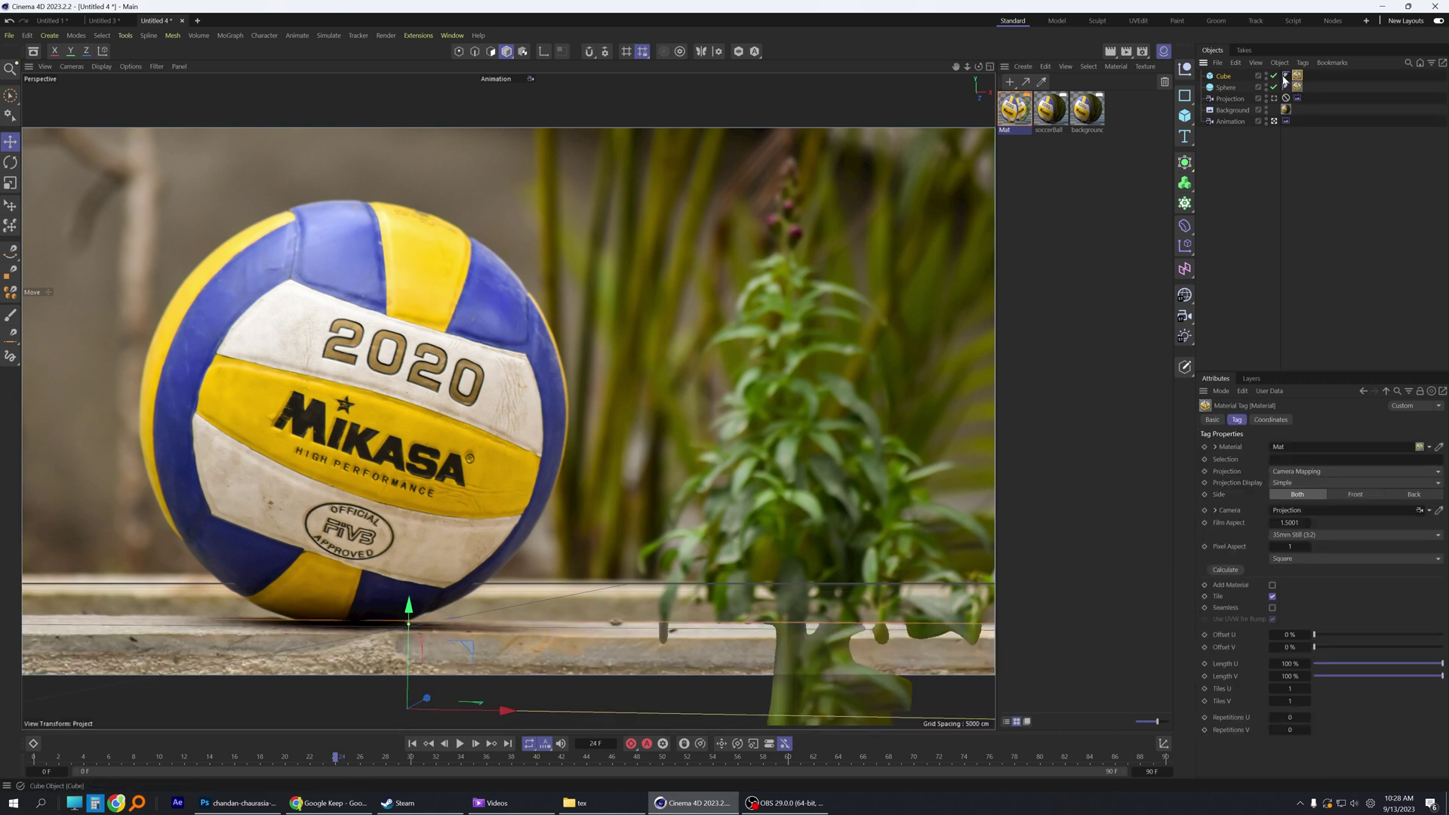
Step: Duplicate the Mat material in the material list
click(1057, 211)
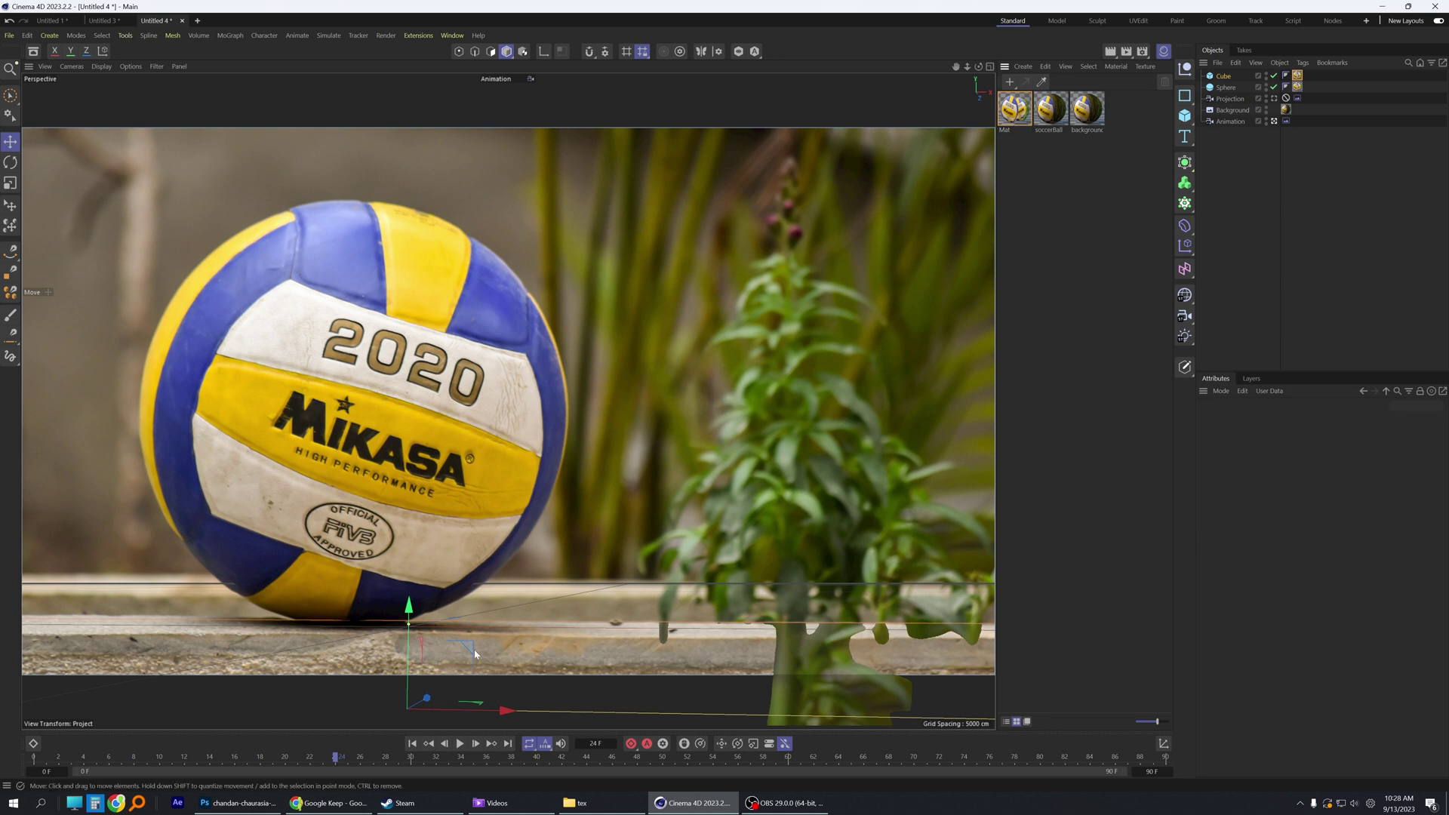
drag(1012, 117, 1037, 117)
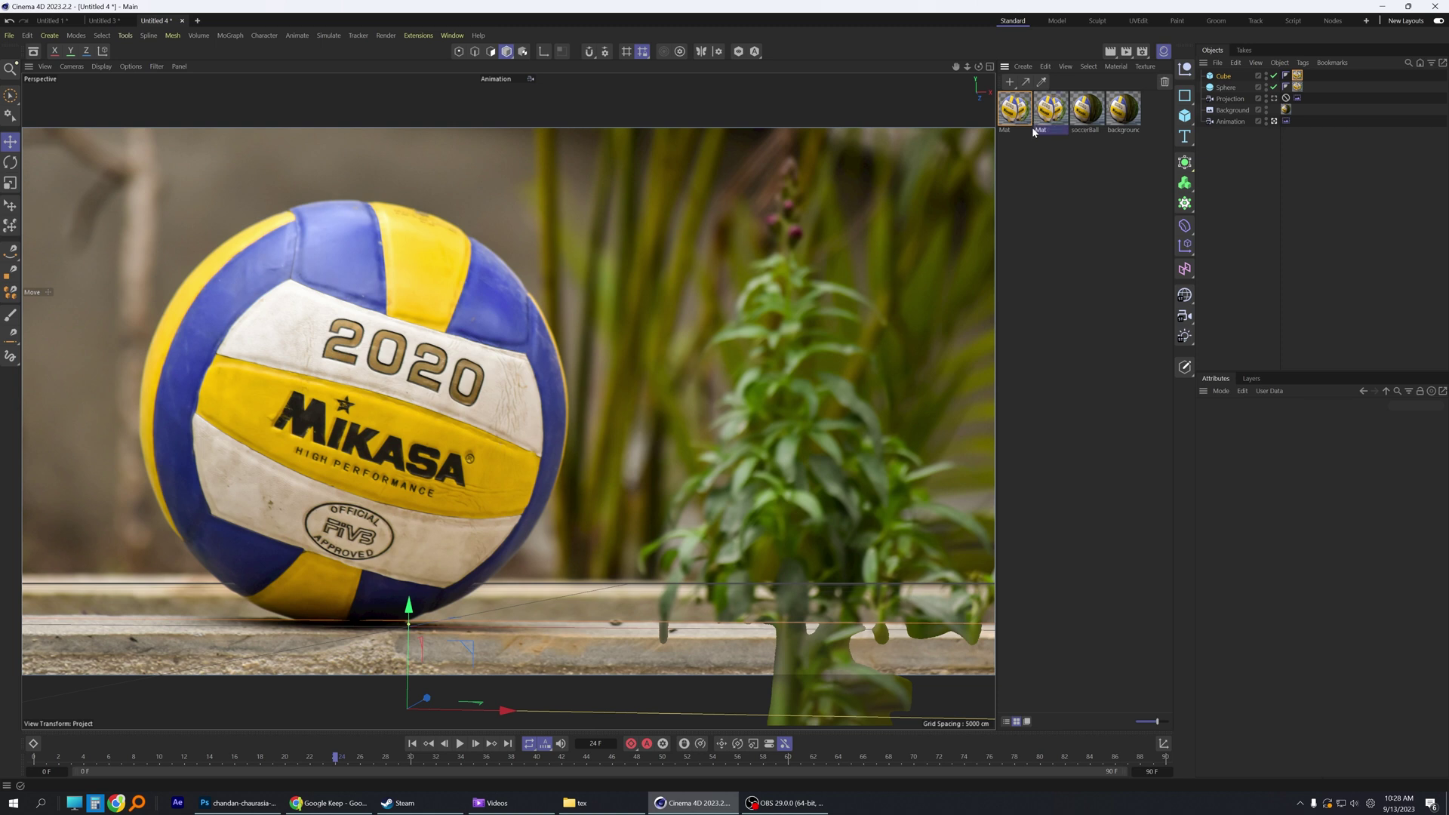
Step: Rename the two Mat materials as Soccerball and ground
double_click(1015, 131)
text(S)
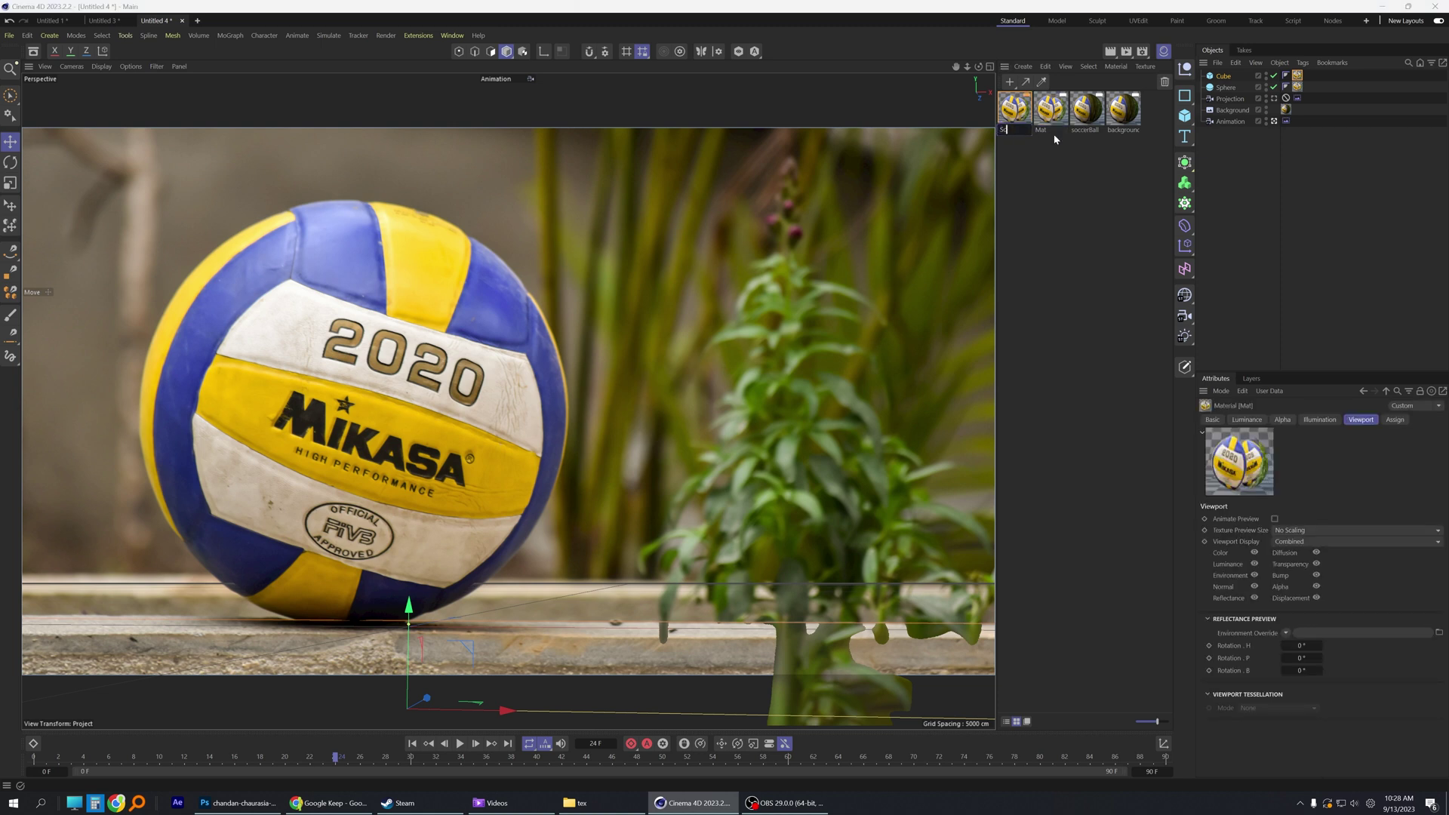
text(occerball)
key(Return)
double_click(1041, 130)
text(ground)
key(Return)
Step: Load the SoccerBall_Ground image as both the luminance and alpha texture of the ground material
click(1241, 421)
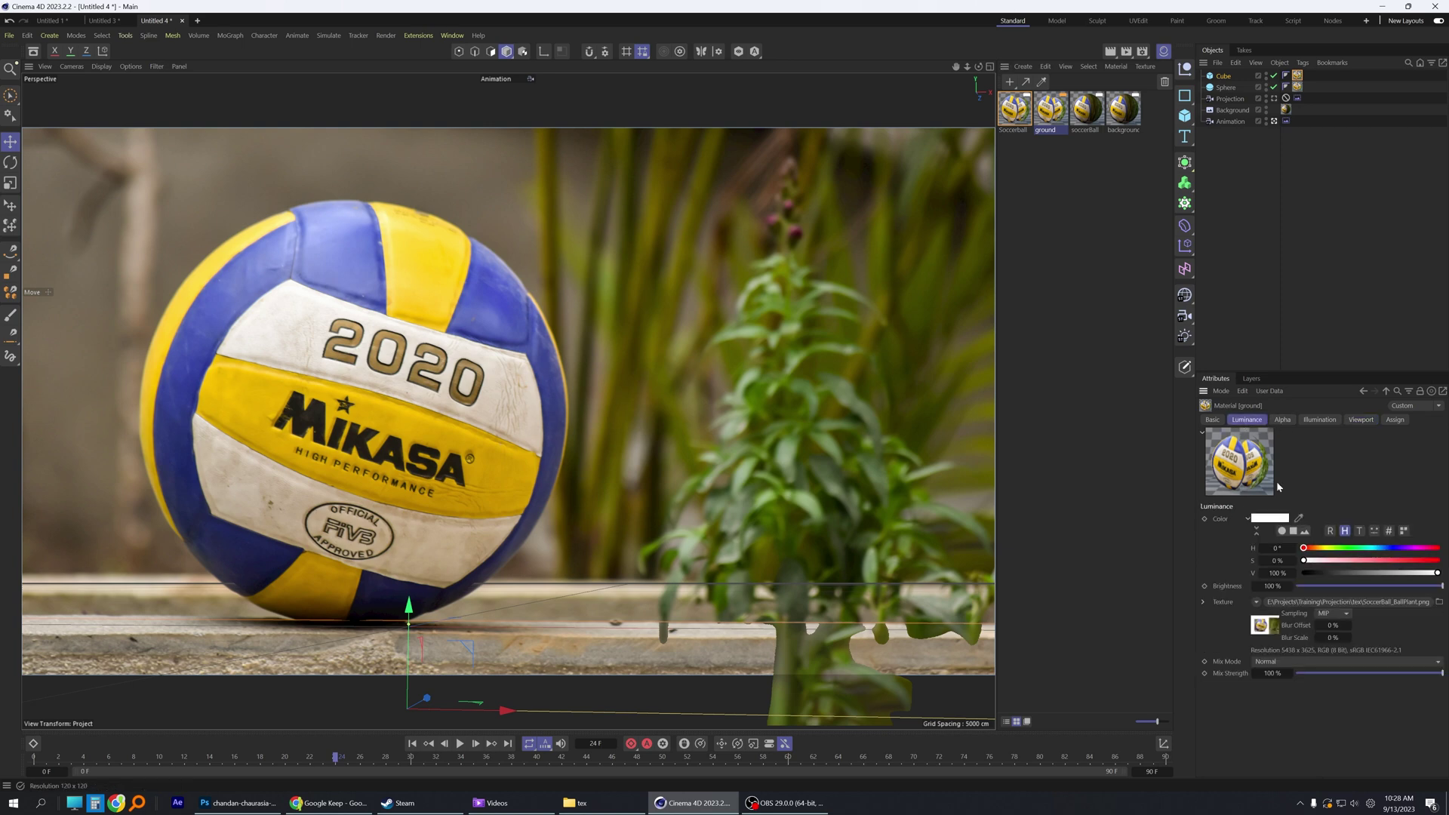
click(1444, 603)
double_click(351, 128)
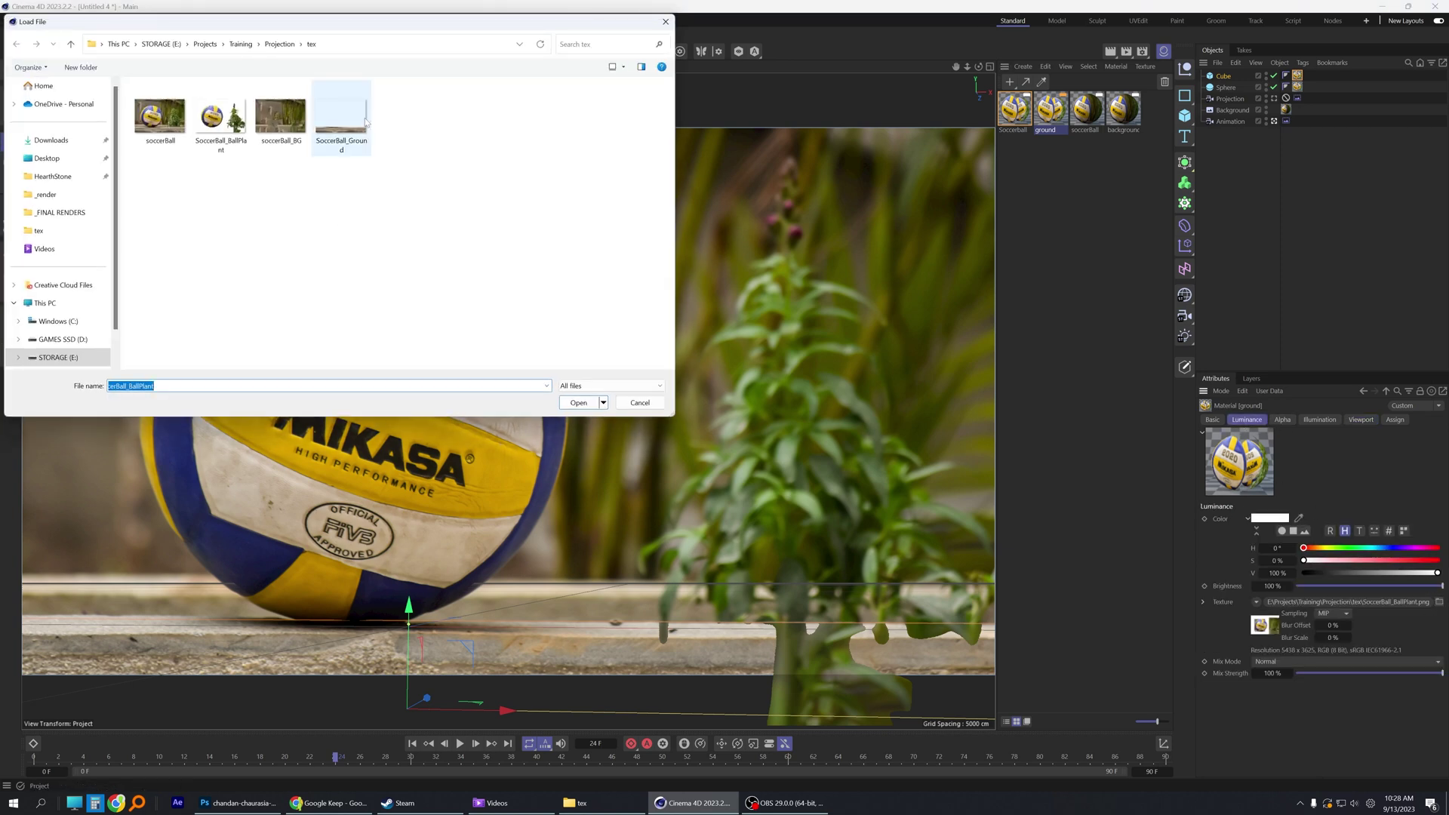
click(1282, 419)
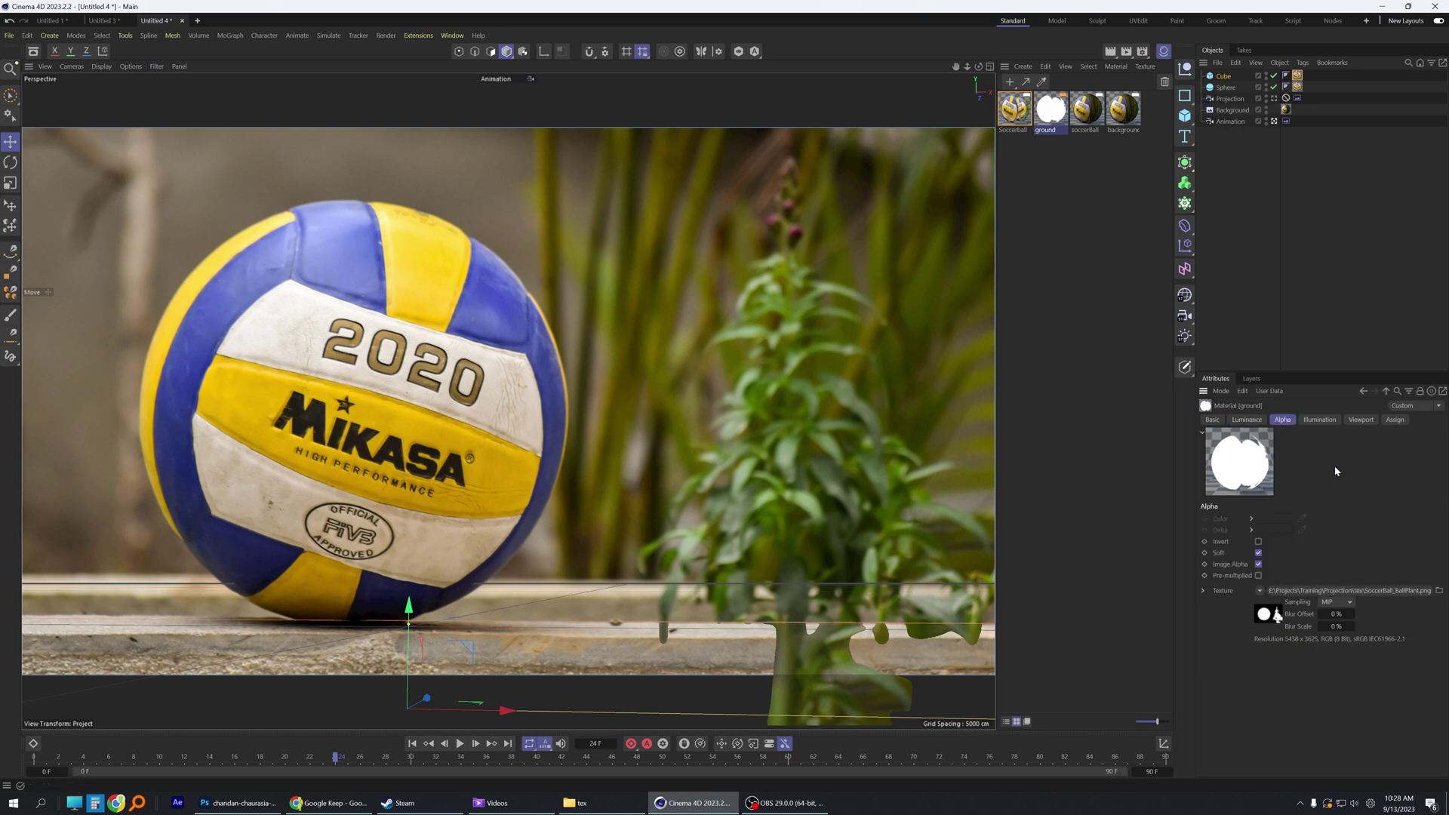
click(1440, 591)
double_click(341, 125)
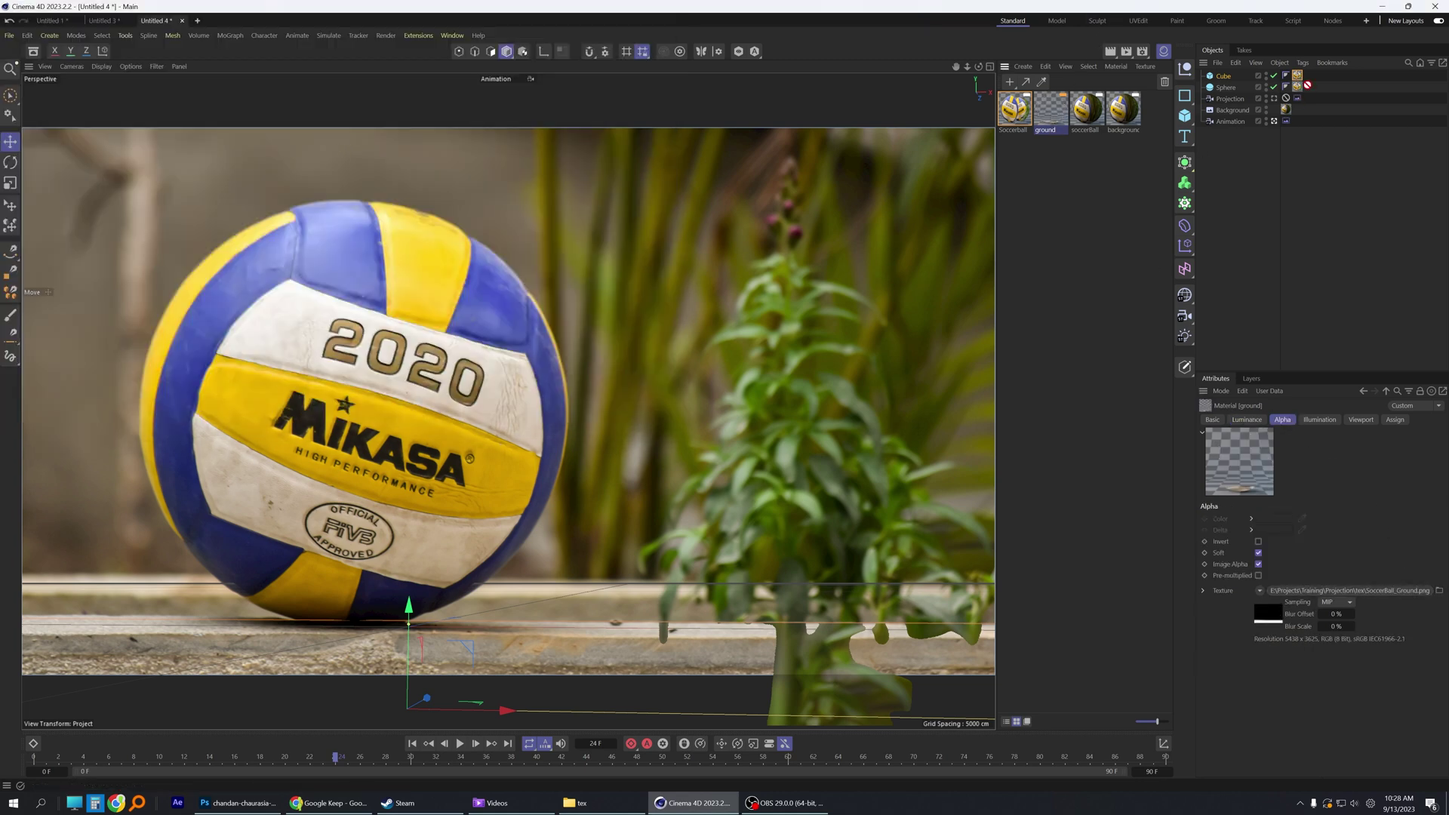
Step: Assign the ground material to the cube's material tag, check the projection from another angle, and go to frame 33
drag(1304, 82, 1297, 76)
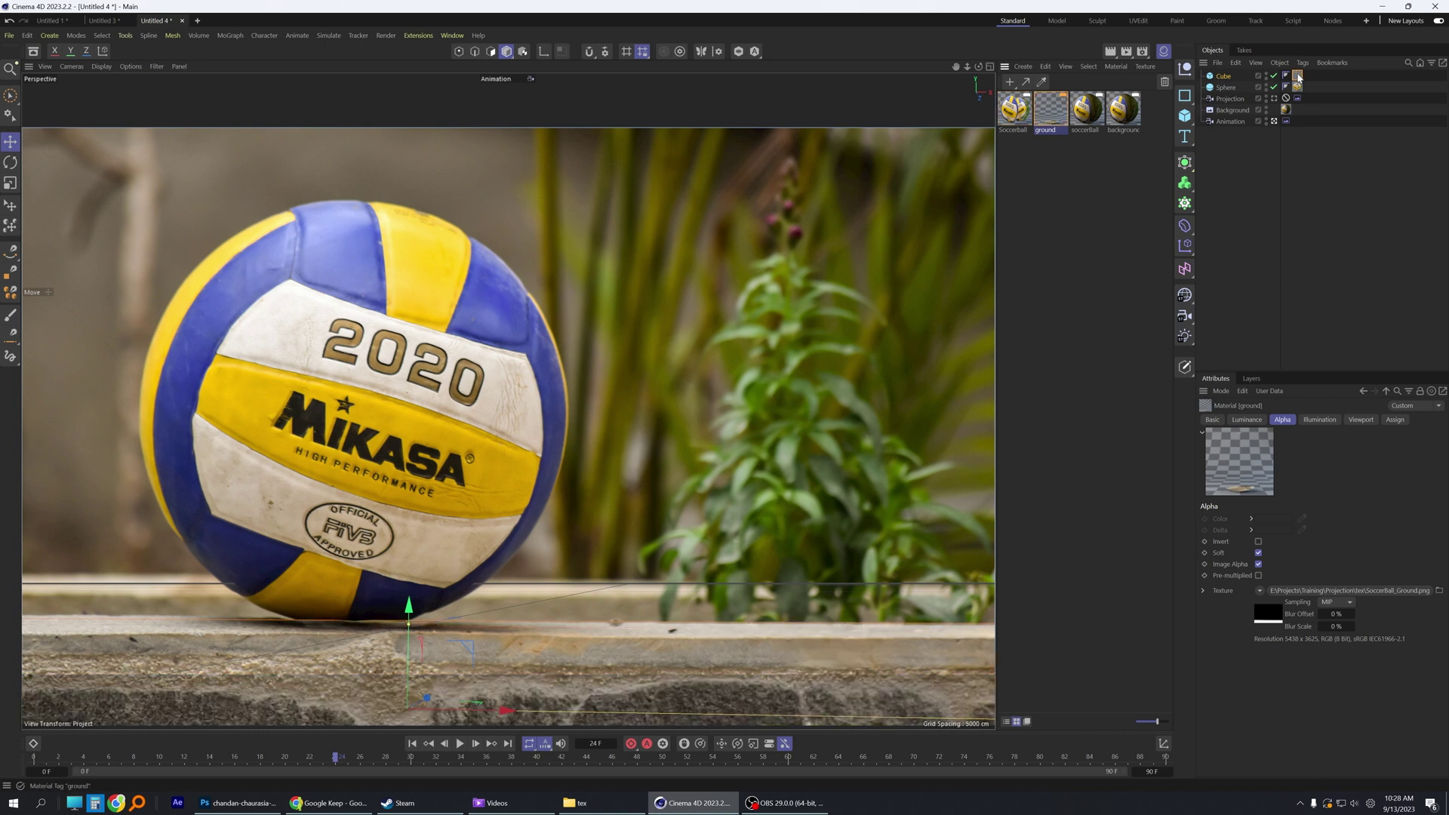
click(423, 562)
click(1249, 178)
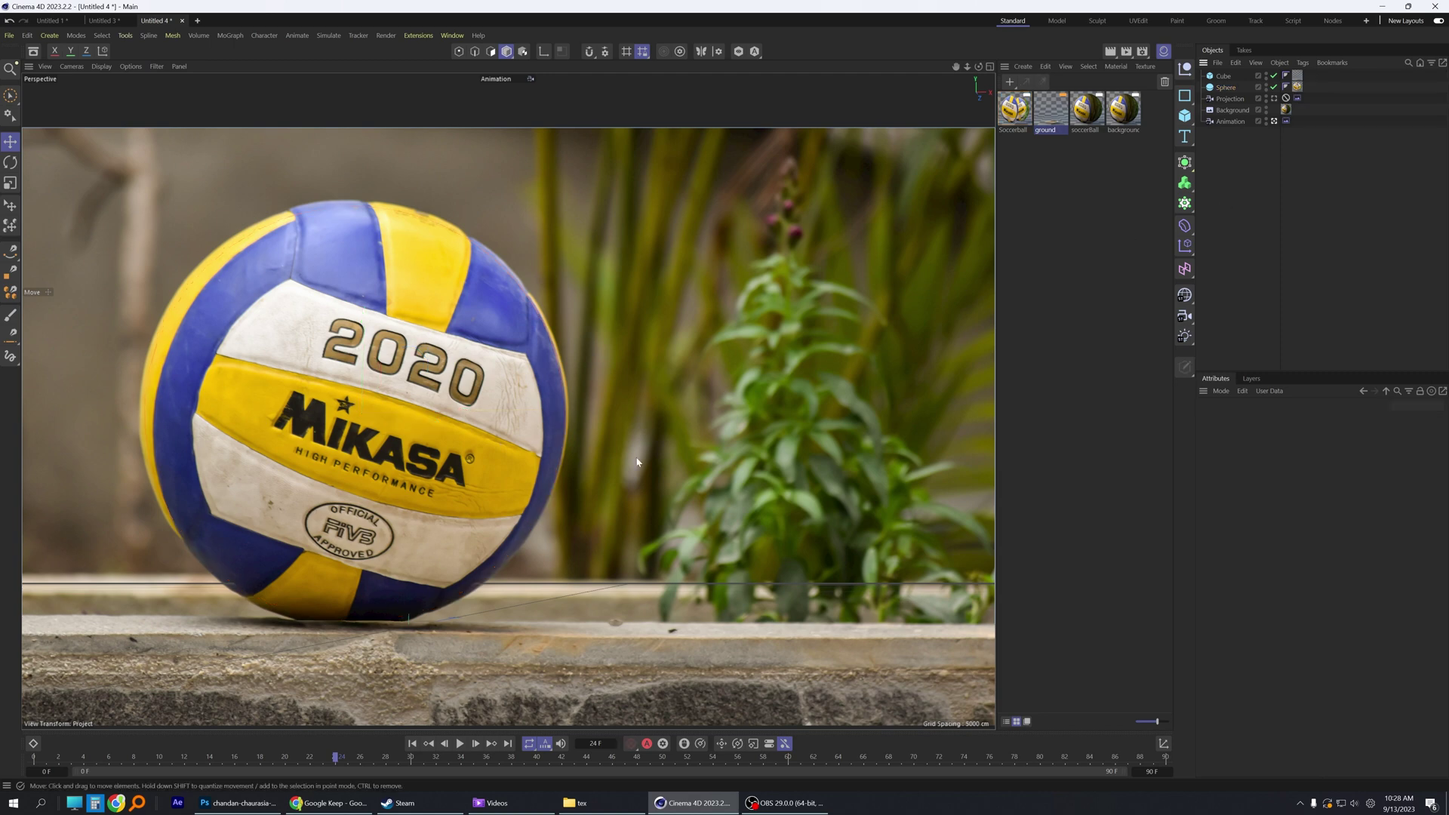
mouse_move(384, 583)
alt+mouse_down()
mouse_move(343, 580)
mouse_move(384, 587)
alt+mouse_up()
click(389, 595)
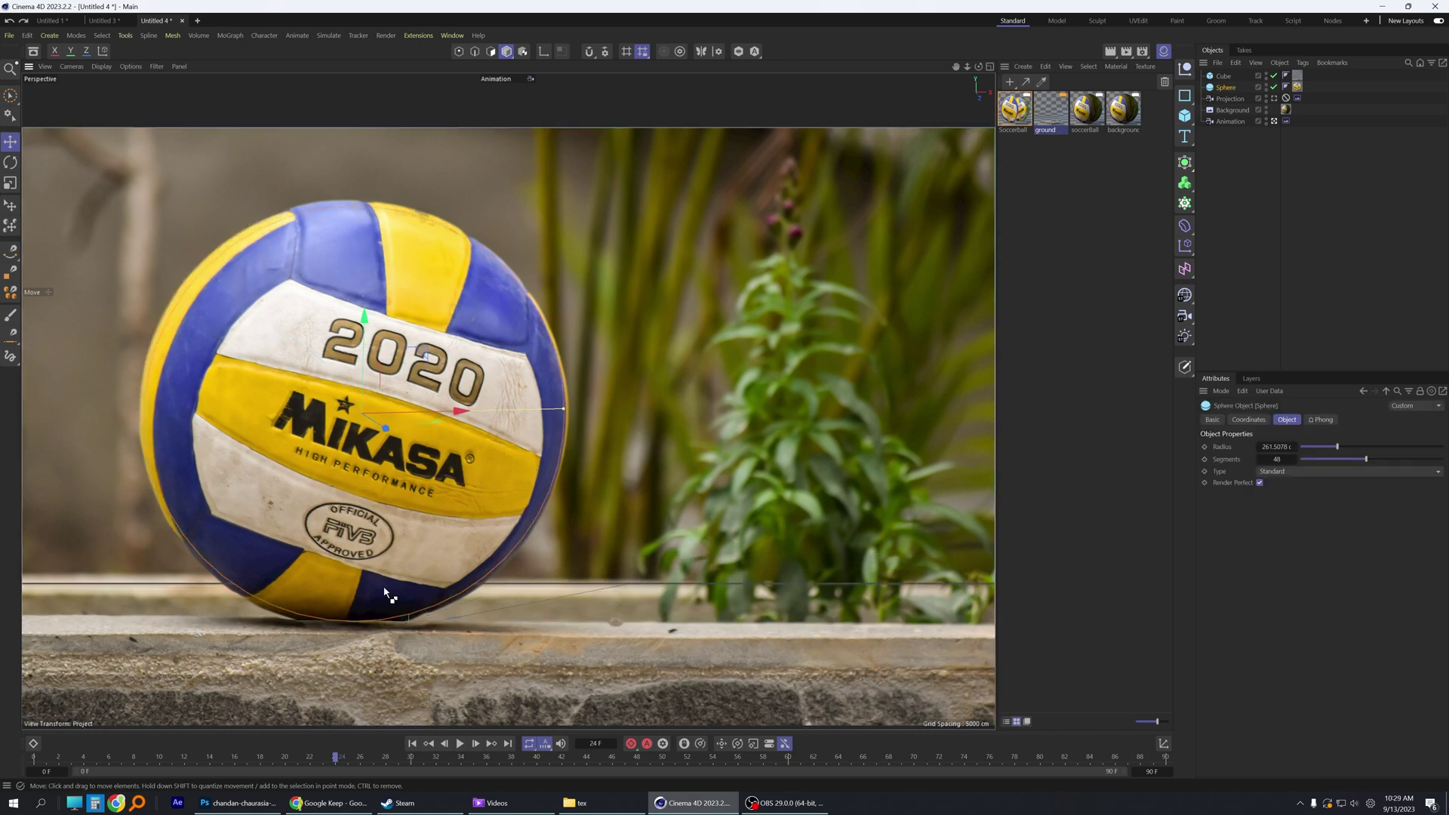
key(ctrl+y)
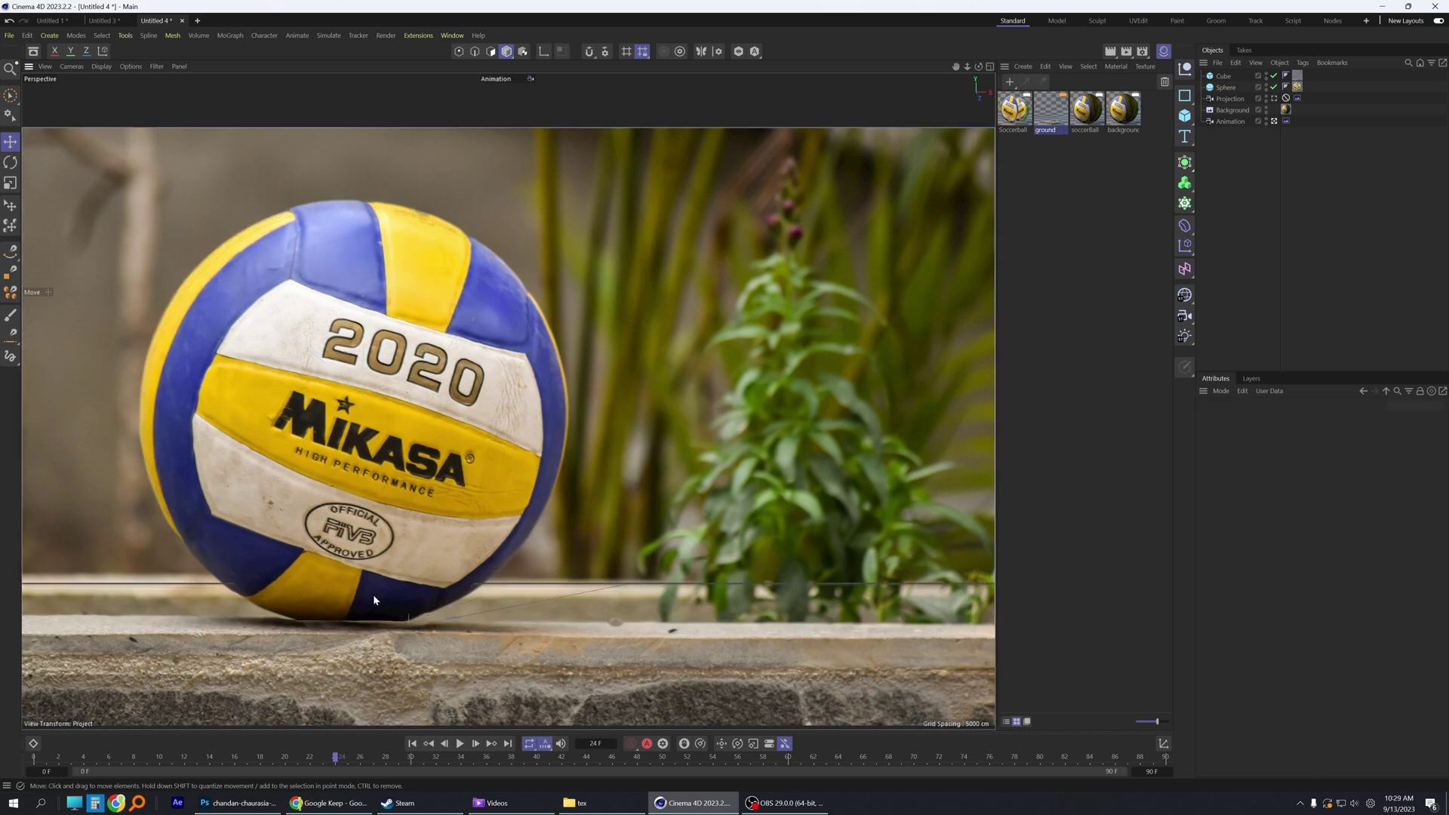
key(ctrl+shift+z)
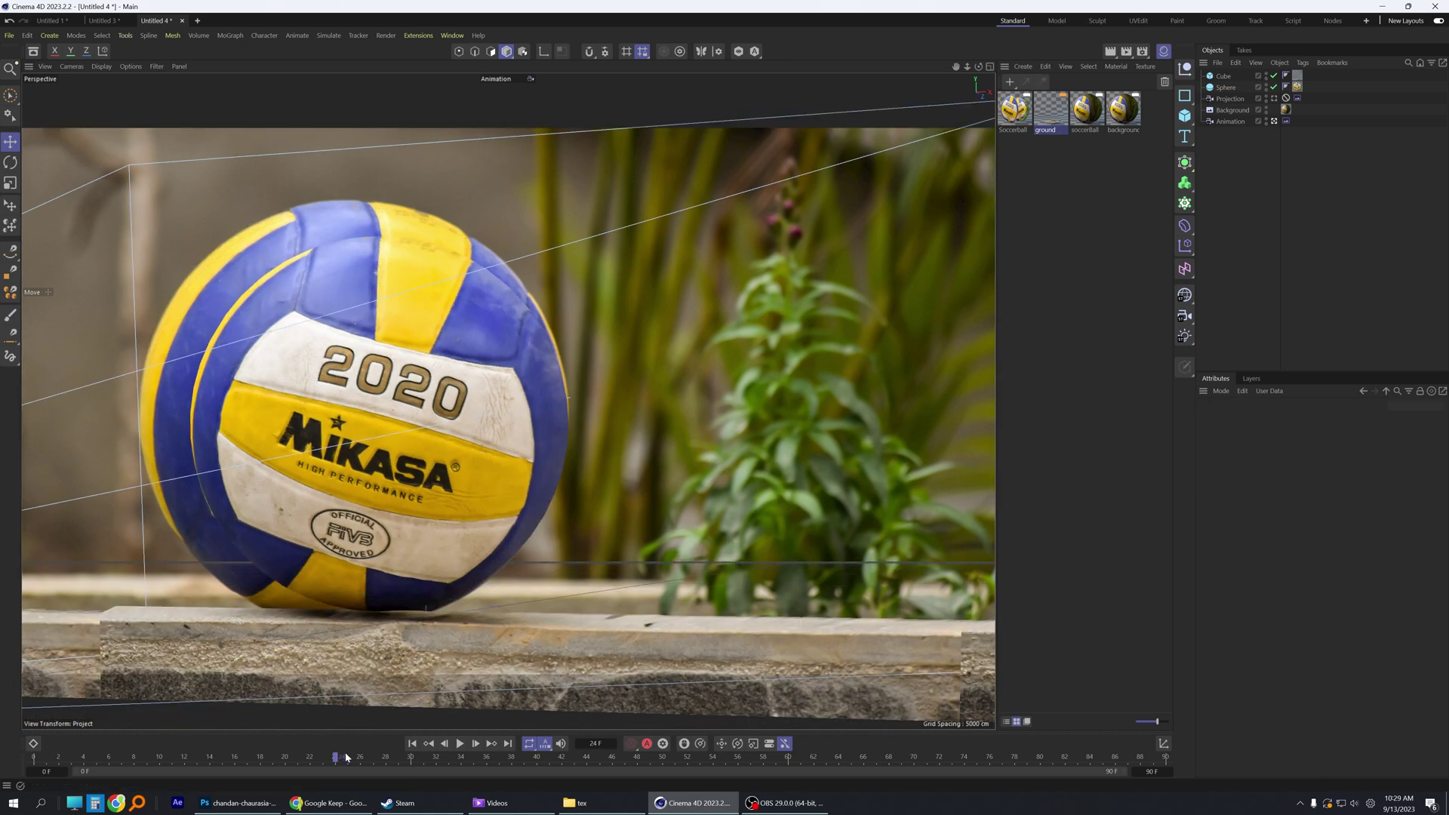
drag(338, 759, 414, 765)
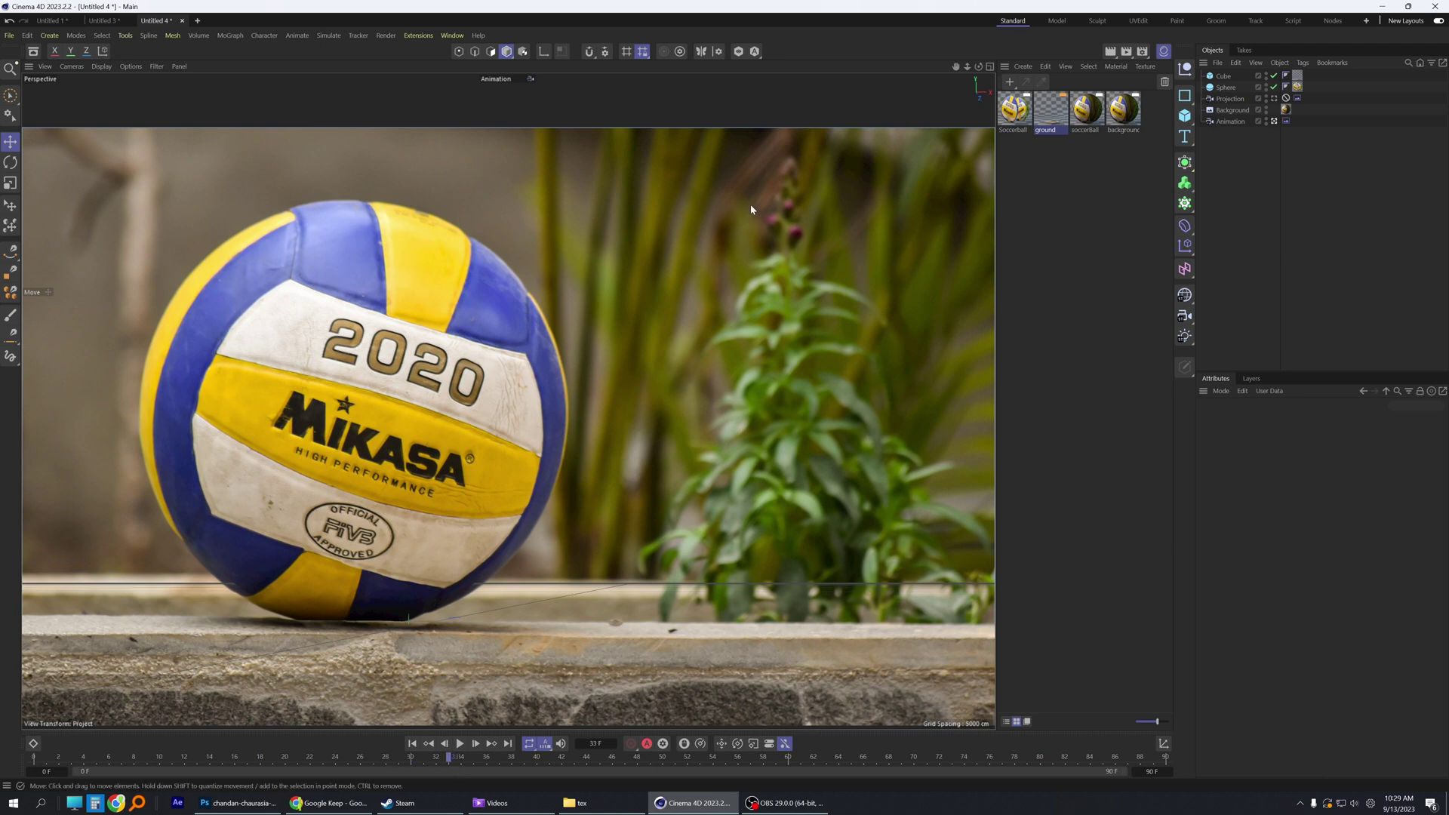
Step: Enlarge the sphere's radius to about 267.4 cm and nudge it along X to match the ball's outline
click(391, 585)
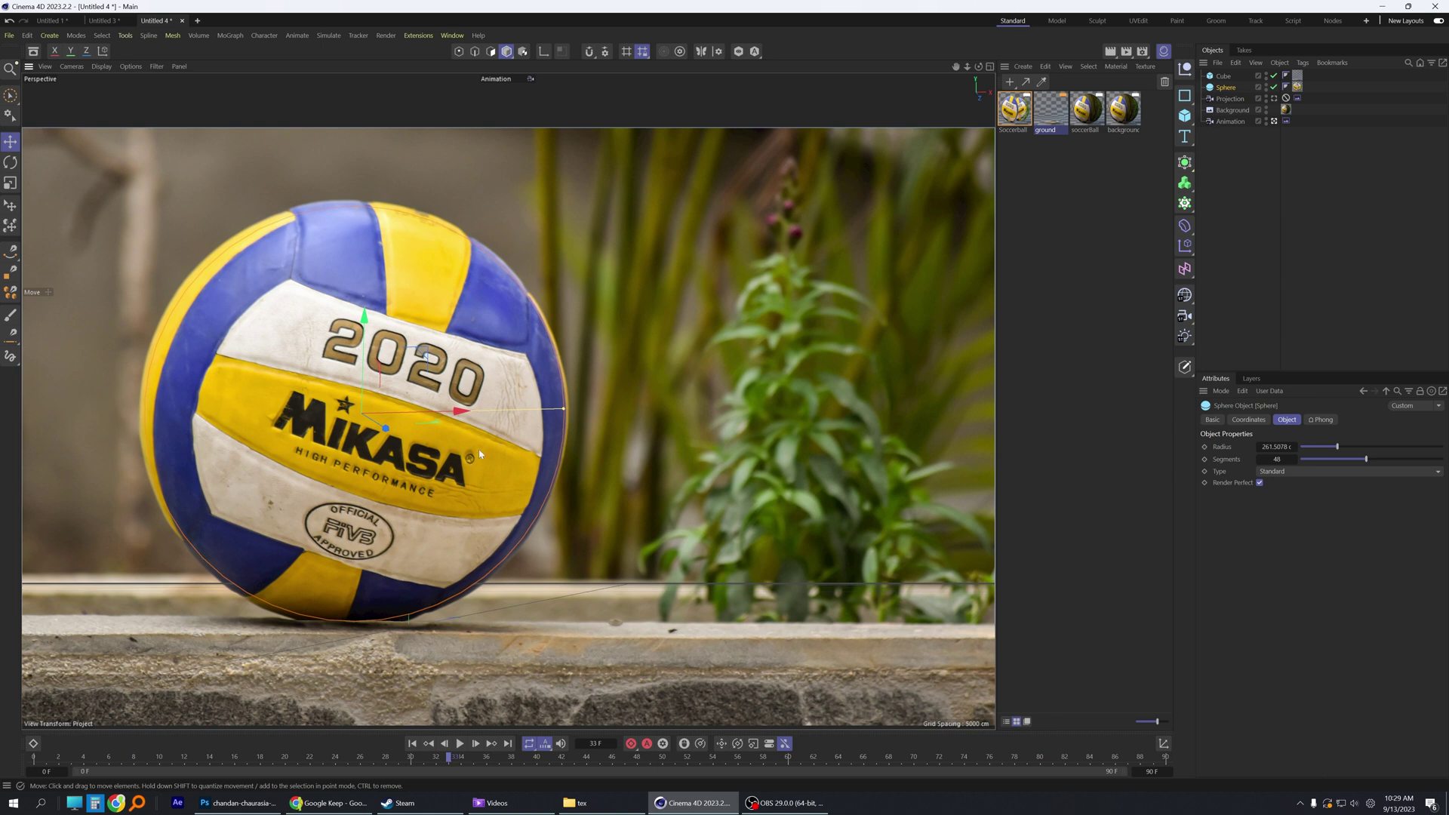
drag(565, 410, 569, 409)
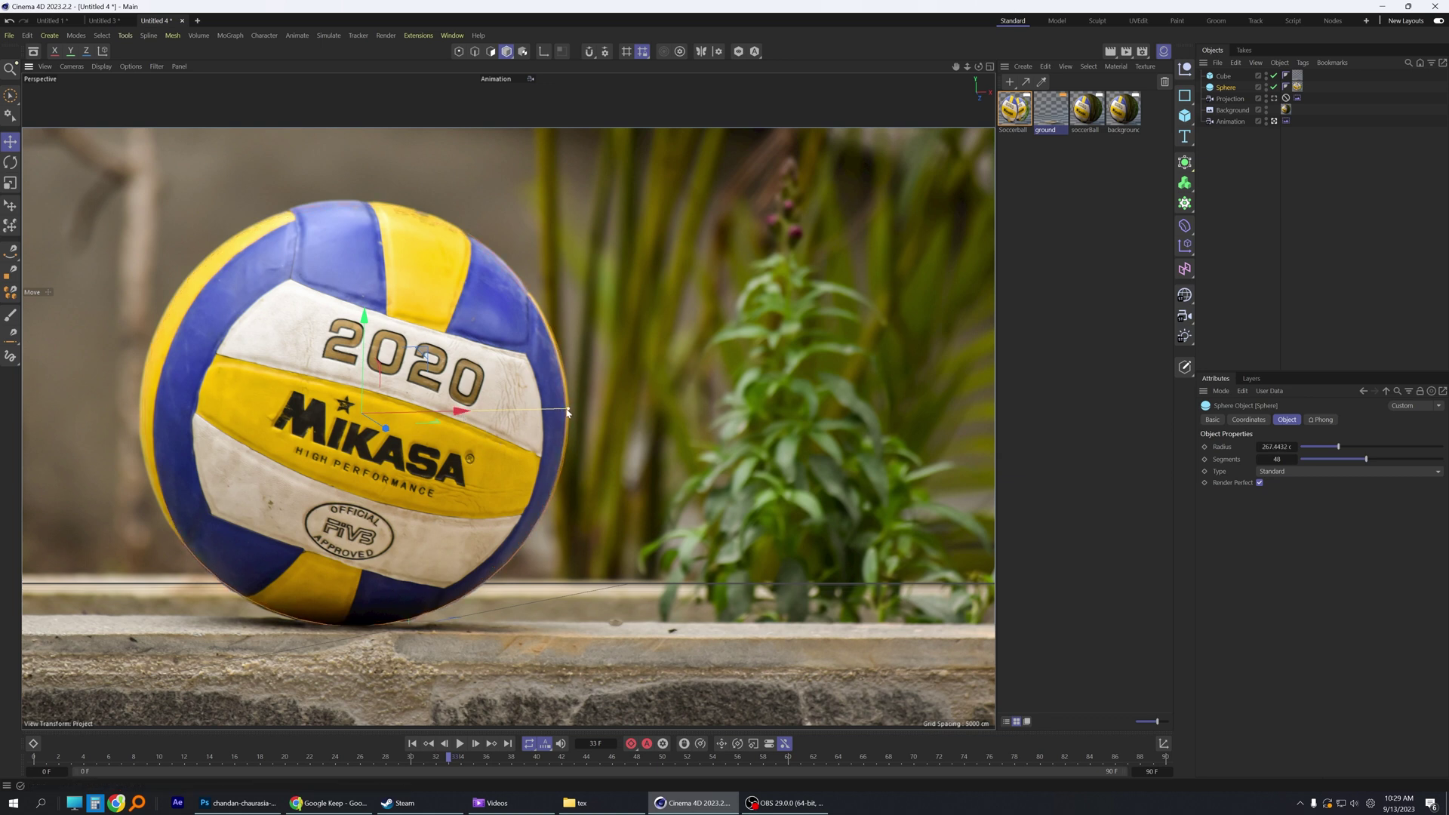
drag(461, 413, 463, 414)
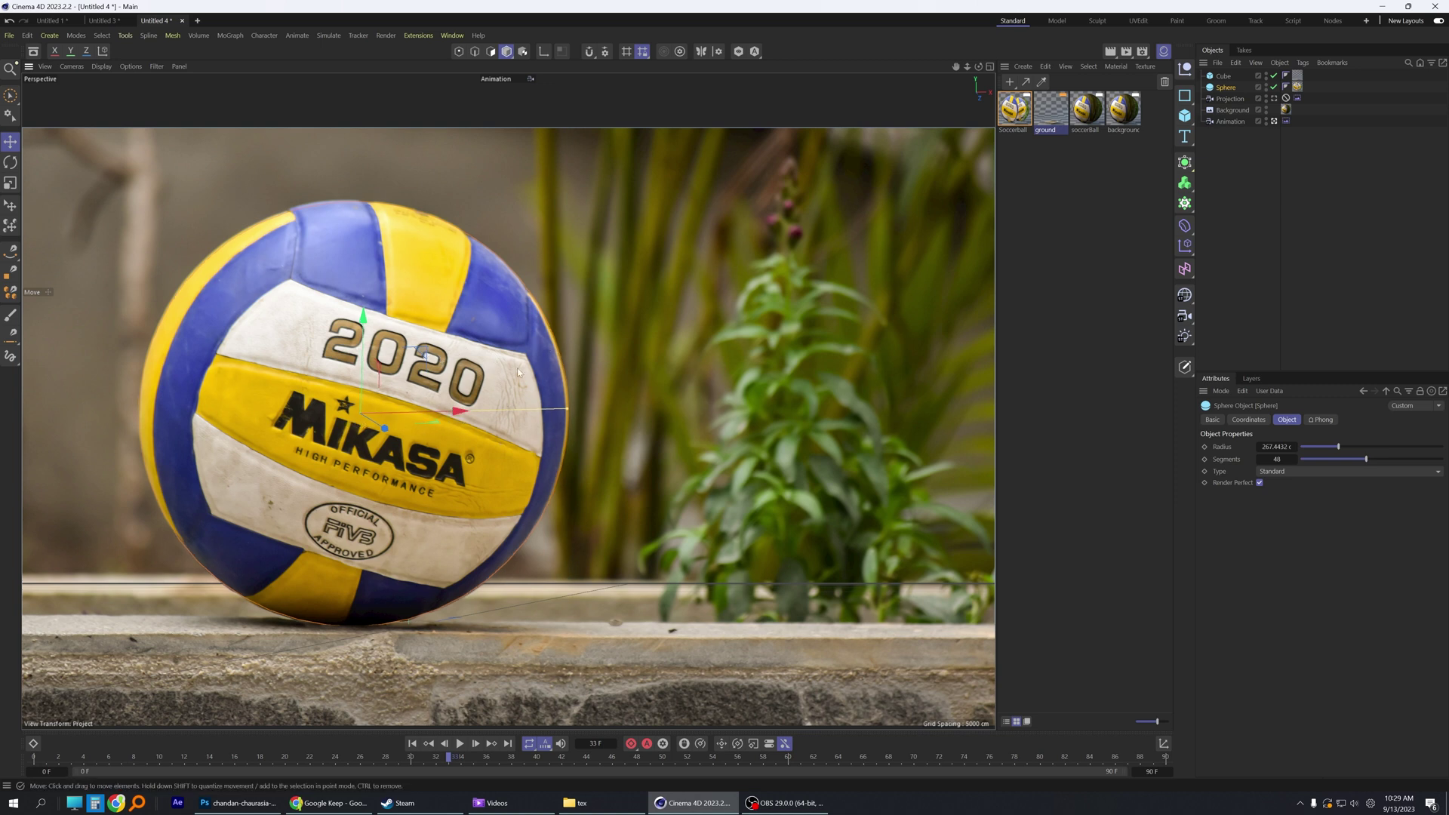
click(1299, 219)
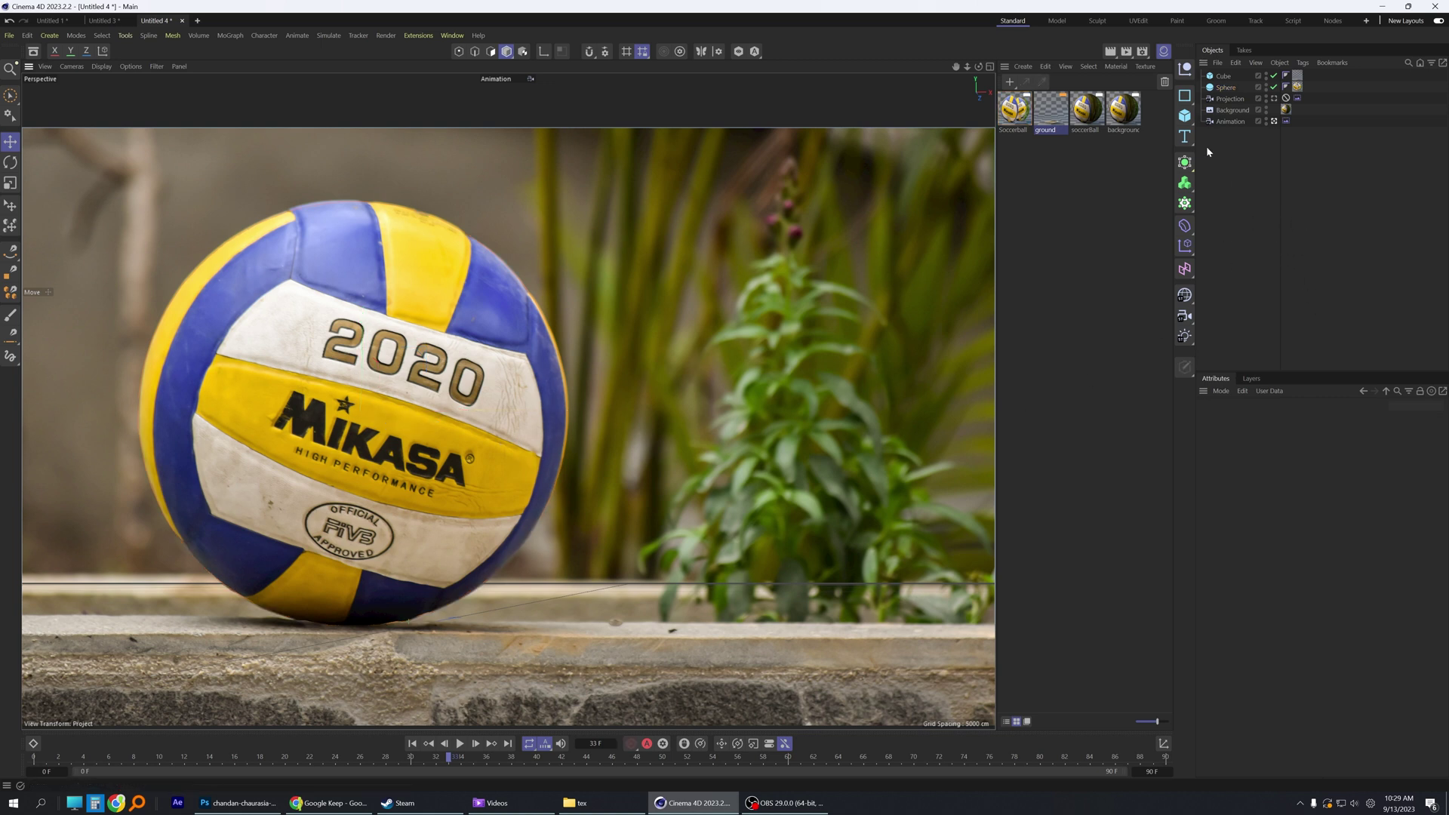
Step: Delete the Background object and check the remaining ball and ground from another angle
click(1229, 121)
mouse_move(371, 498)
alt+mouse_down()
mouse_move(389, 497)
mouse_move(370, 510)
alt+mouse_up()
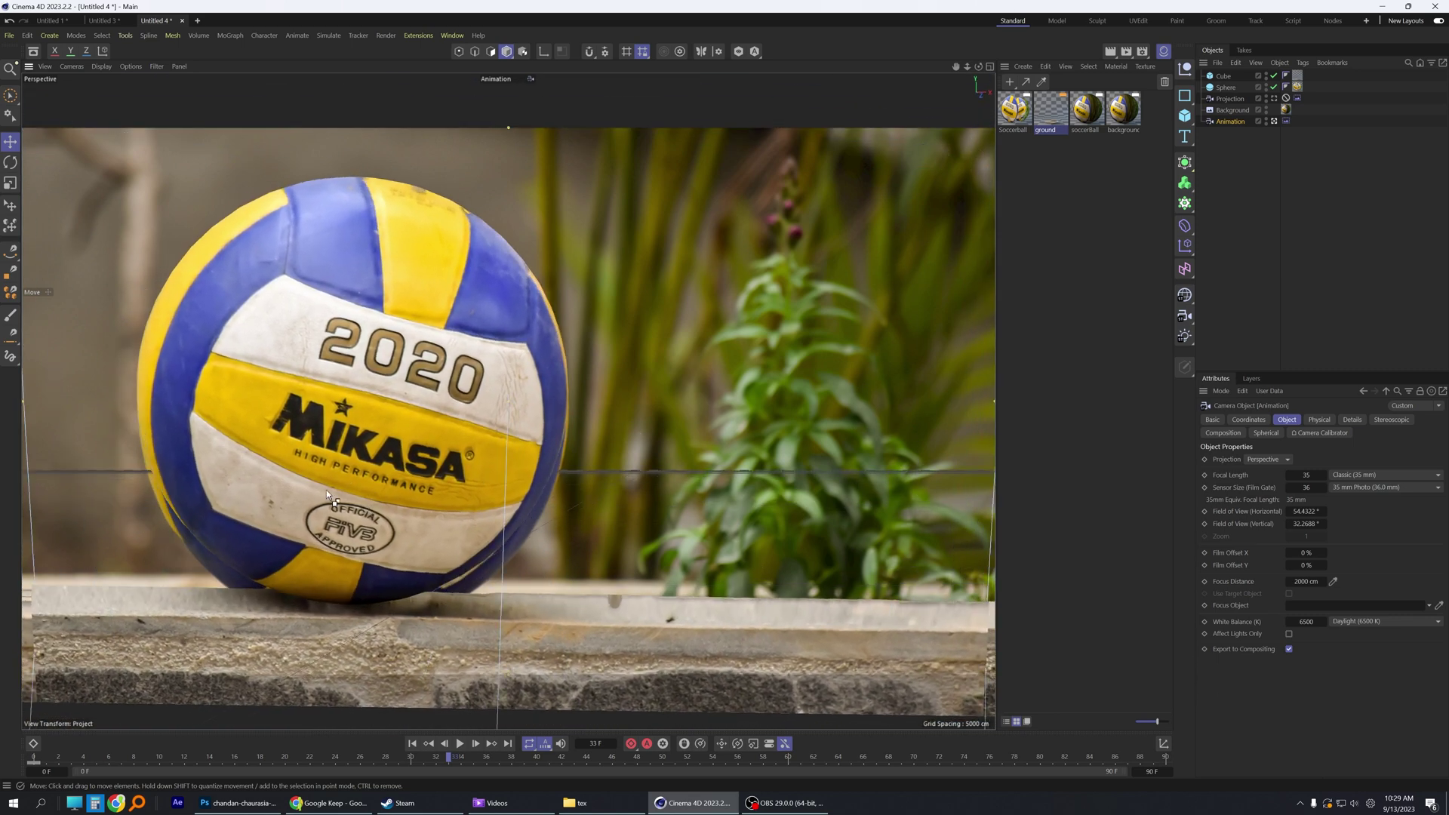
key(ctrl+shift+z)
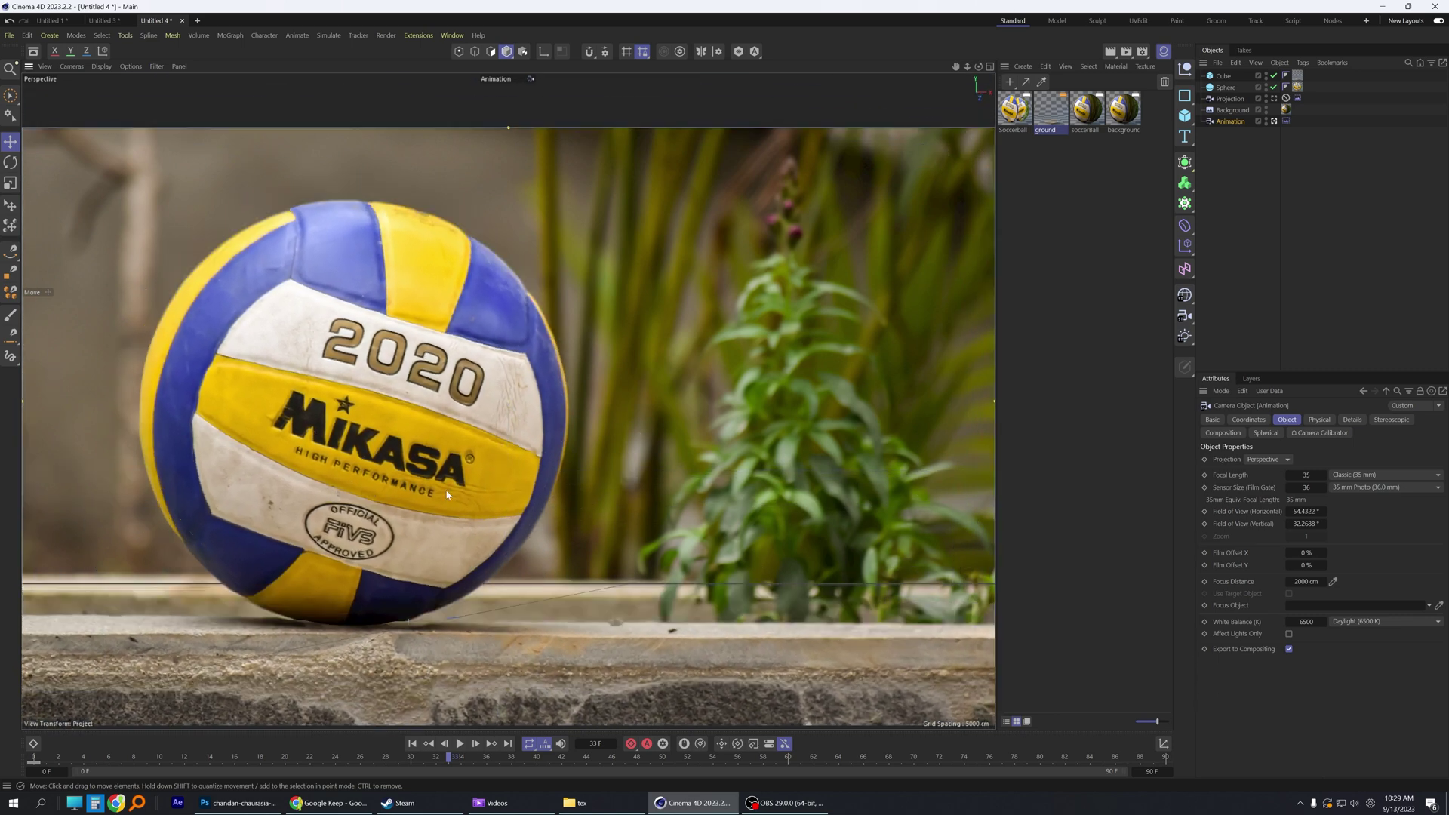
click(1245, 110)
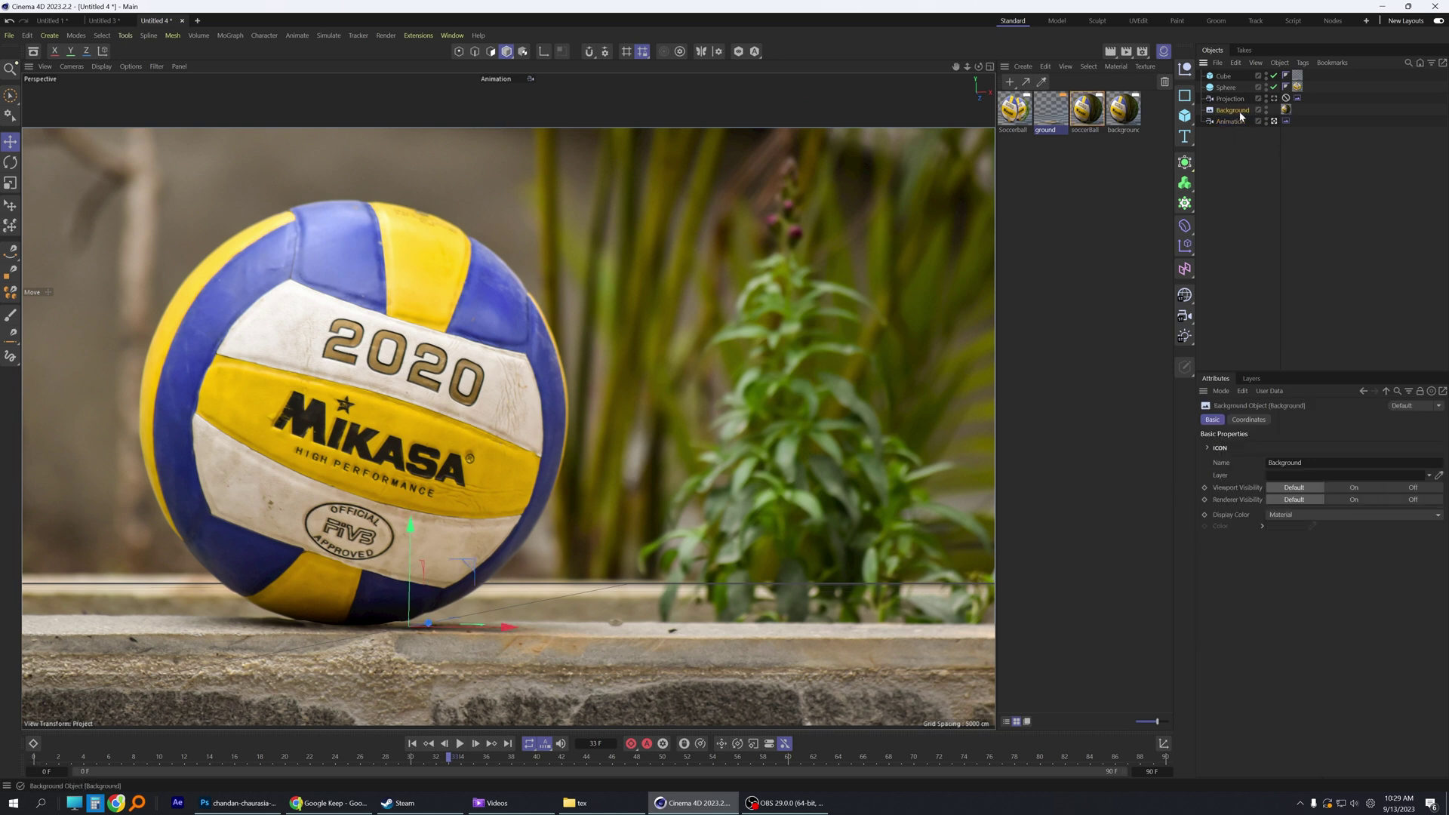
key(Delete)
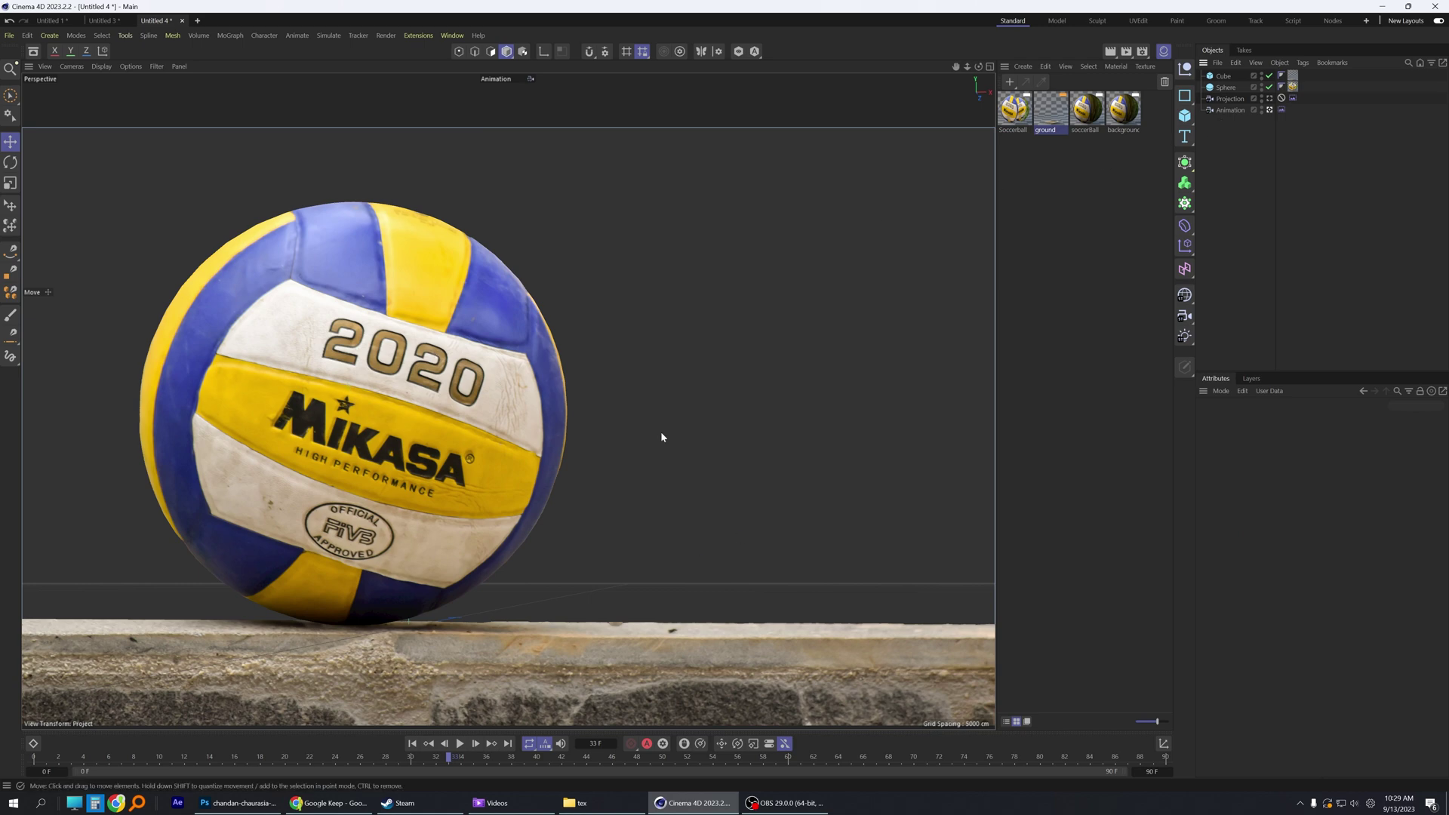
alt+drag(459, 462, 429, 468)
key(ctrl+shift+z)
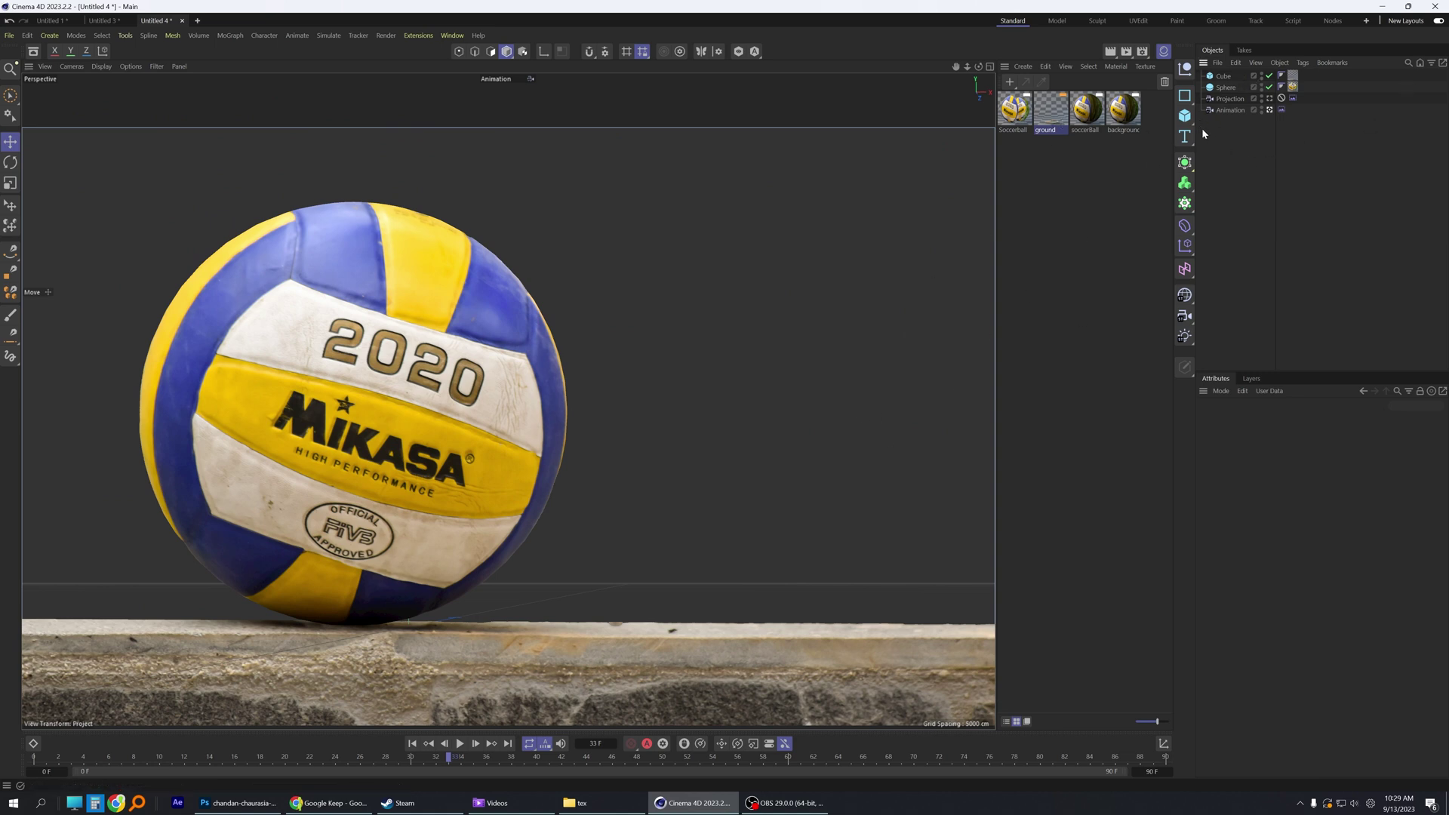
Step: Add a plane object with its orientation set to -Z
drag(1188, 117, 1223, 162)
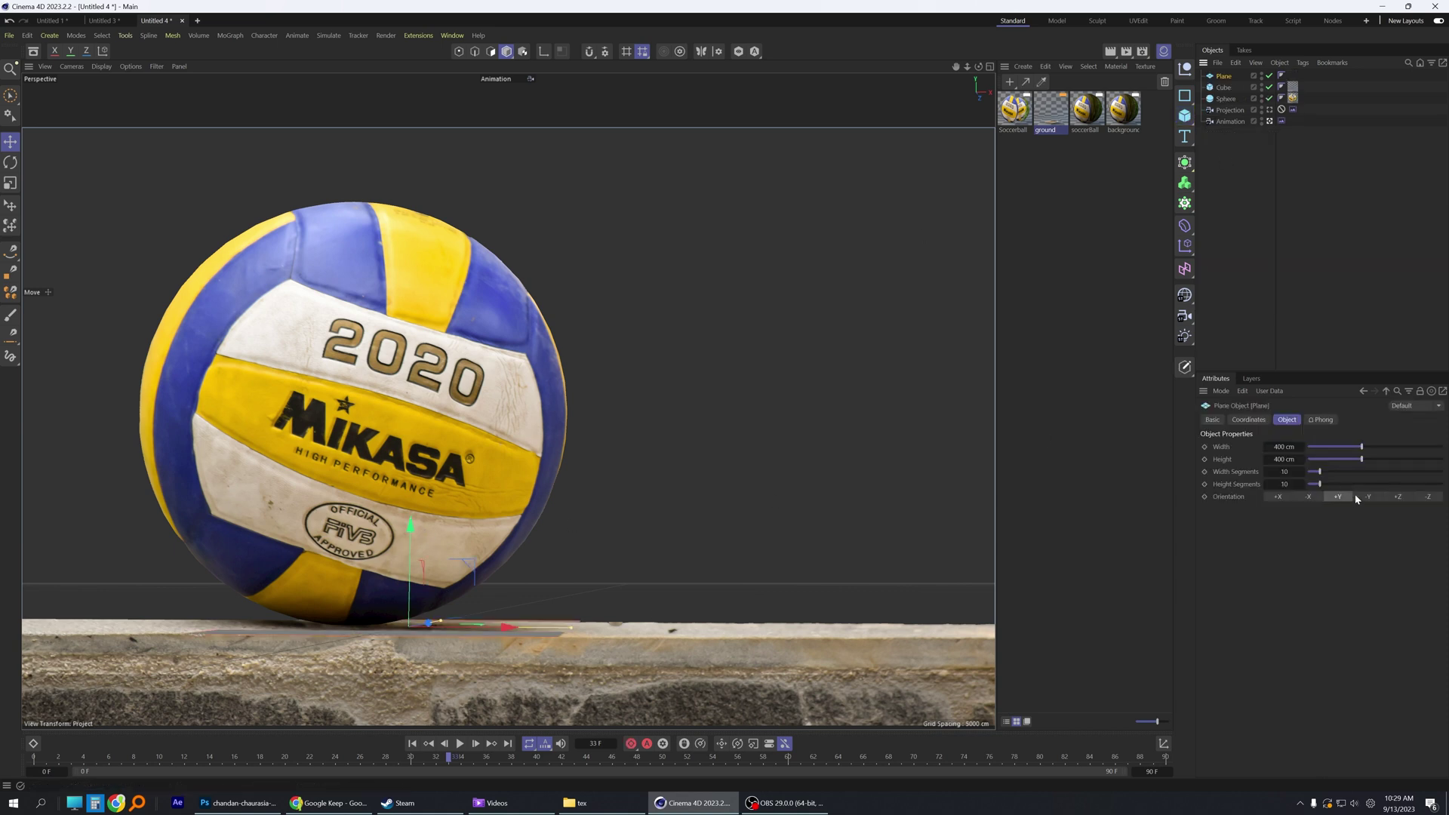
click(1428, 497)
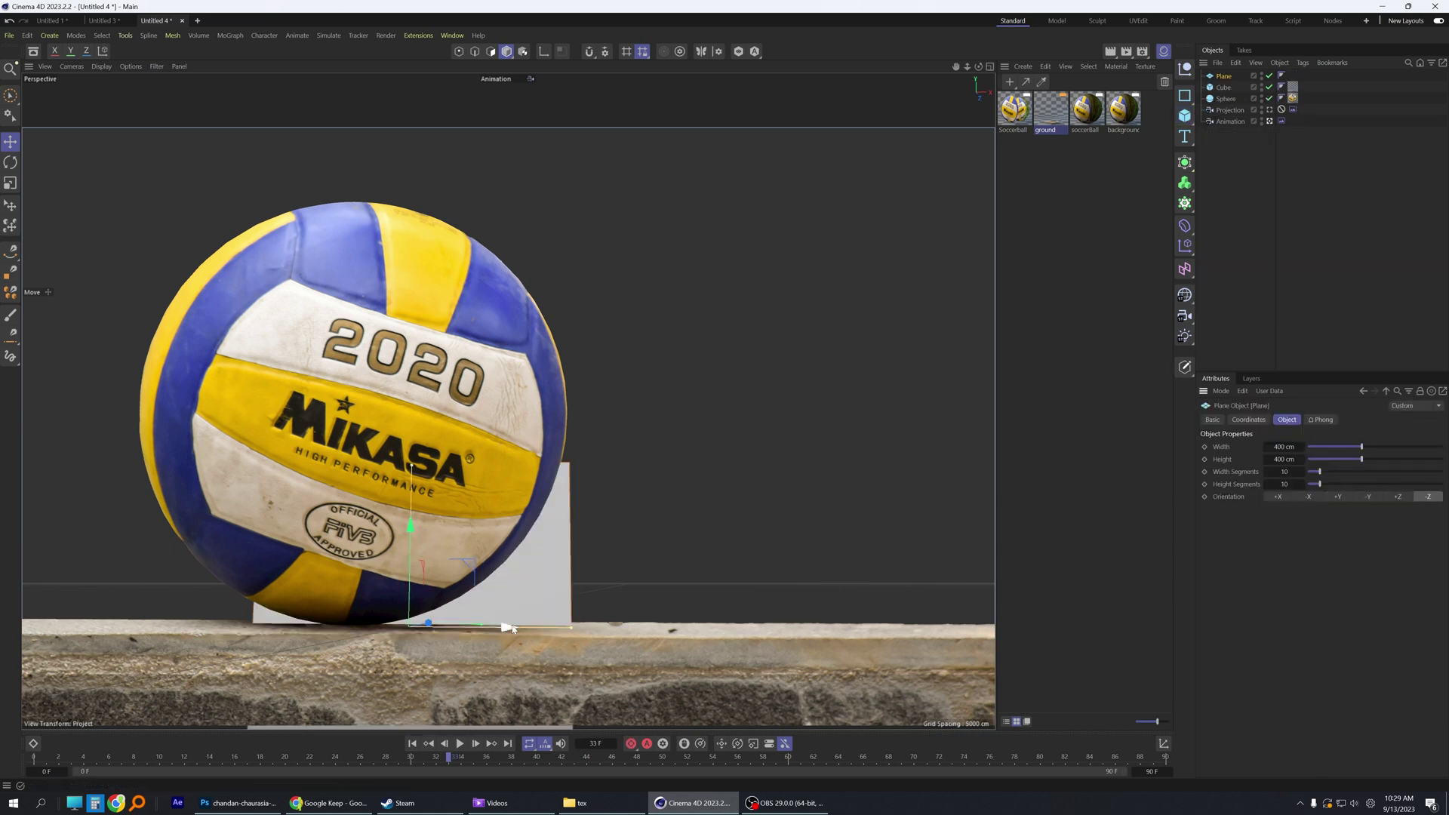
Step: Move the plane well behind the ball, raise it, and enlarge it to about 4163 by 2814 cm to fill the camera view
drag(506, 628, 662, 602)
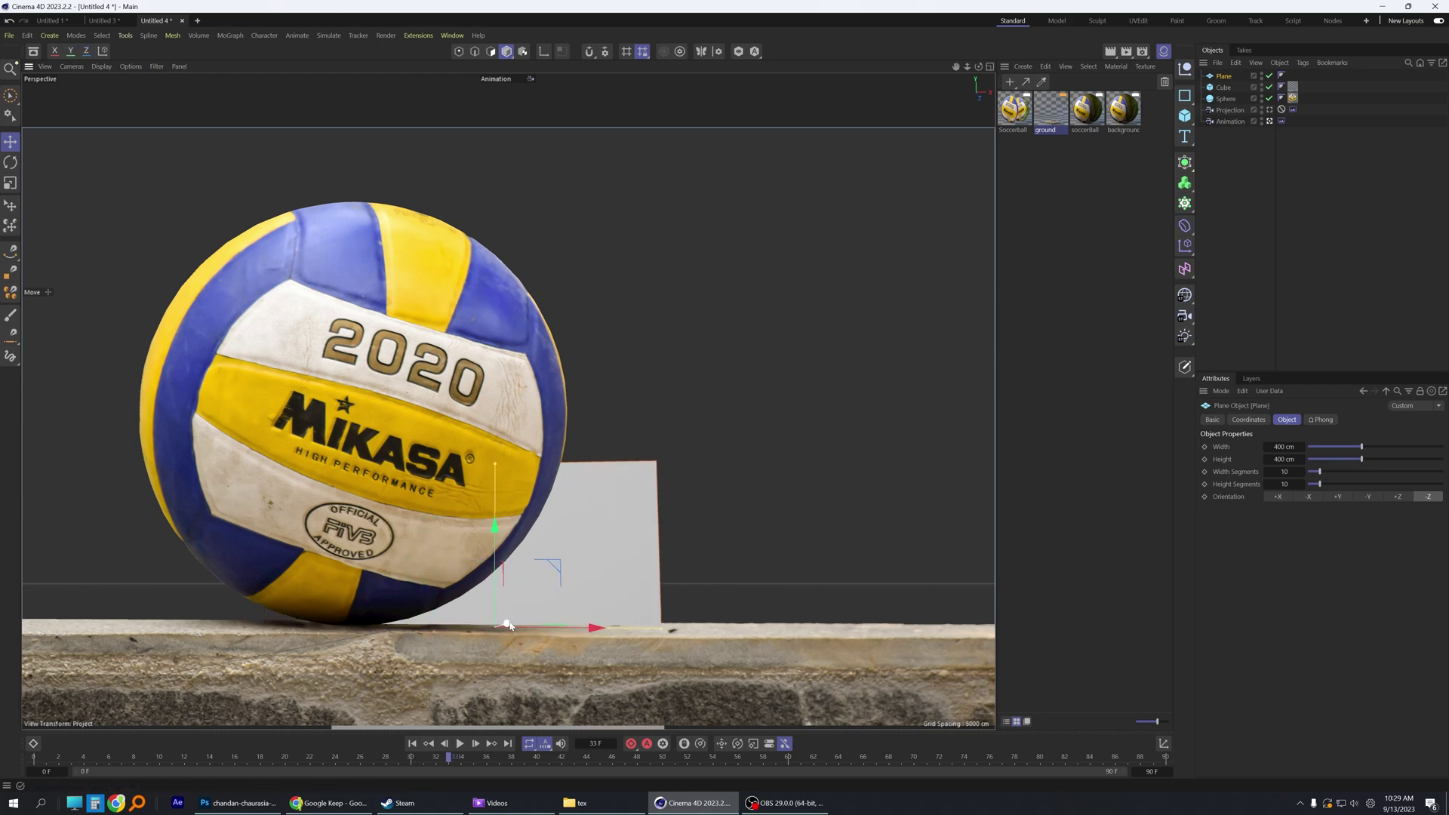
drag(507, 625, 695, 499)
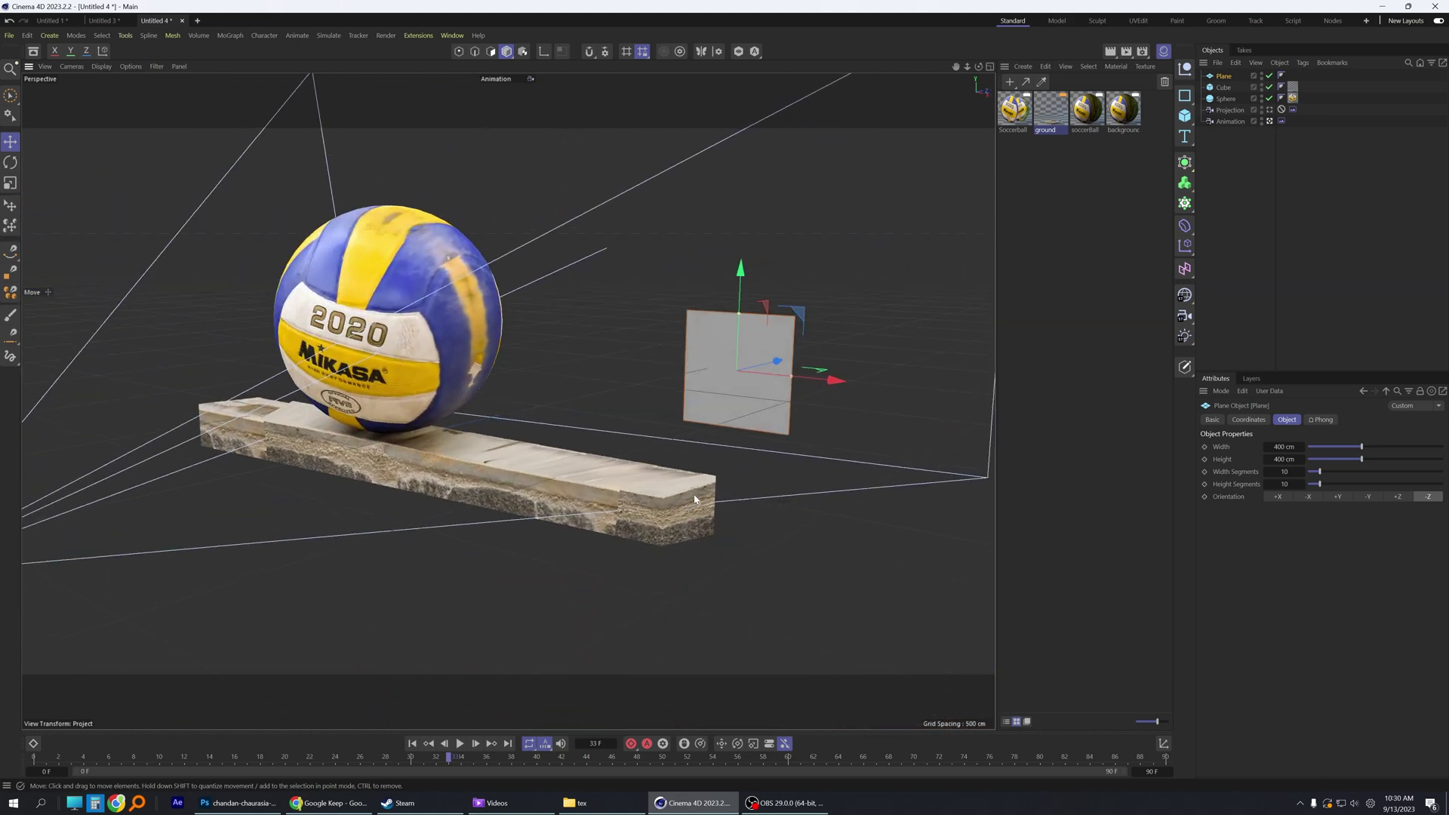
click(470, 759)
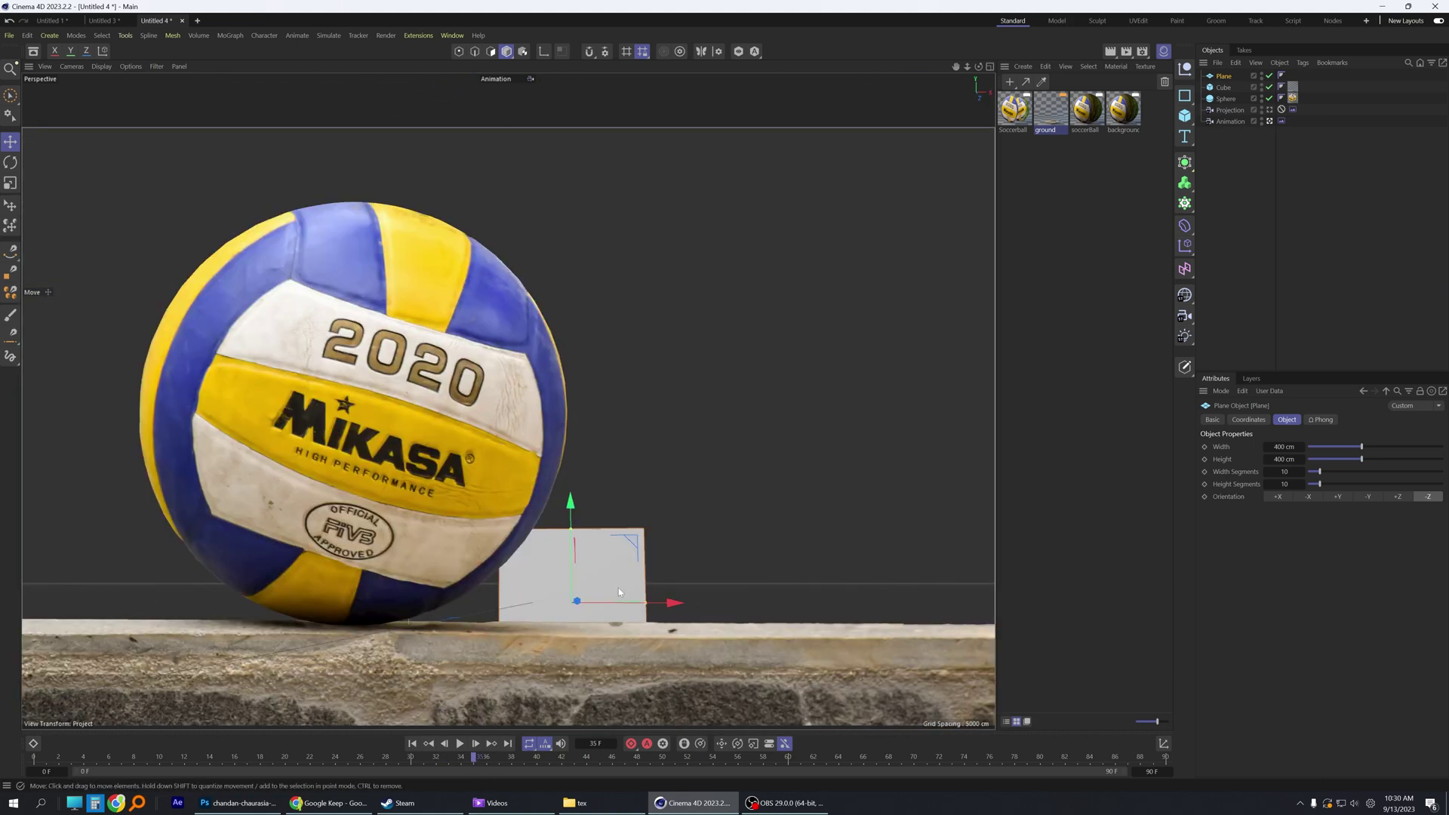
drag(570, 535, 1223, 506)
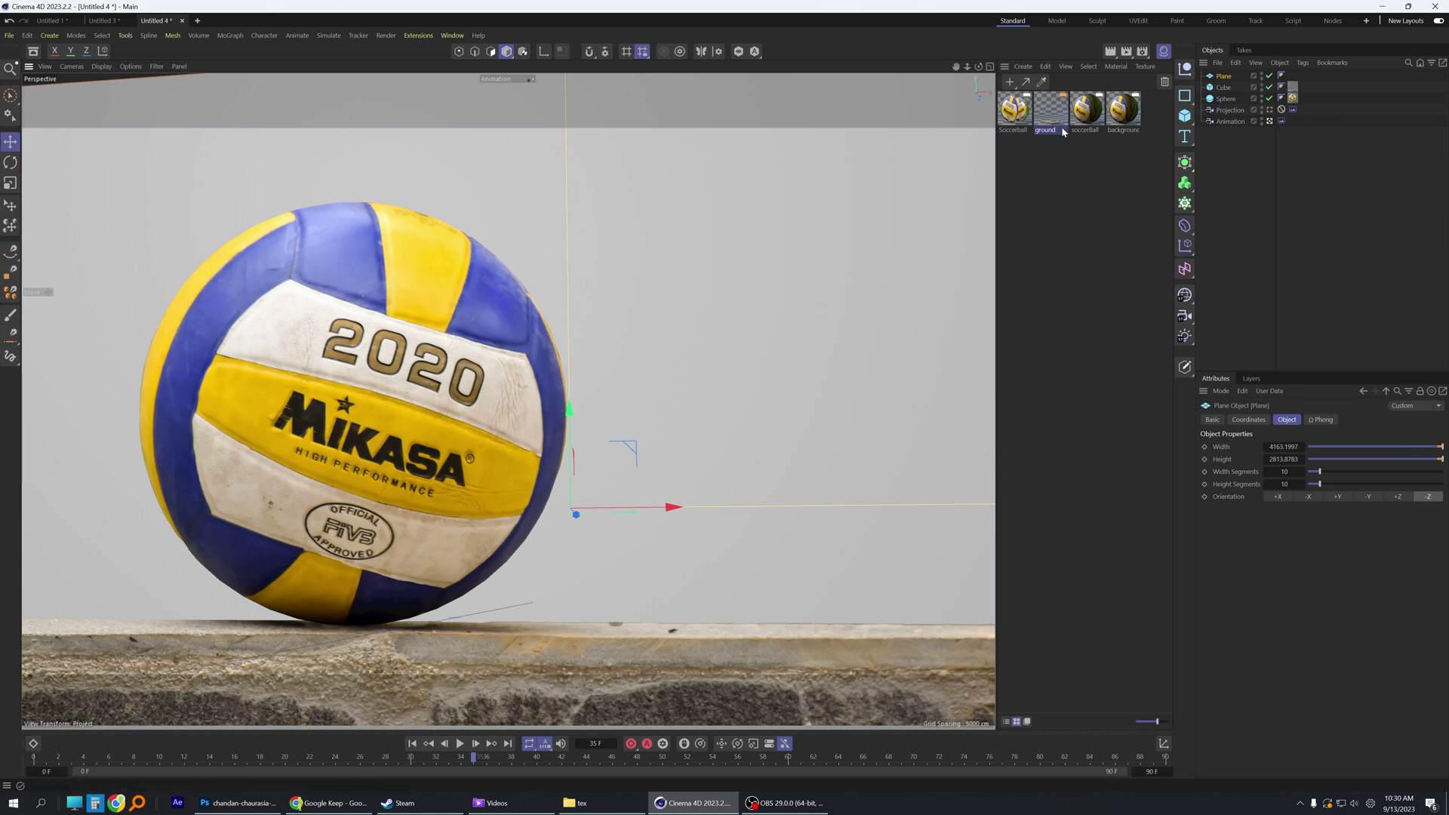
Step: Duplicate the ground material and rename the copy as background
ctrl+drag(1051, 123, 1075, 138)
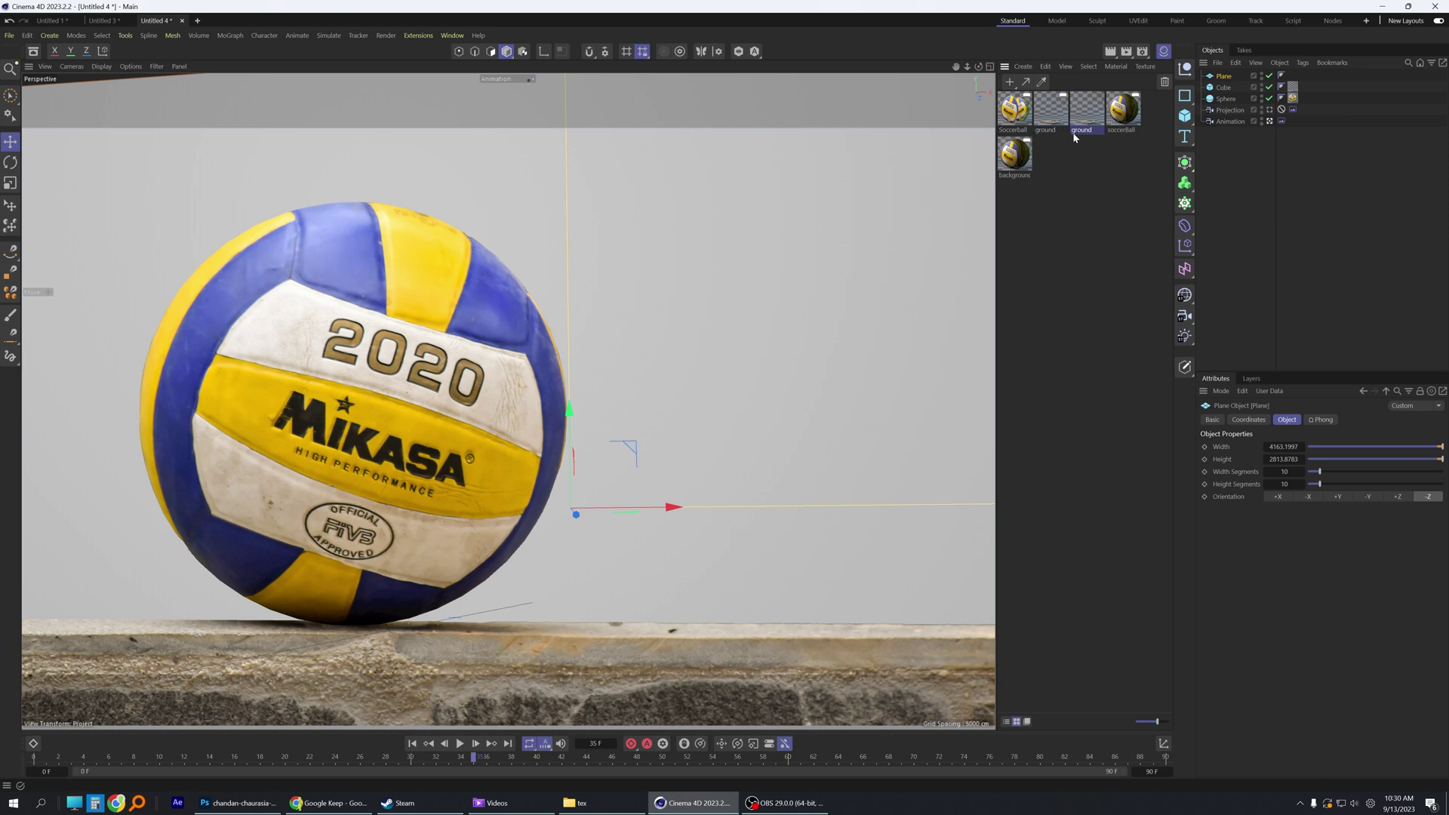
double_click(1084, 130)
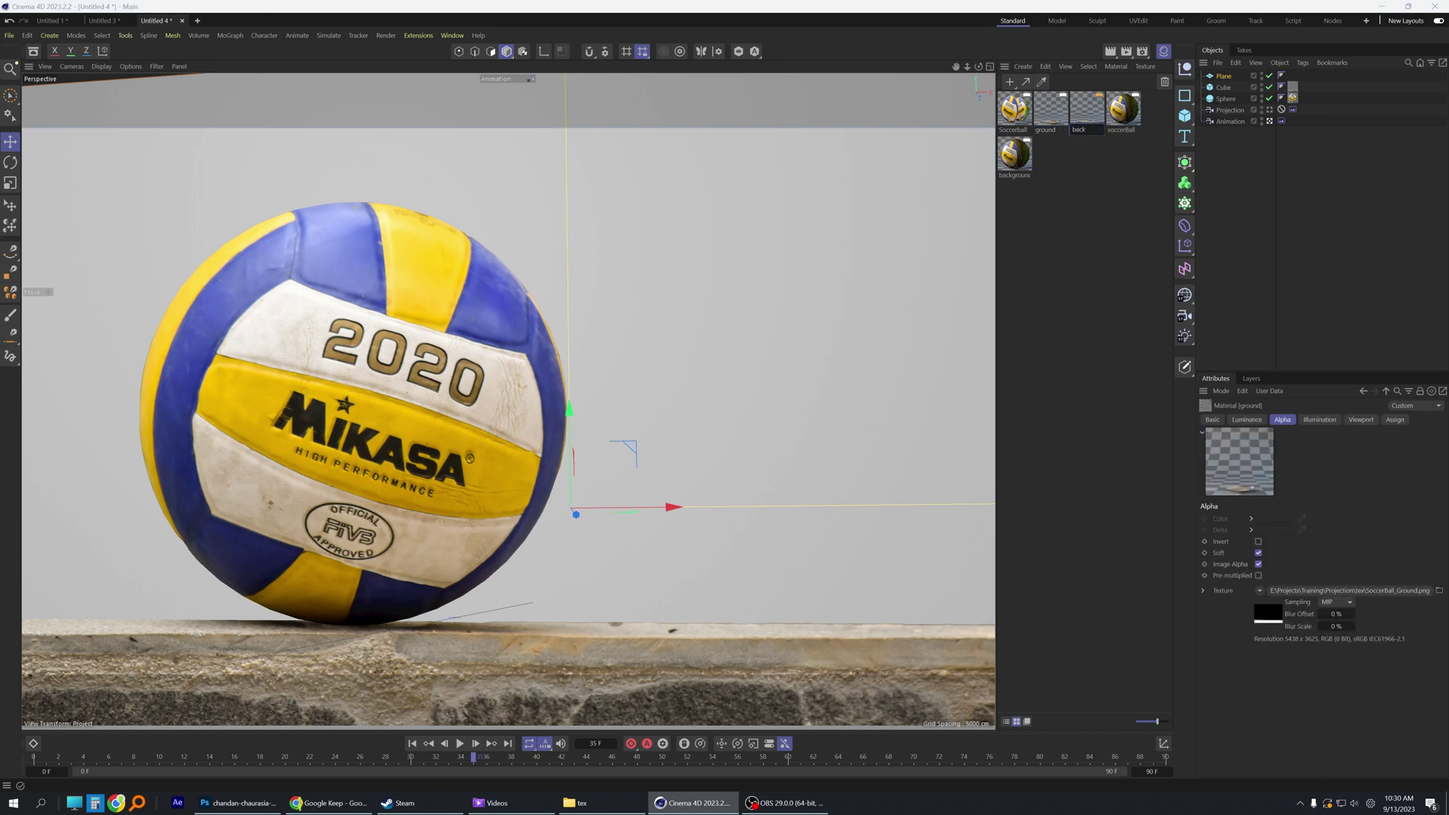
text(background)
key(Return)
Step: Load soccerBall_BG as the new background material's luminance texture and disable its alpha channel
double_click(1085, 117)
drag(1223, 126, 941, 126)
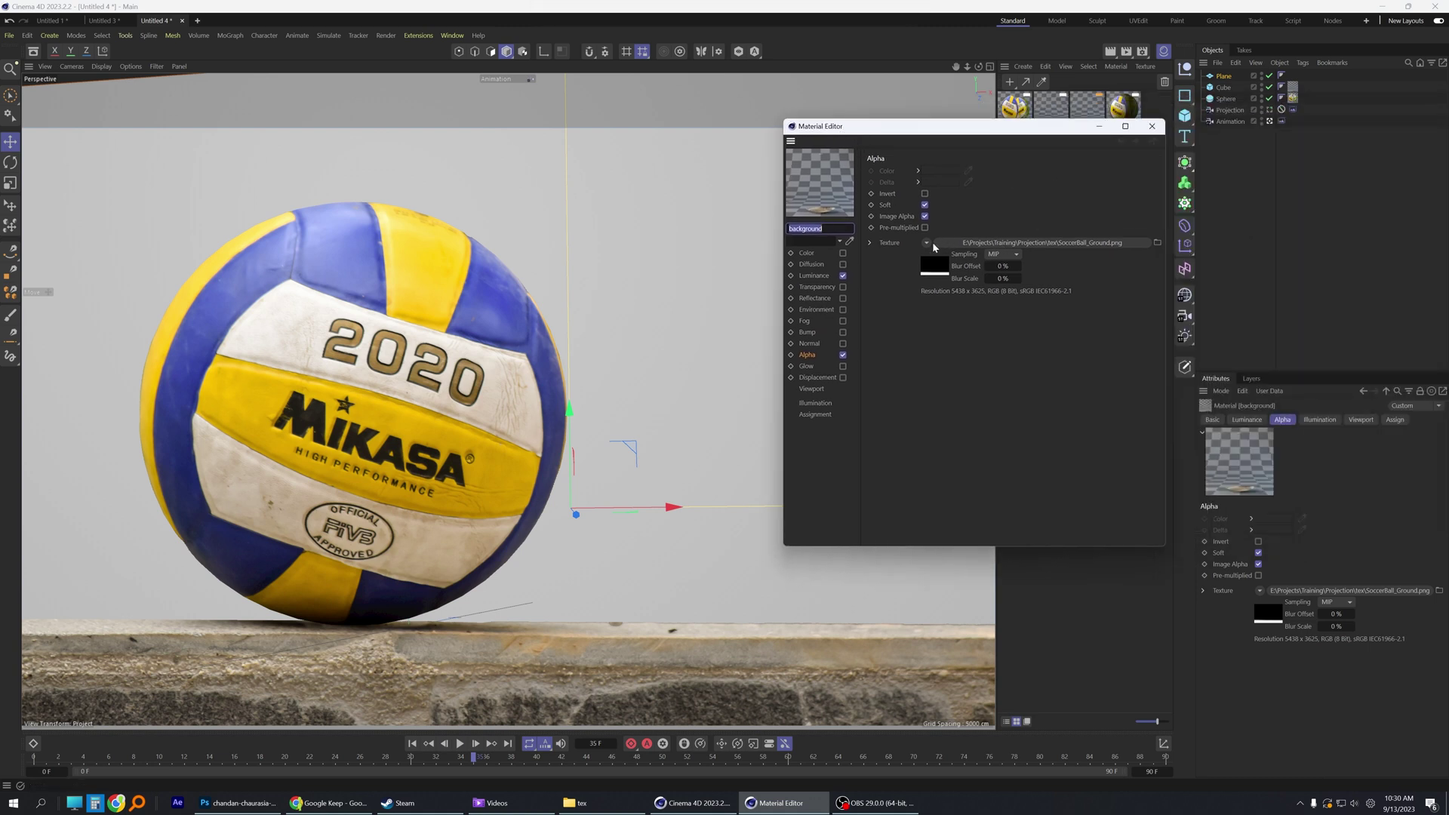
click(814, 277)
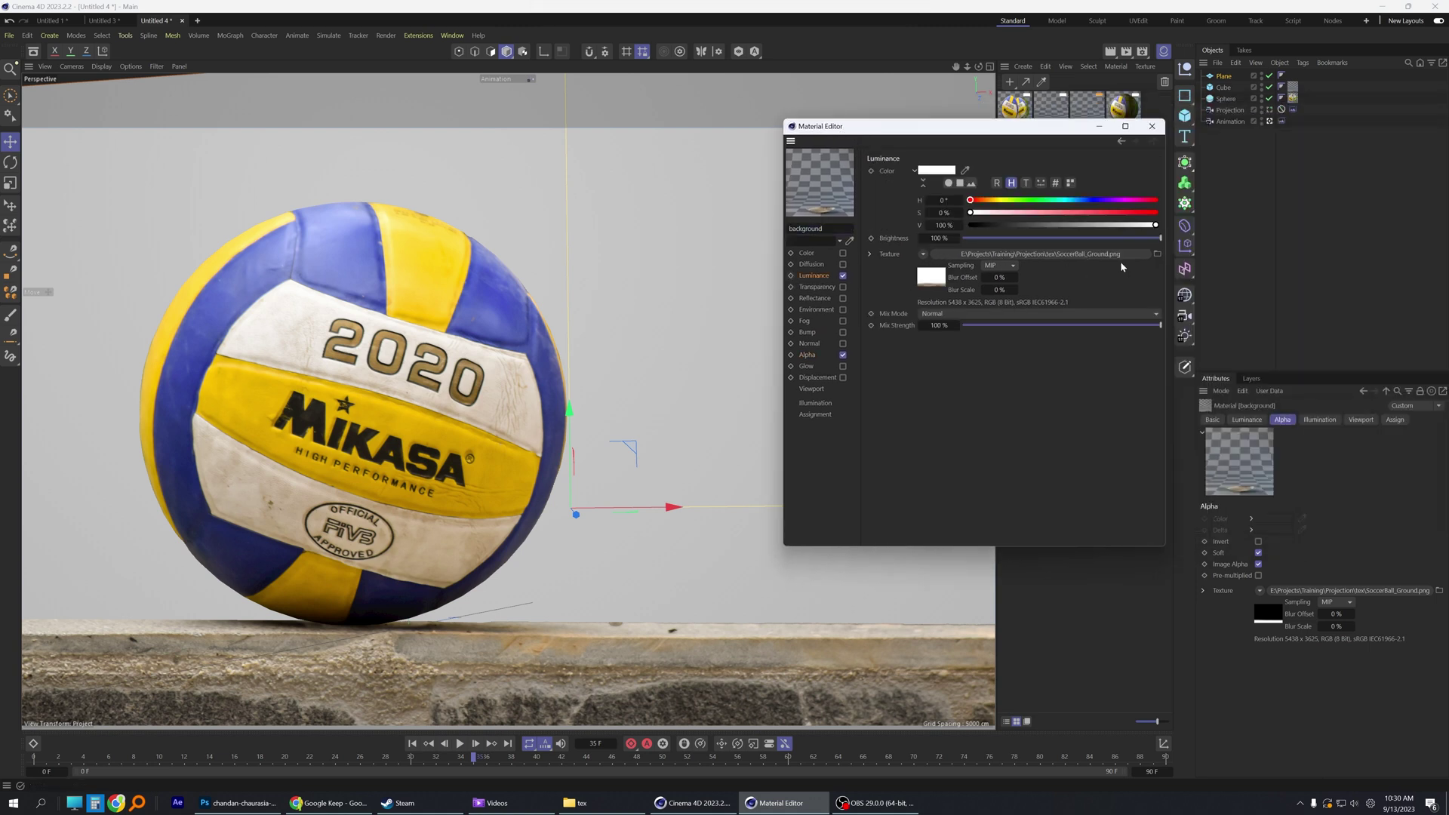
click(1158, 255)
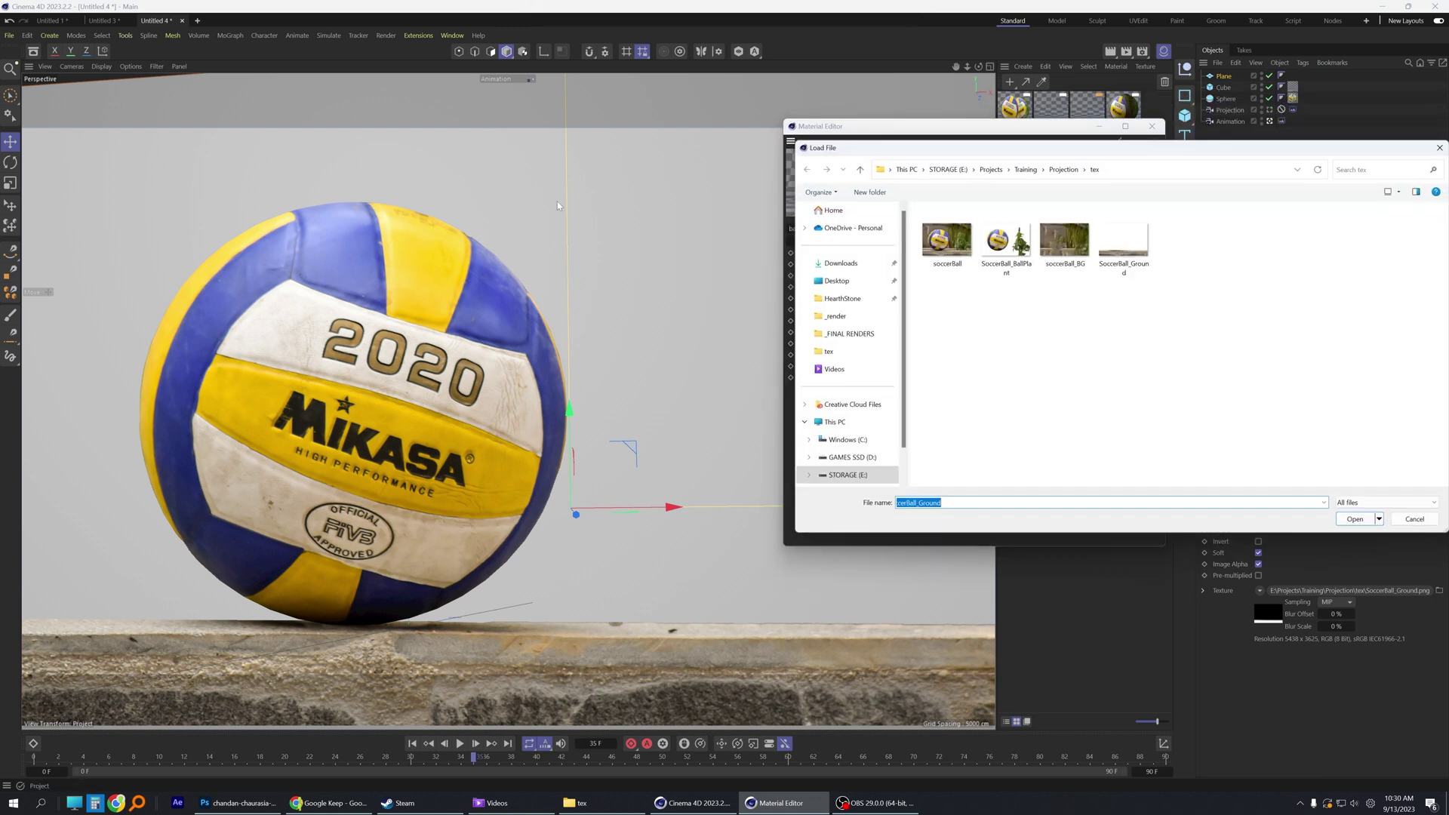
double_click(1057, 249)
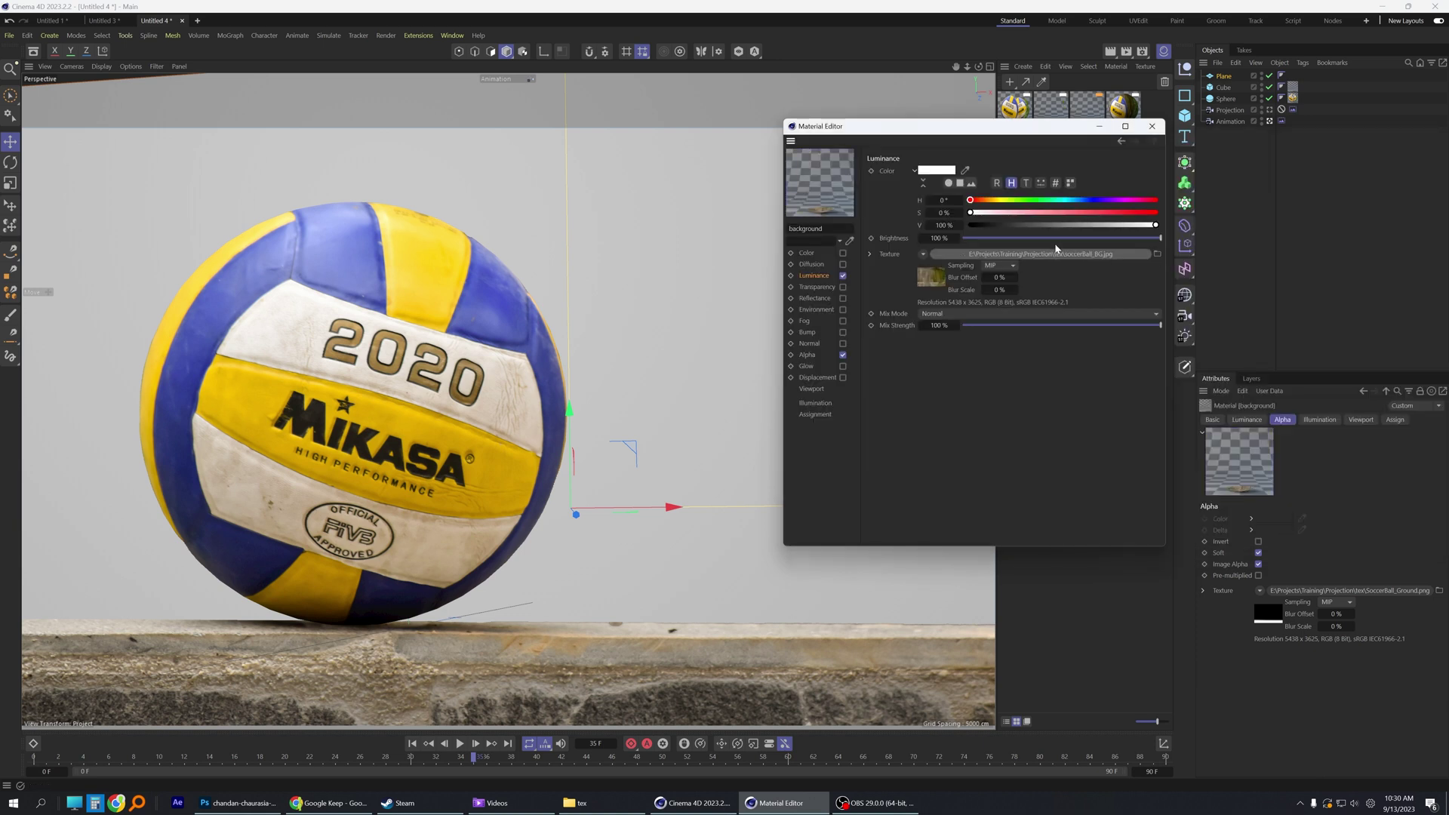
click(842, 357)
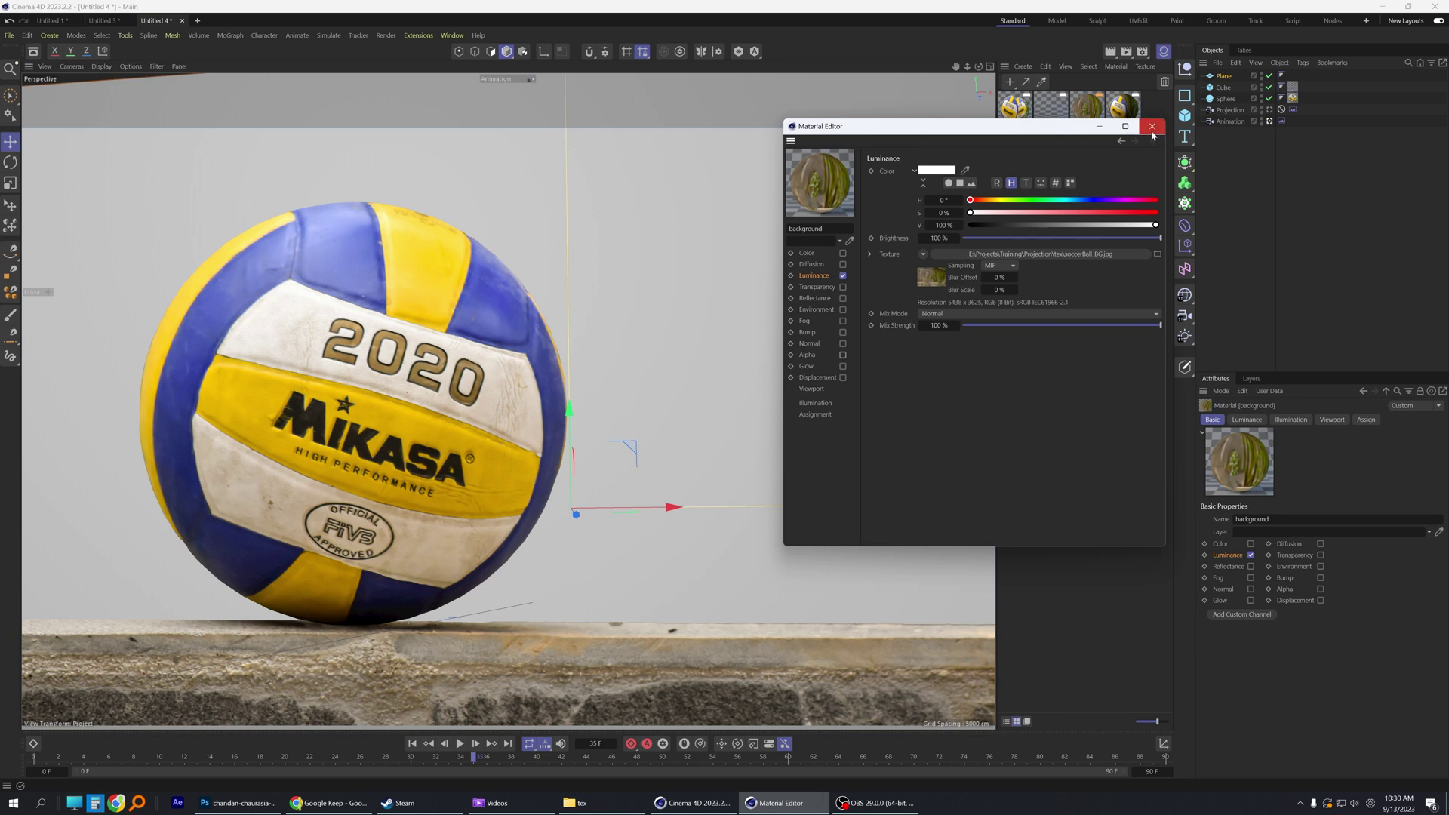
click(1152, 126)
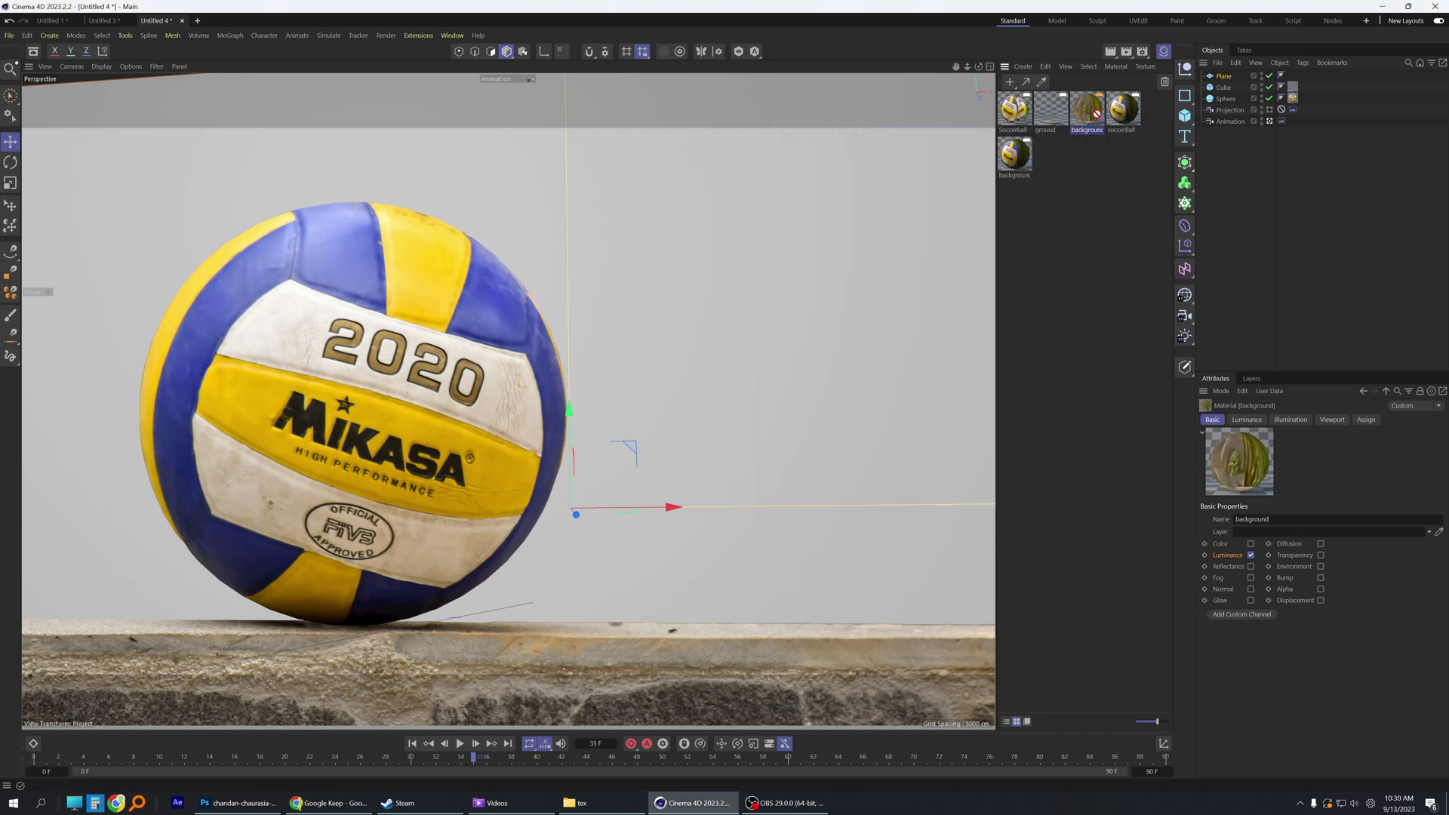
Step: Give the plane a copy of the cube's camera-mapping material tag using the background material, and rename the plane as background
click(1293, 77)
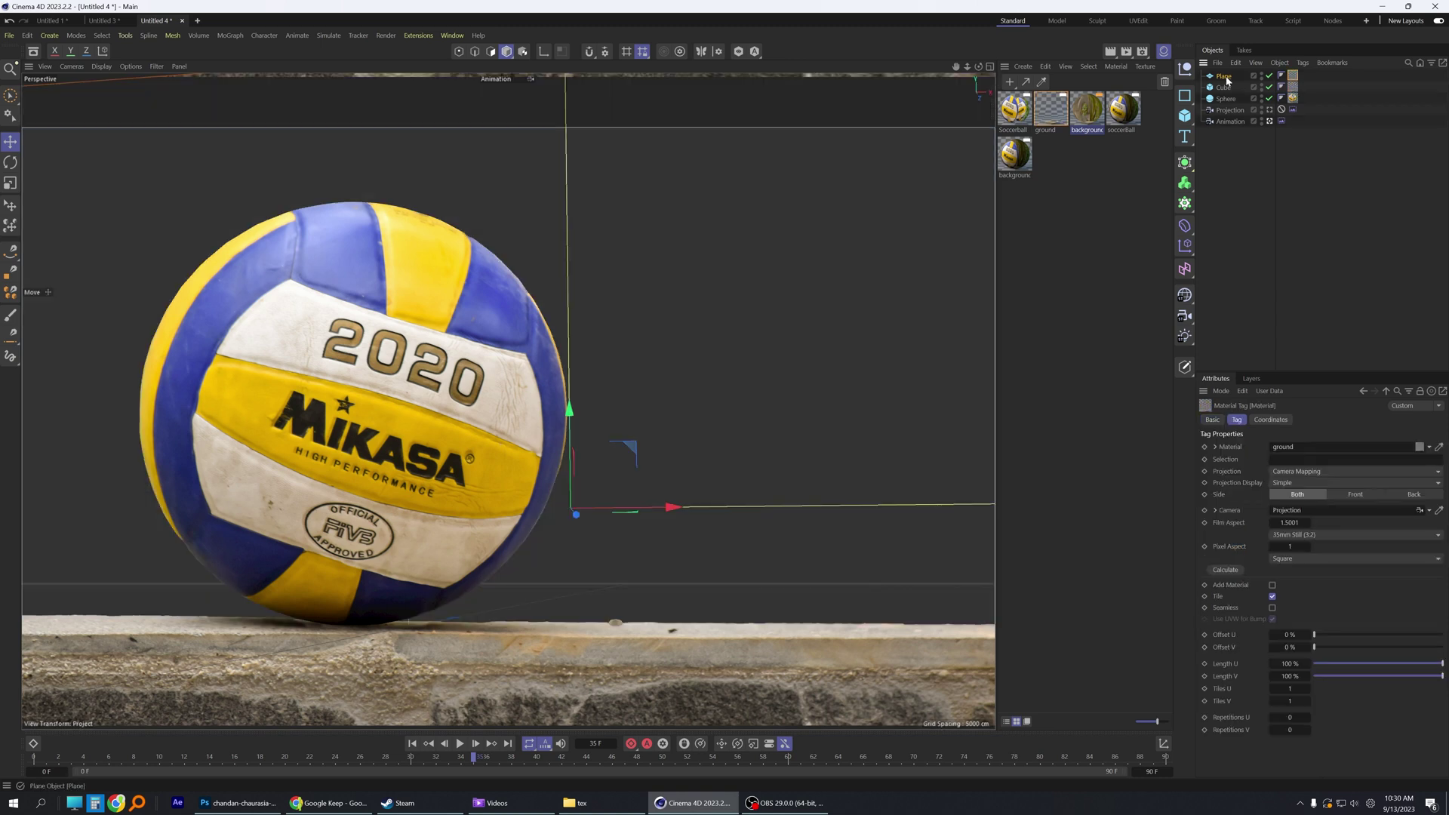
double_click(1224, 76)
text(background)
key(Return)
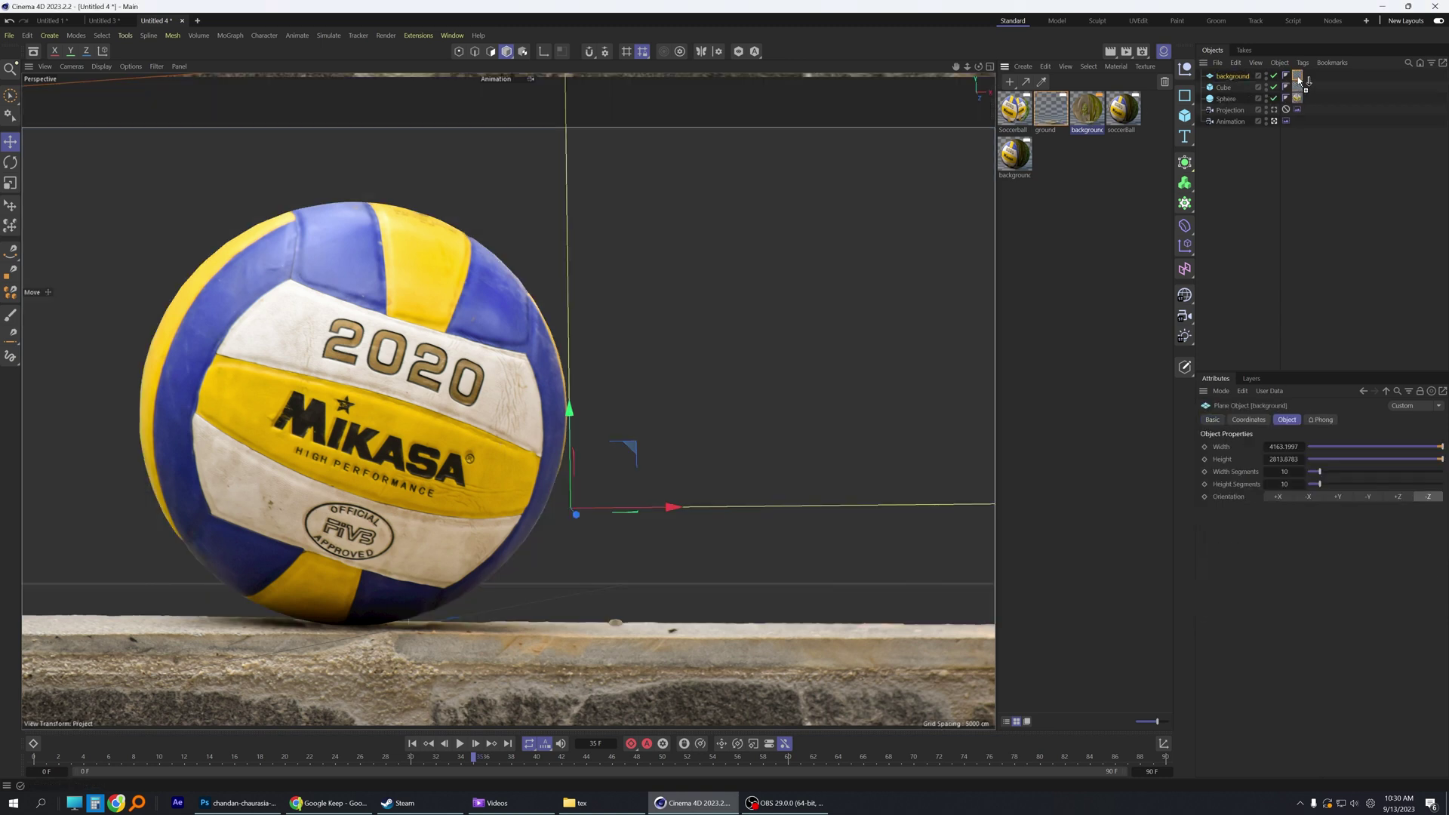
drag(1299, 78, 1300, 81)
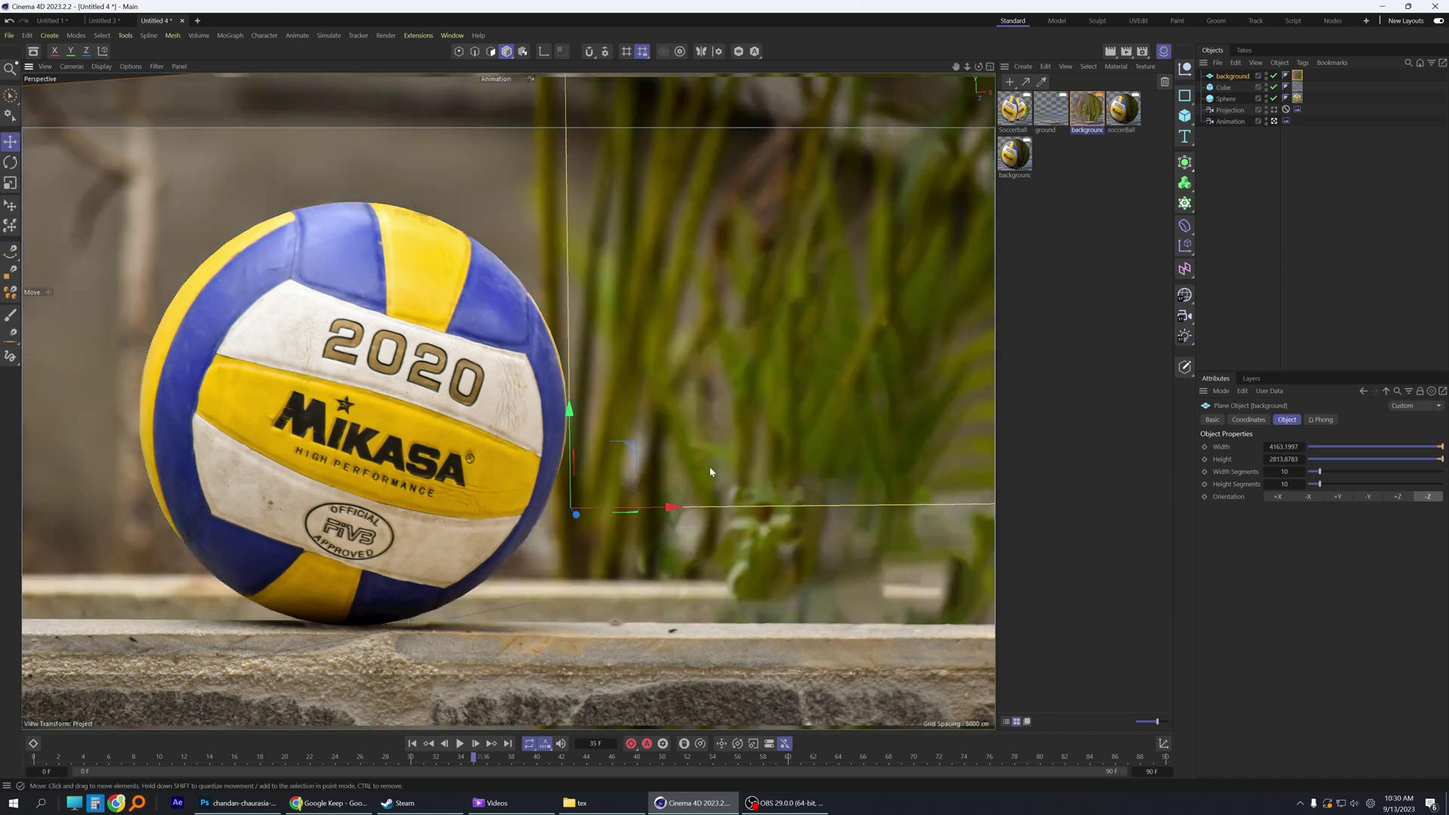
Step: Turn off texture tiling in the material tags of both the background plane and the ground cube
alt+drag(710, 467, 594, 431)
alt+right_drag(593, 431, 487, 420)
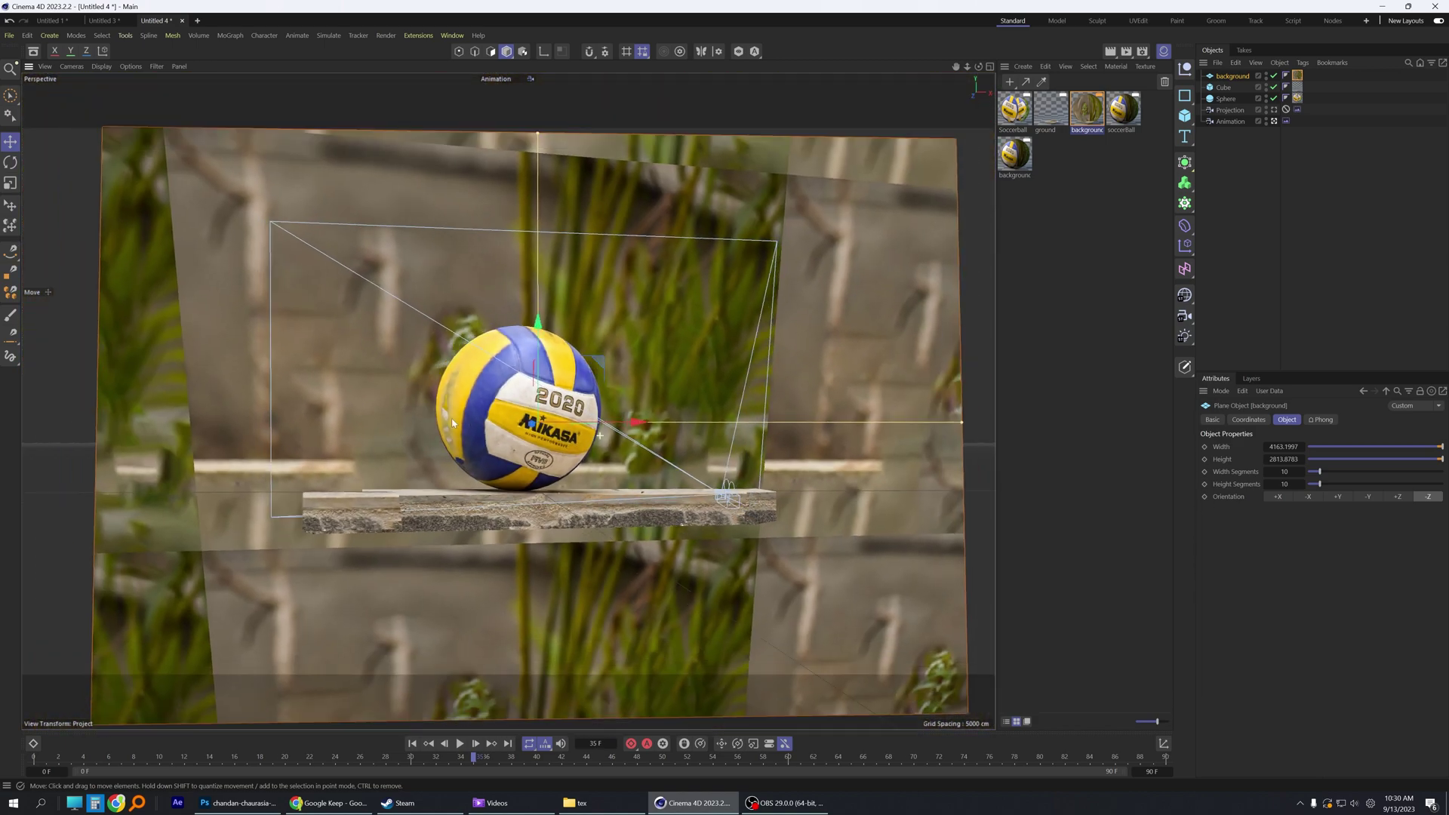
mouse_move(487, 420)
alt+mouse_down()
mouse_move(466, 415)
mouse_move(483, 411)
alt+mouse_up()
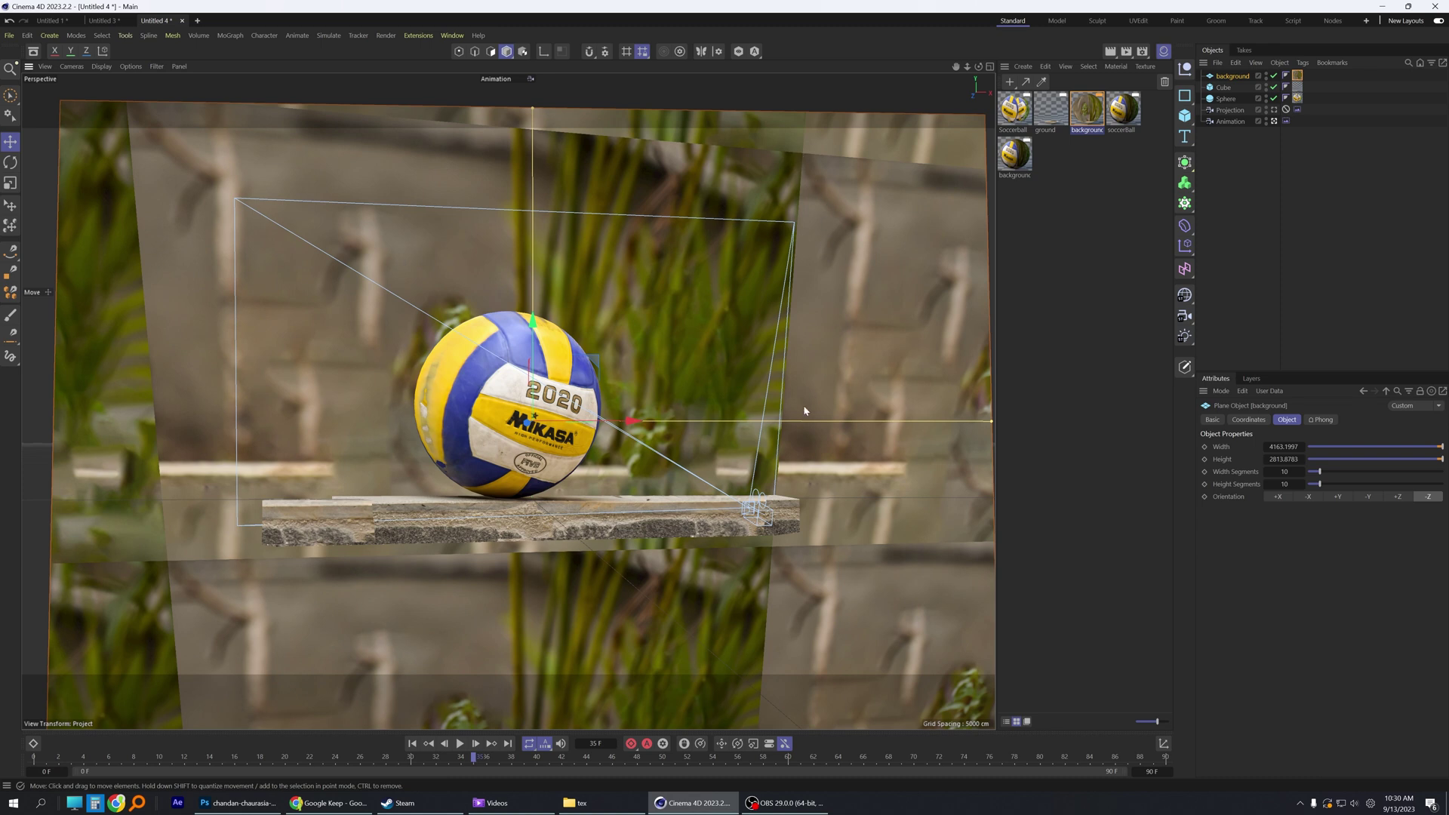
click(1298, 75)
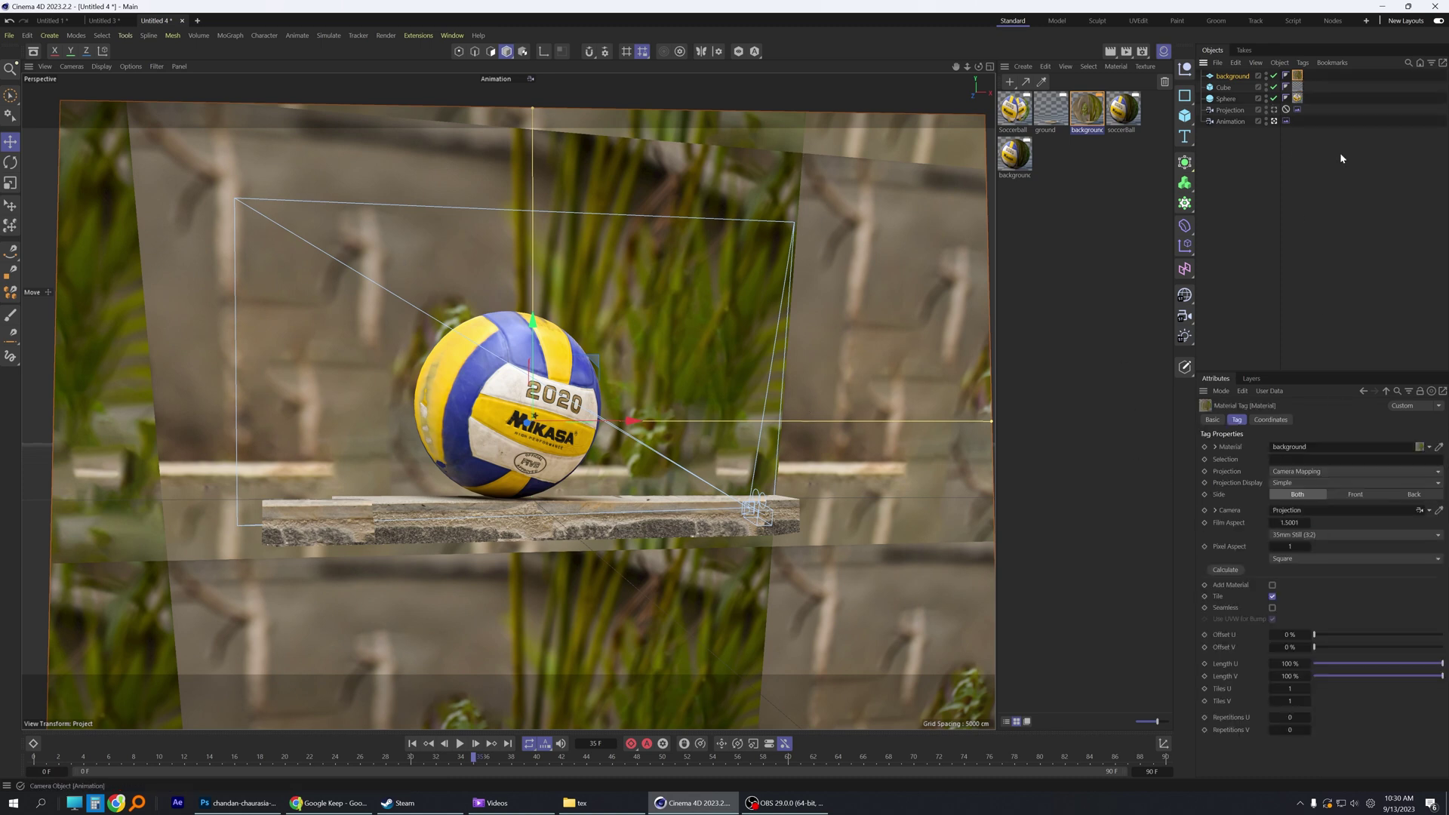
click(1273, 597)
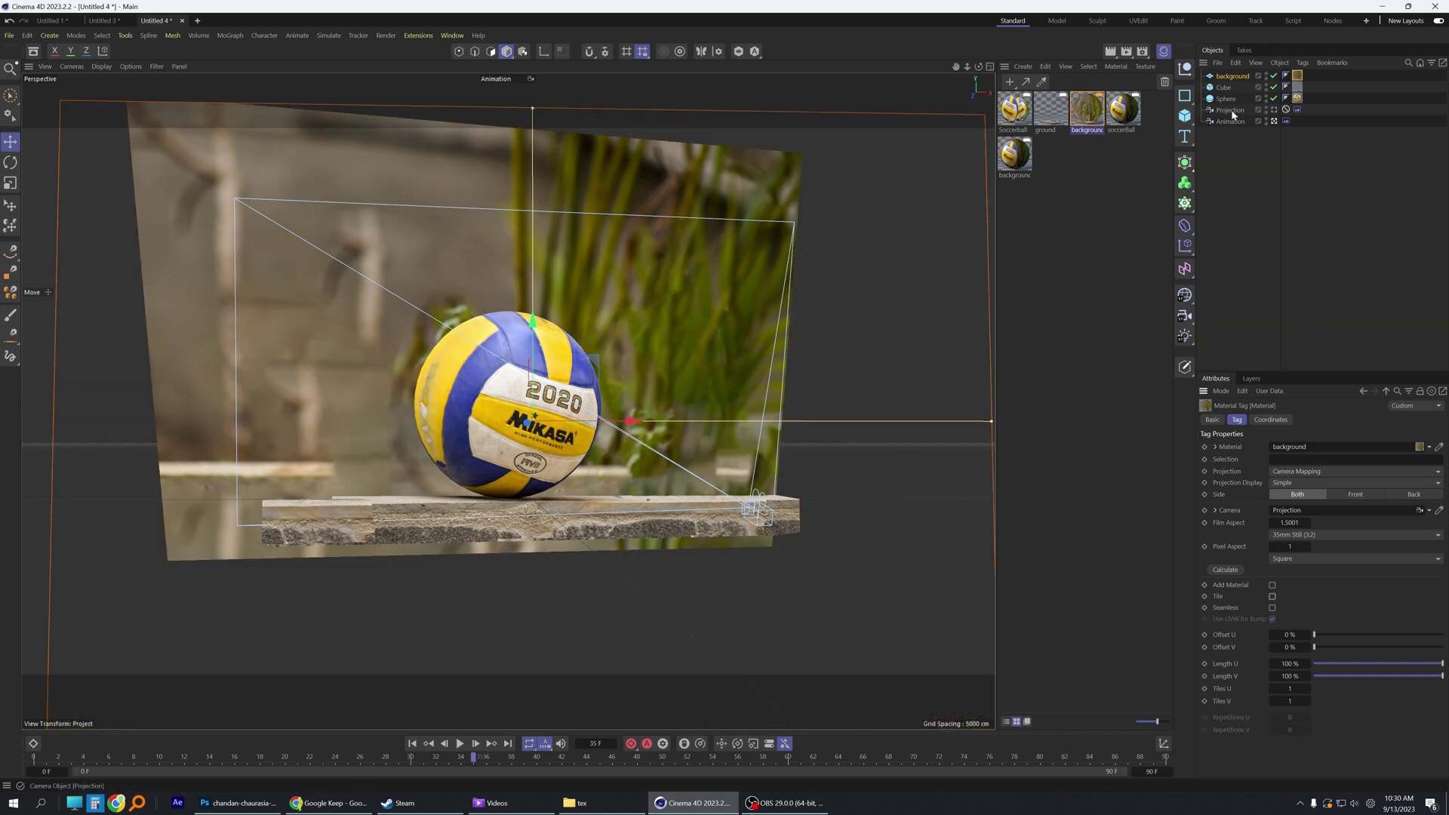
click(1297, 87)
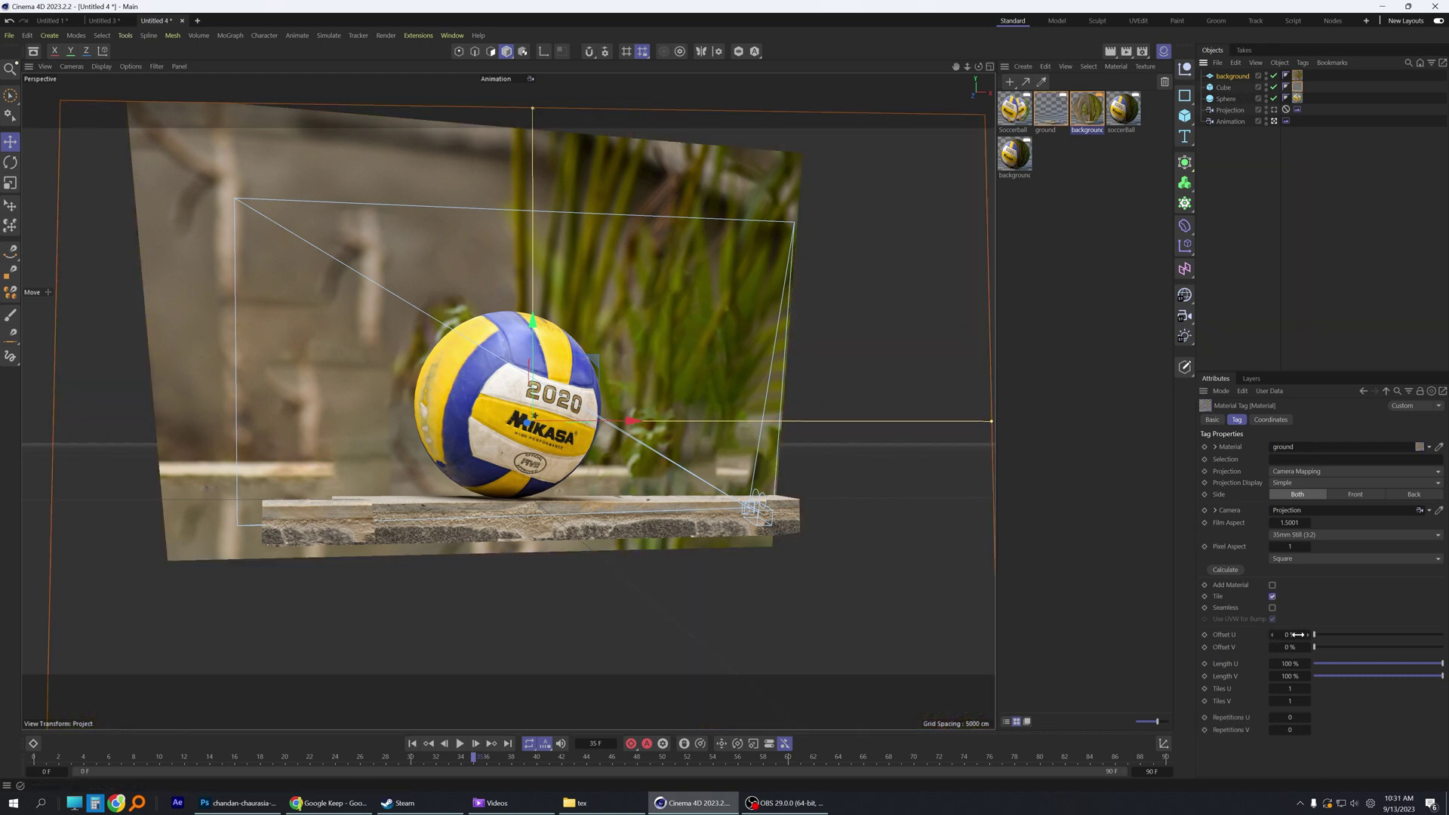
click(1272, 597)
alt+drag(622, 476, 598, 510)
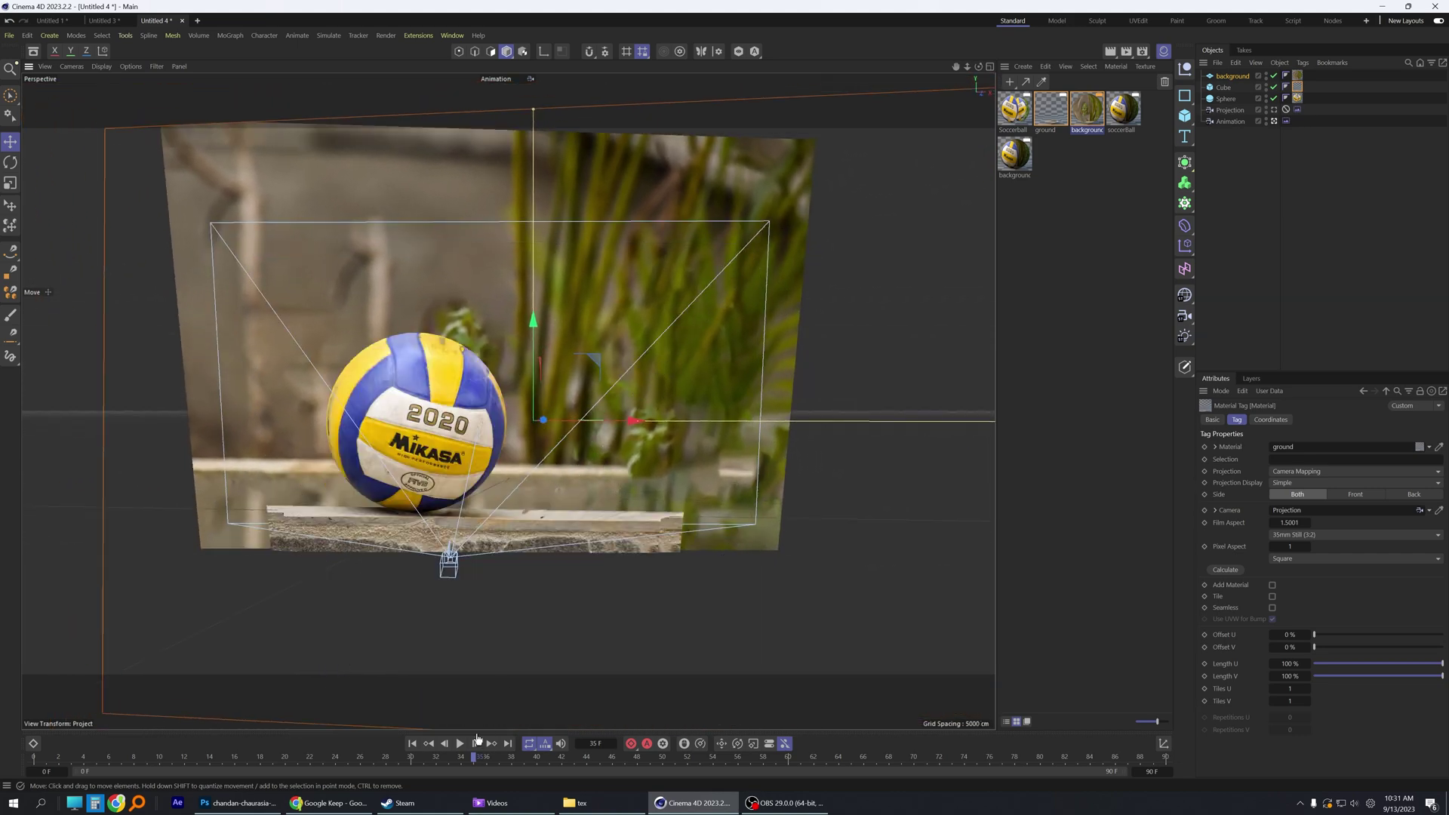
Step: Keyframe the Animation camera at frame 90 with a closer, slightly shifted view of the ball, and scrub back to preview the move
drag(479, 761, 527, 757)
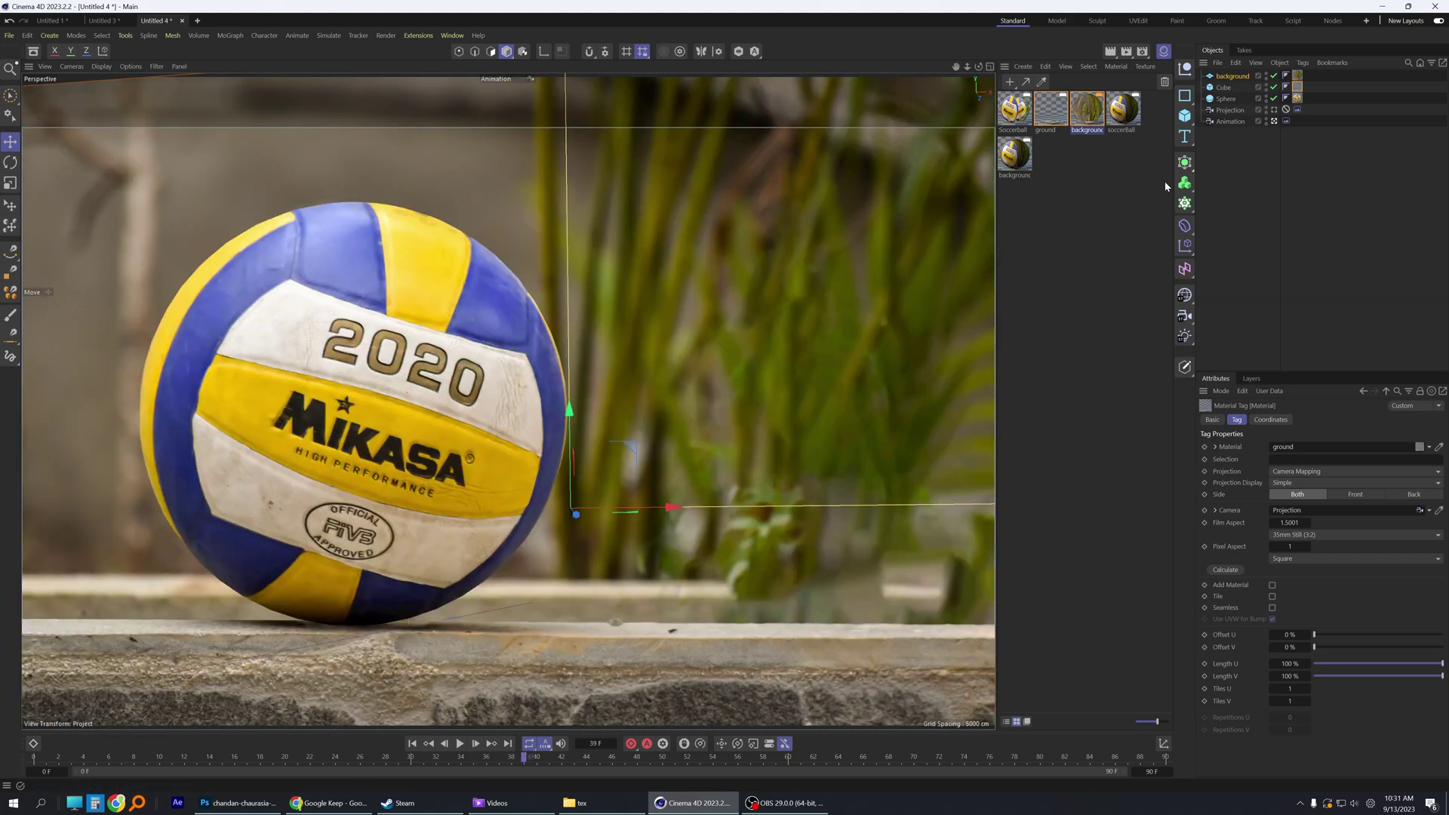
click(1229, 121)
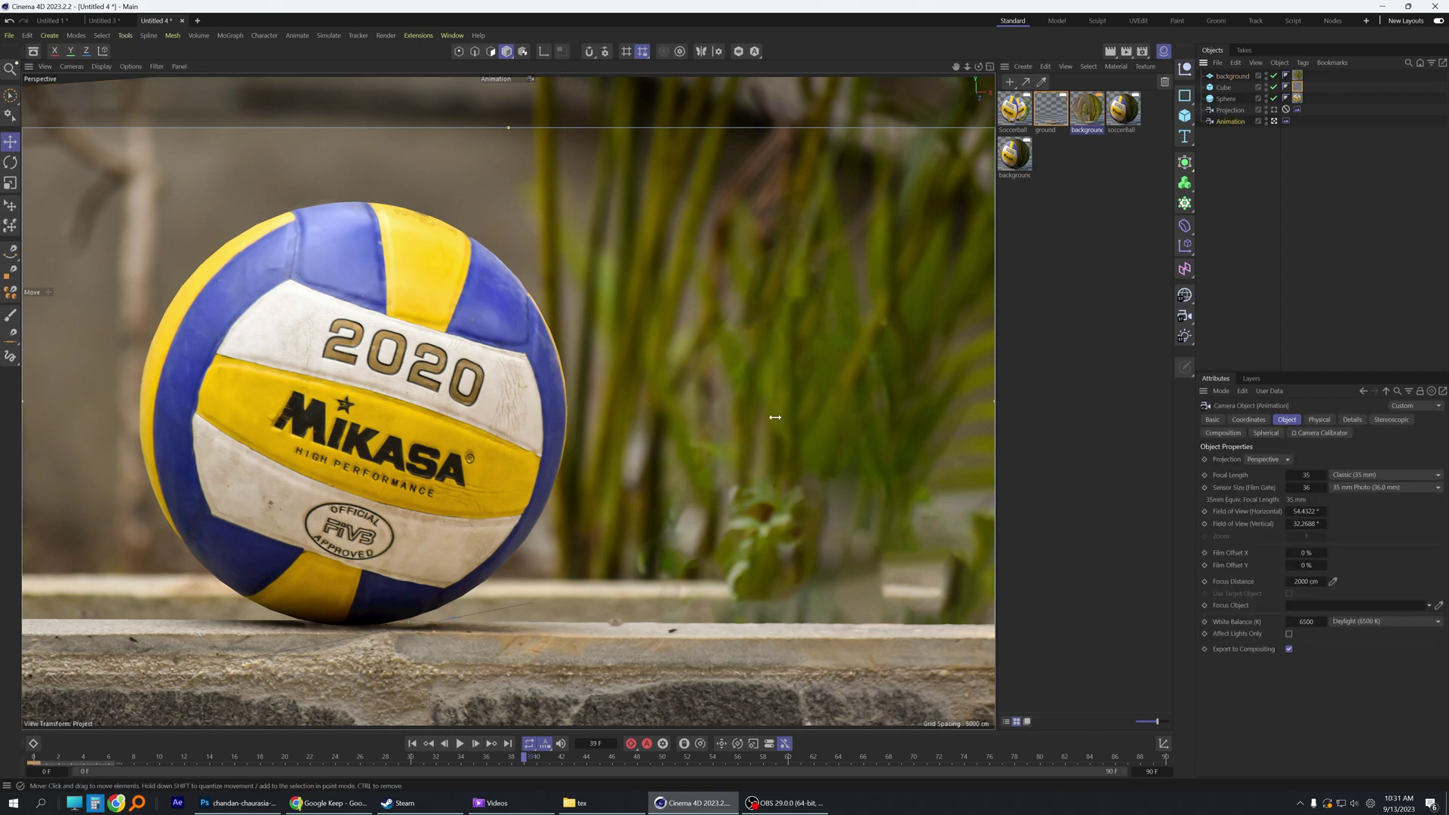
click(1166, 758)
alt+right_drag(641, 492, 676, 505)
alt+middle_drag(676, 507, 646, 496)
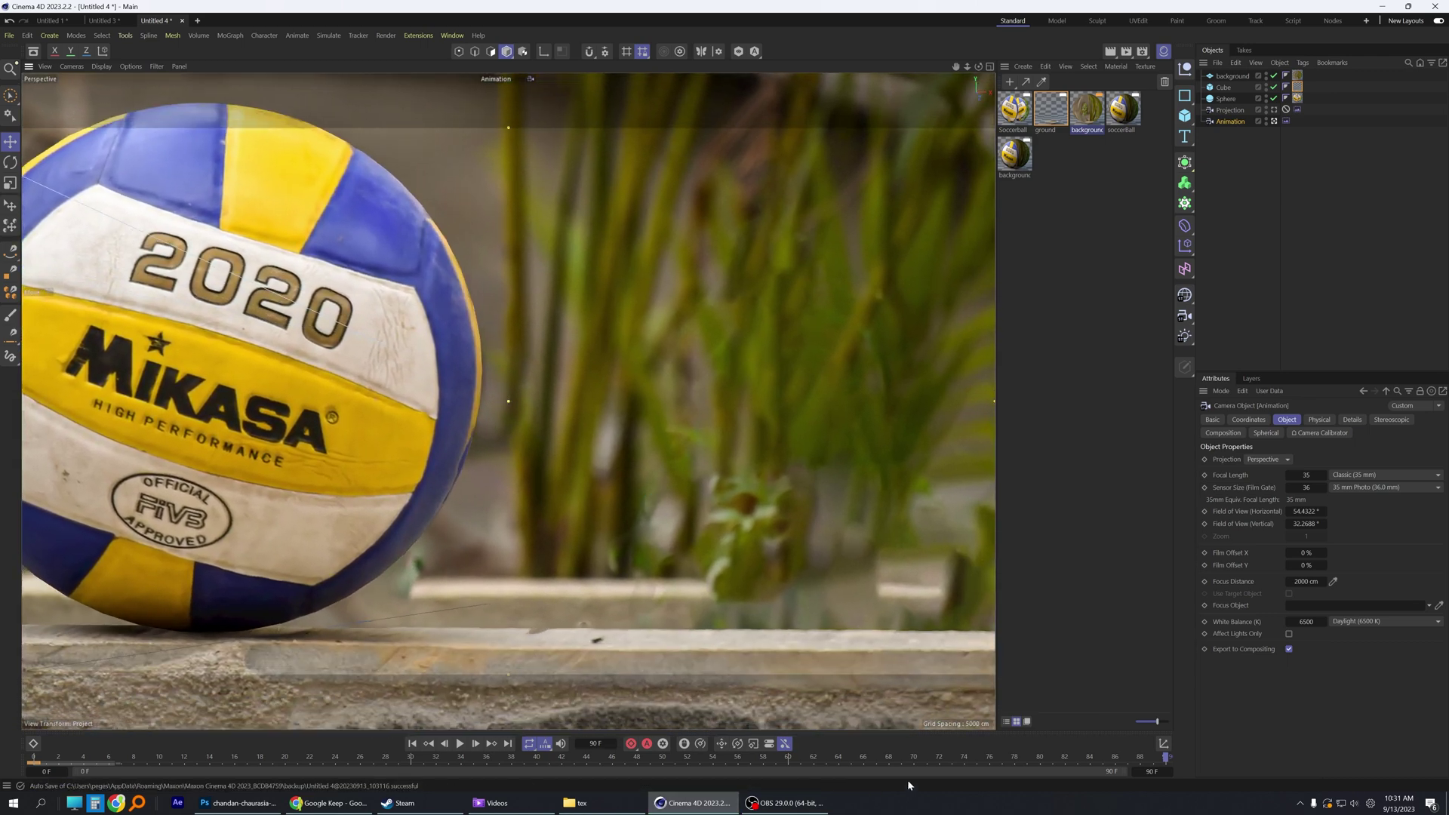
alt+drag(700, 577, 660, 565)
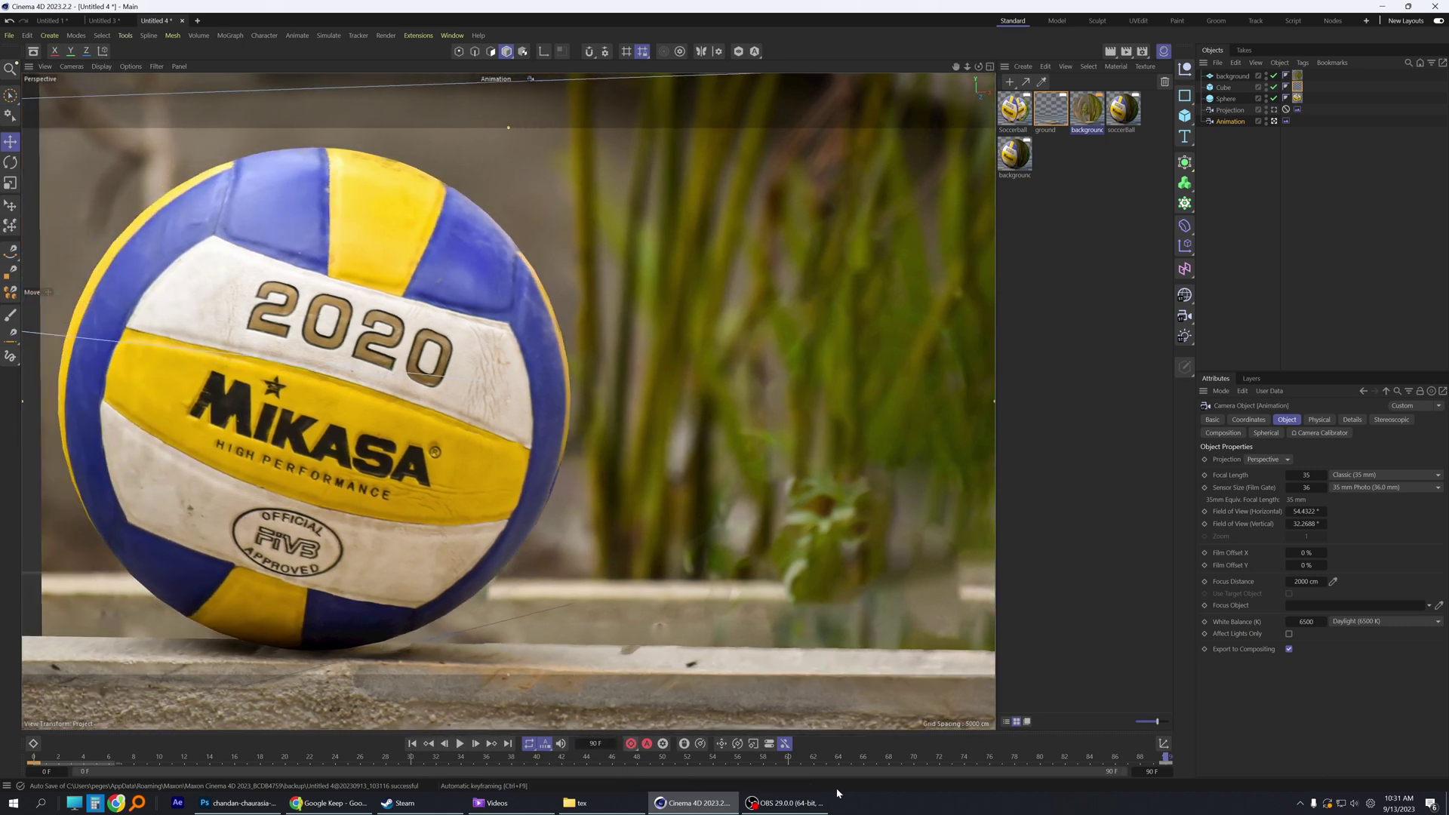
drag(1154, 762, 767, 725)
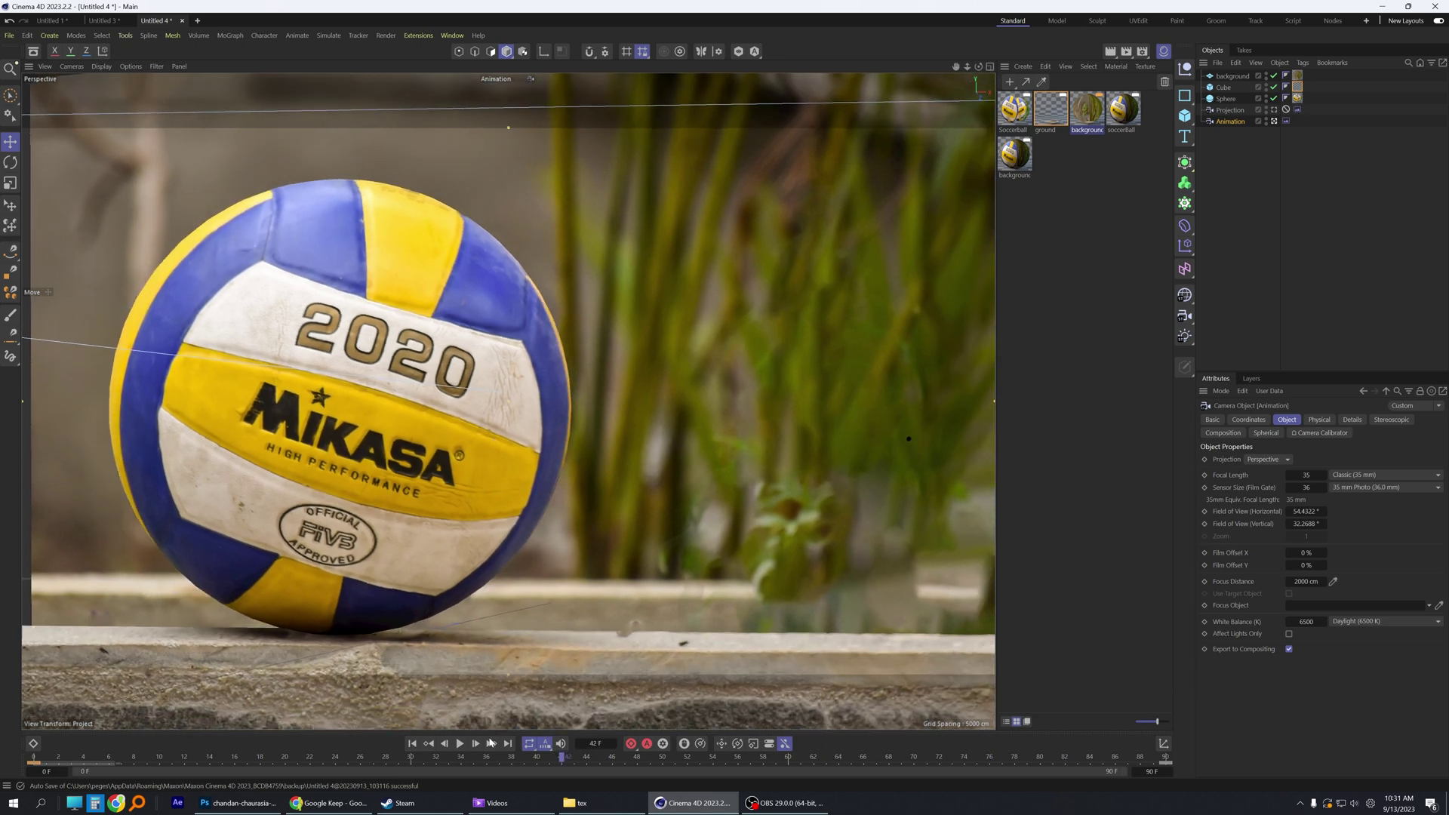
drag(491, 744, 56, 741)
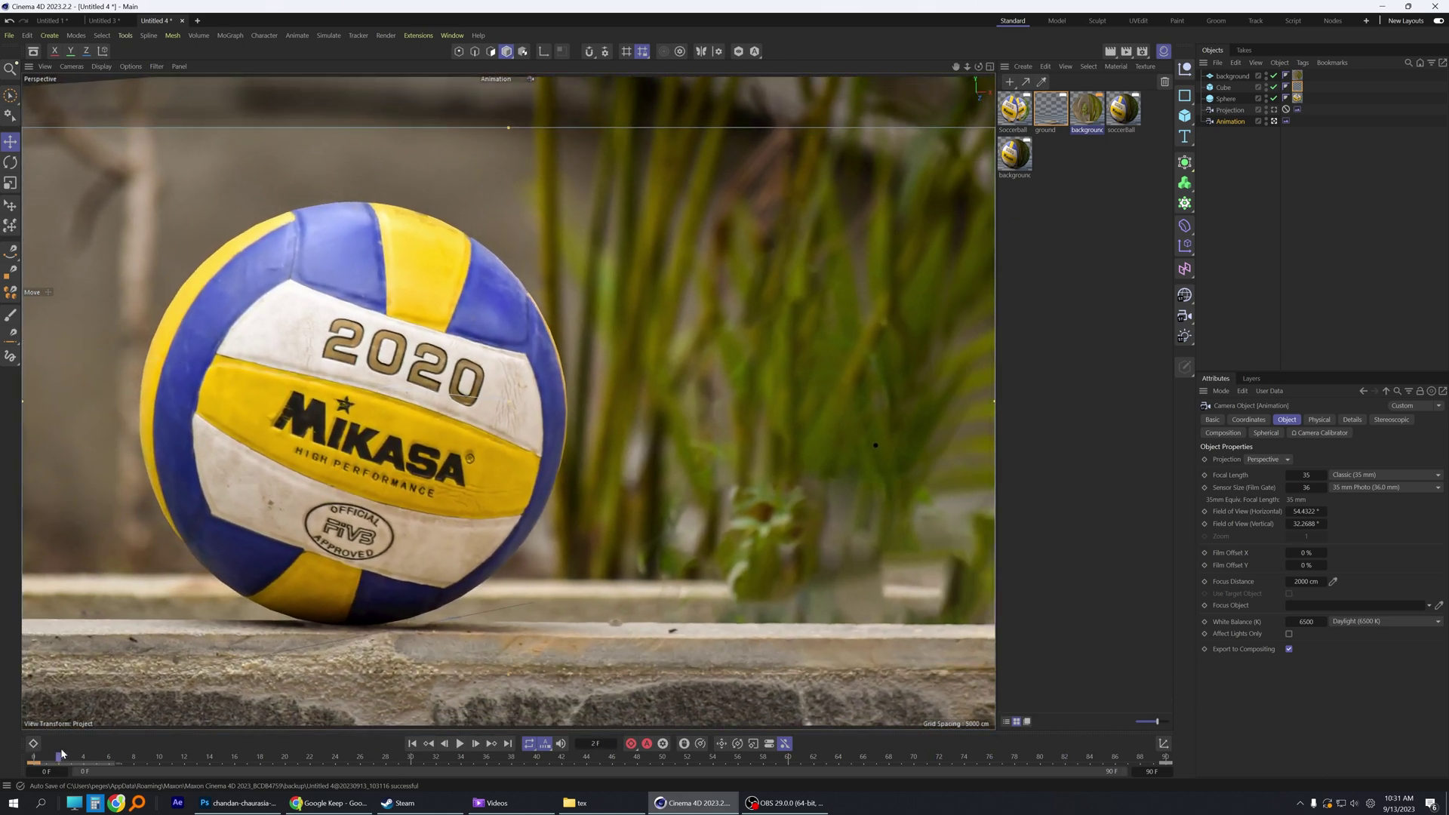